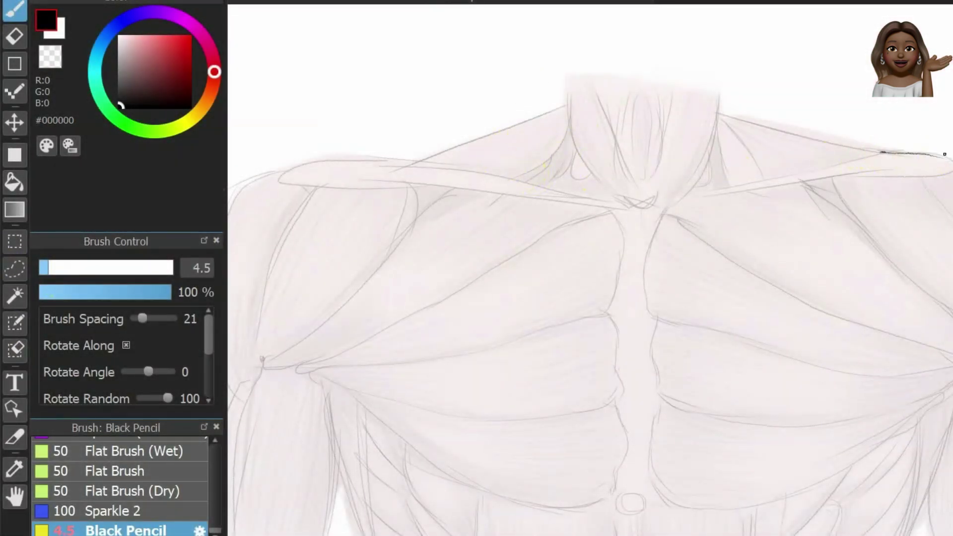
Trace the neck, trapezius and shoulder contours in dark Black Pencil, redrawing one undone stroke.
drag(944, 155, 849, 168)
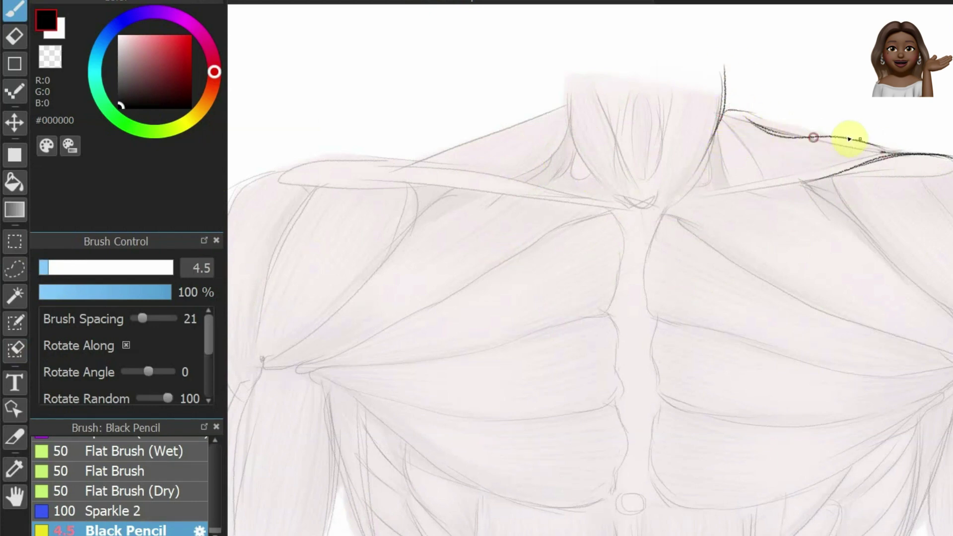
key(ctrl+z)
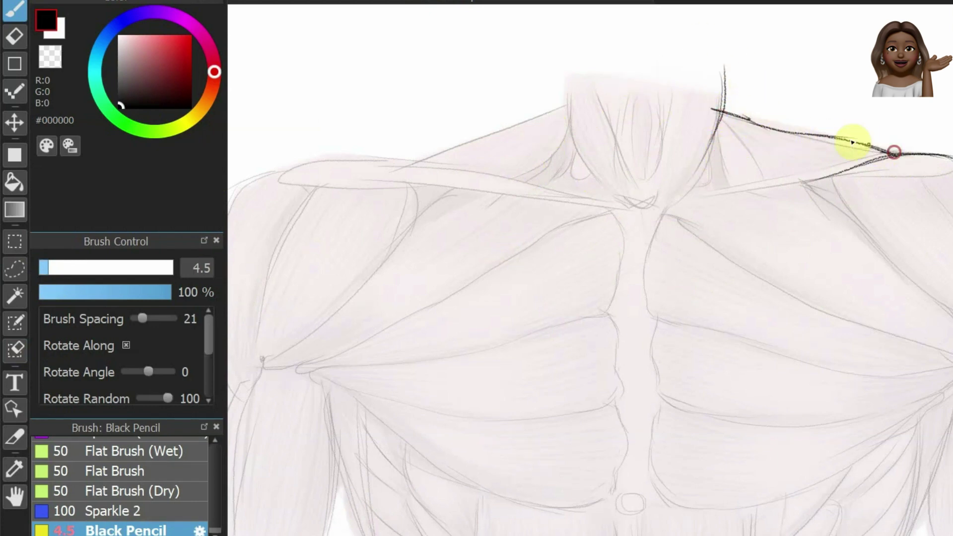
drag(576, 98, 425, 148)
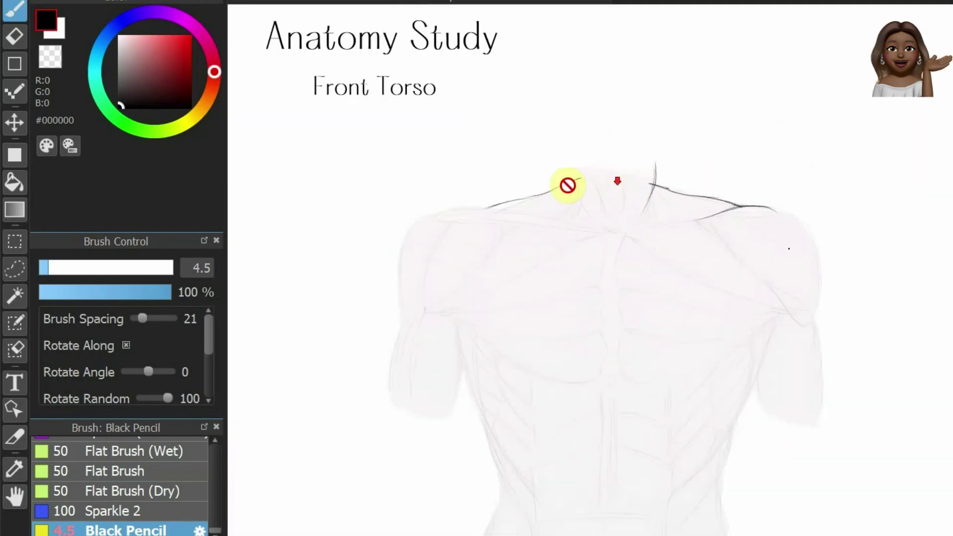
drag(442, 206, 385, 204)
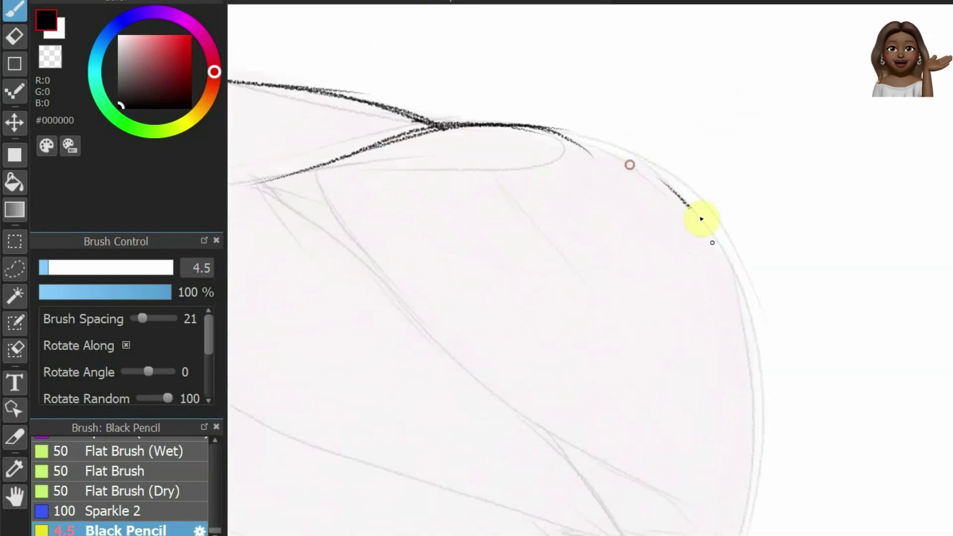
drag(700, 217, 739, 295)
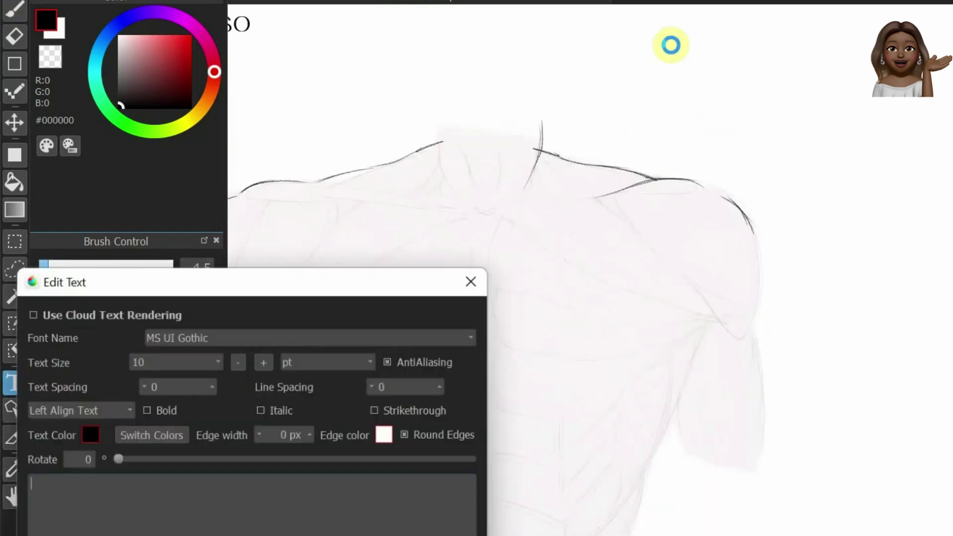
Enter the note about drawing the landmarks, the bones and muscles seen through skin.
text(I will dra)
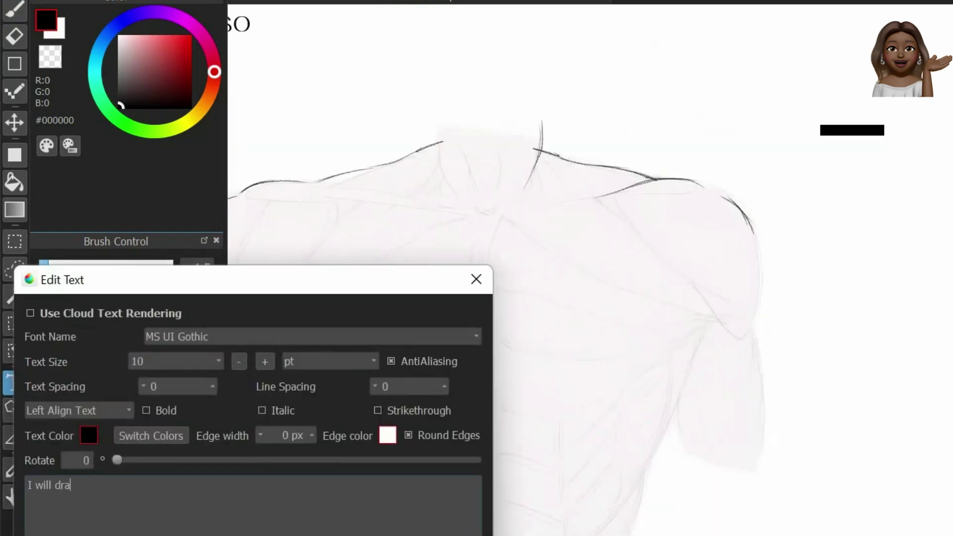
text(rks of torso)
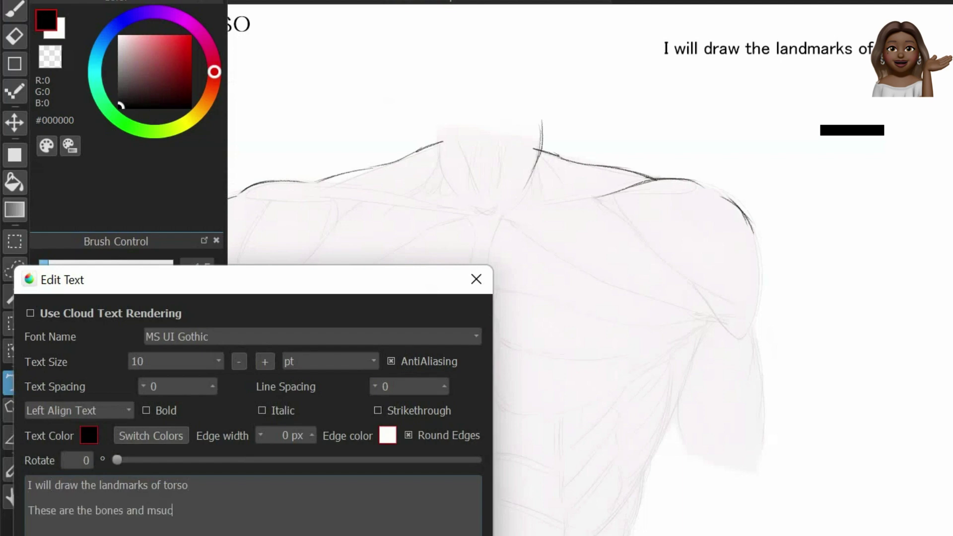
text( that are seen through the)
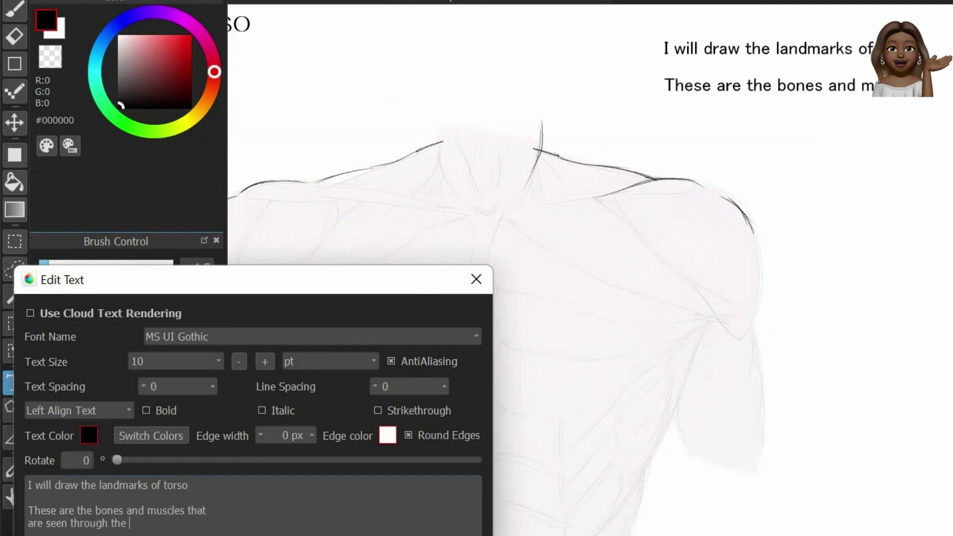
text(skin.)
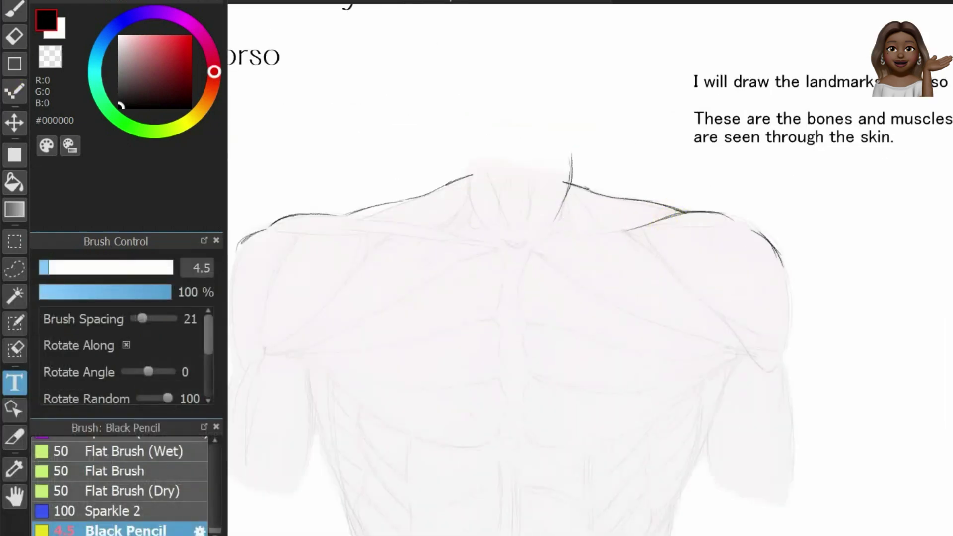
text(b)
Ink the shoulder tops, shoulder edges and upper-arm undersides with dark pencil lines.
scroll(570, 249, down, 2)
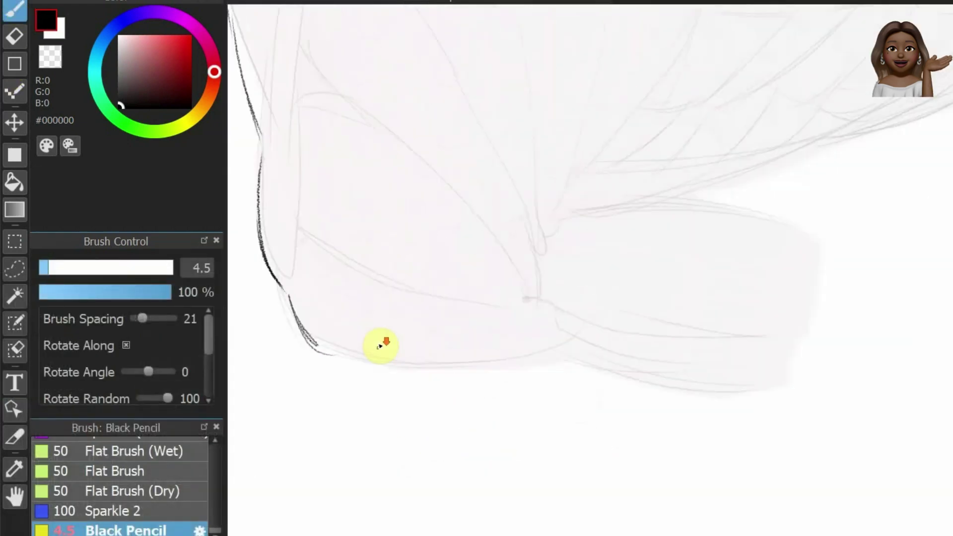
drag(555, 359, 334, 351)
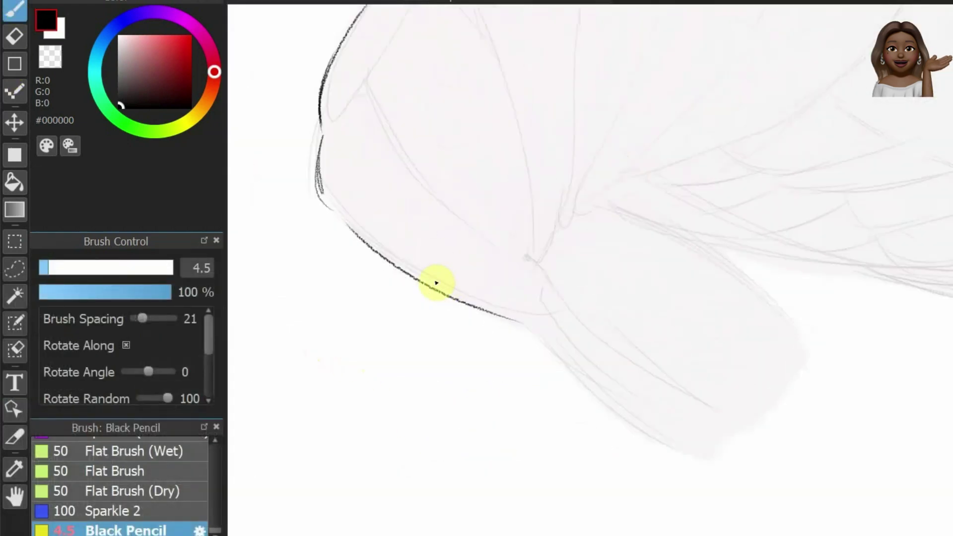
drag(311, 128, 365, 169)
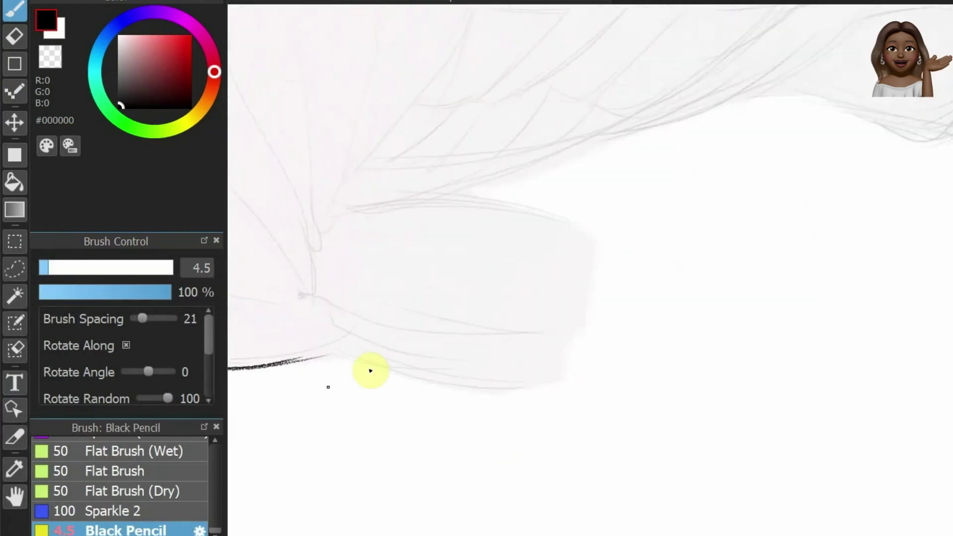
drag(337, 354, 464, 396)
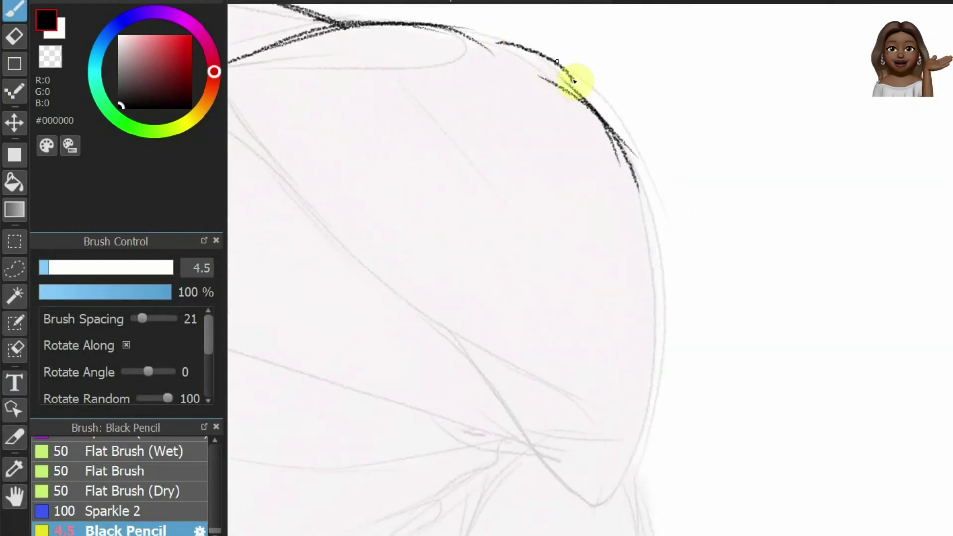
mouse_move(569, 81)
mouse_down()
mouse_move(631, 169)
mouse_move(536, 60)
mouse_up()
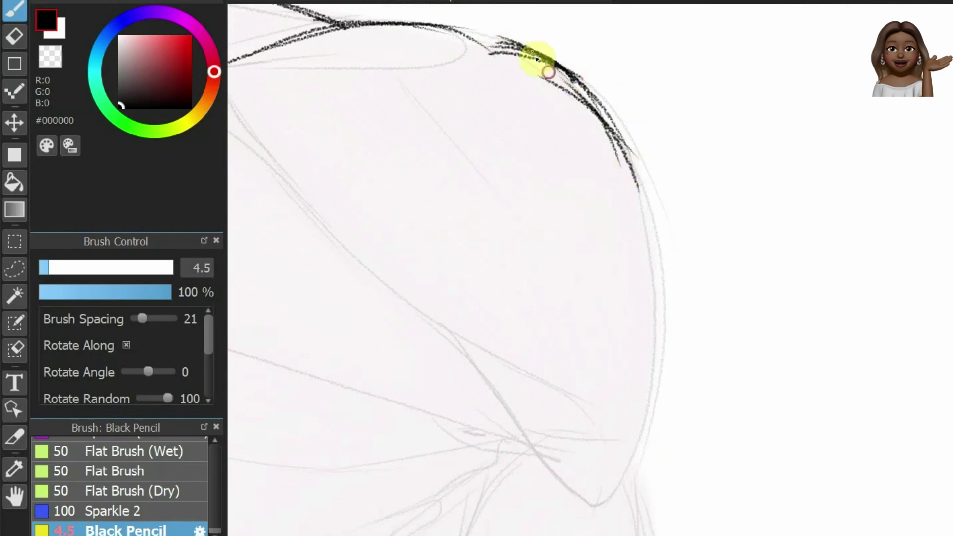
drag(337, 181, 454, 162)
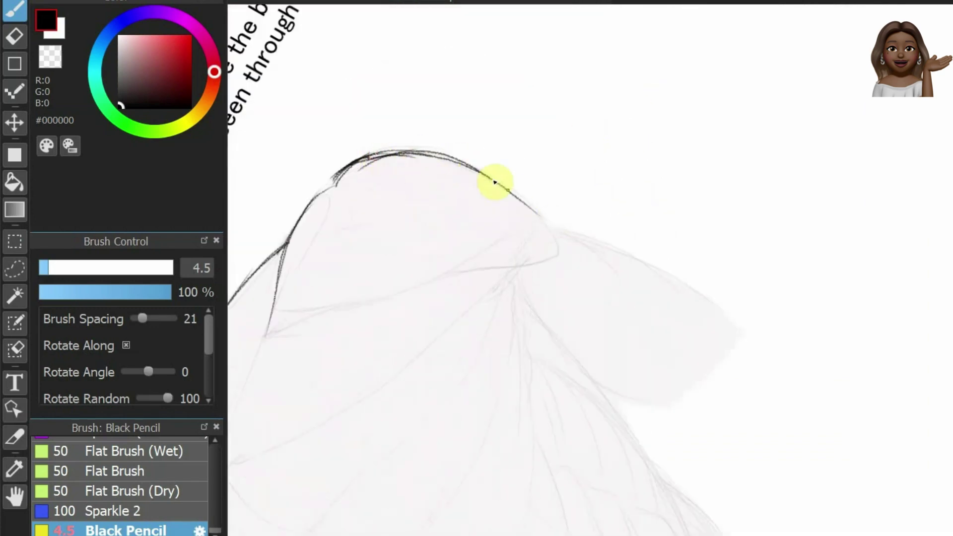
drag(722, 331, 579, 240)
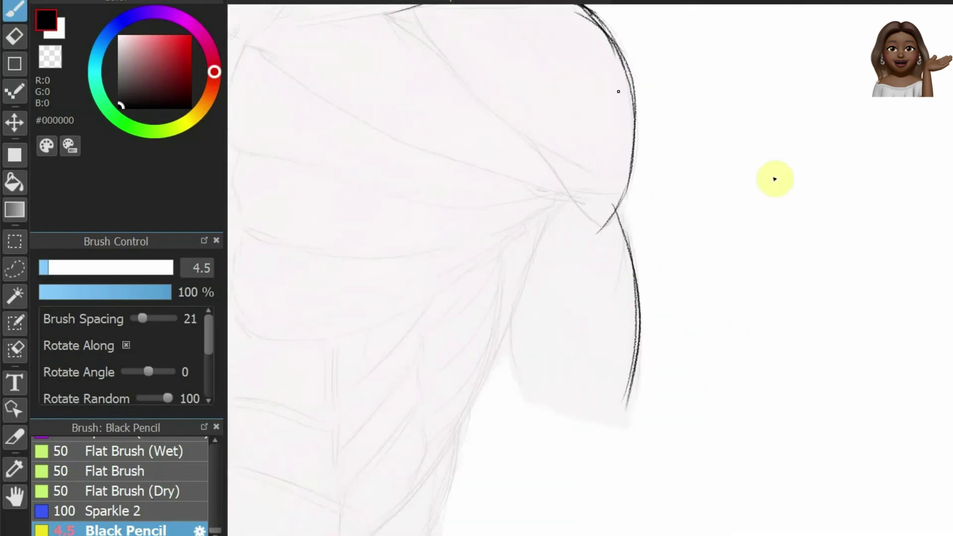
scroll(519, 251, up, 5)
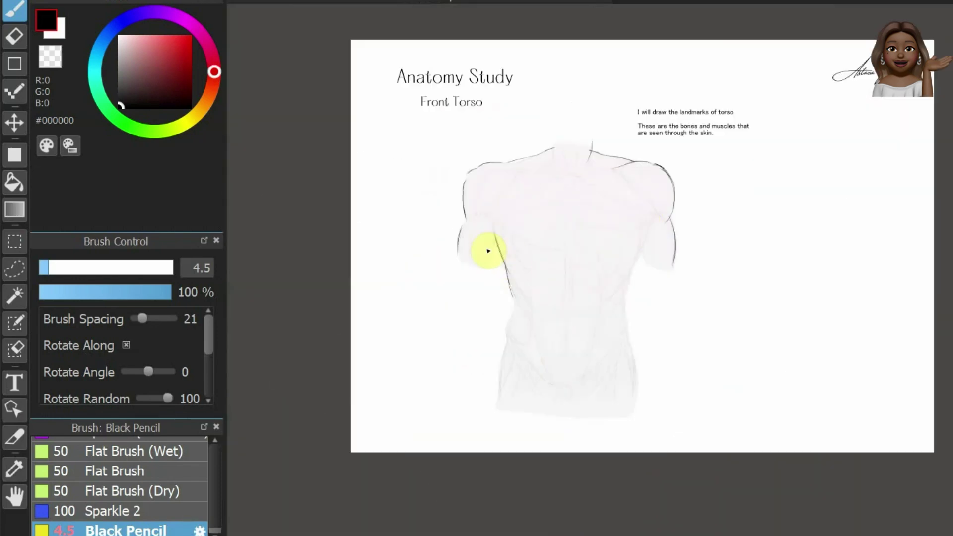
Trace the upper left and right side contours of the torso in dark pencil.
scroll(490, 249, up, 5)
drag(466, 278, 564, 338)
scroll(564, 338, down, 5)
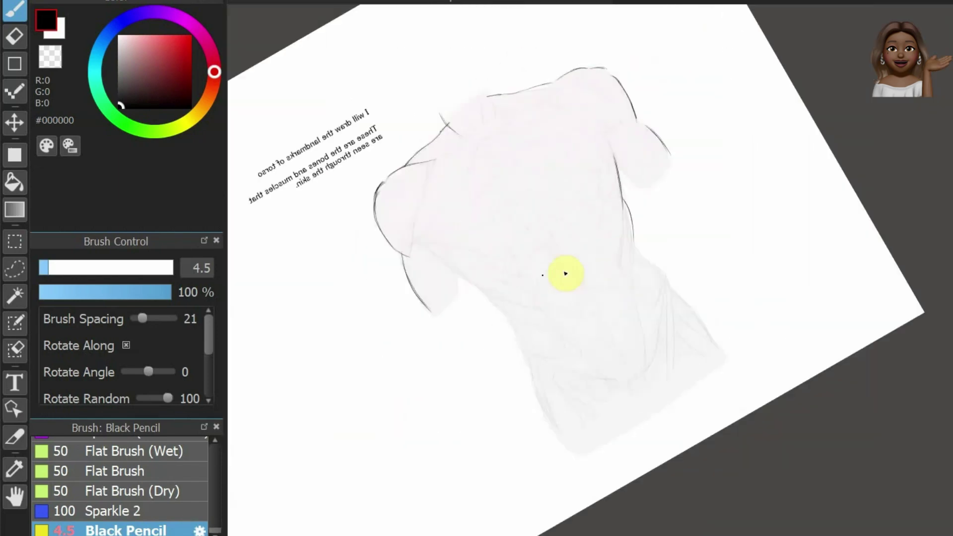
scroll(564, 272, up, 5)
drag(304, 89, 500, 211)
drag(405, 161, 551, 298)
scroll(553, 249, down, 5)
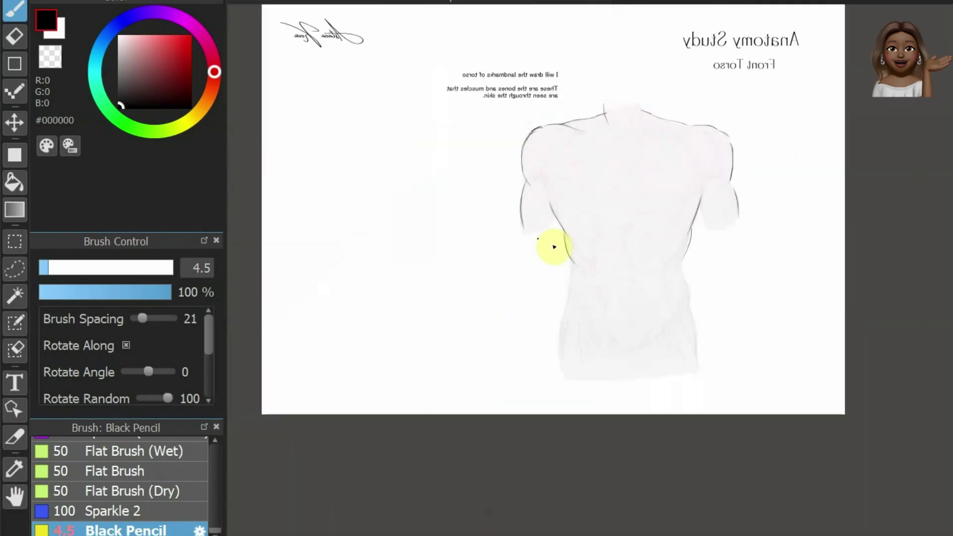
scroll(511, 311, up, 5)
drag(530, 258, 521, 372)
scroll(561, 245, down, 5)
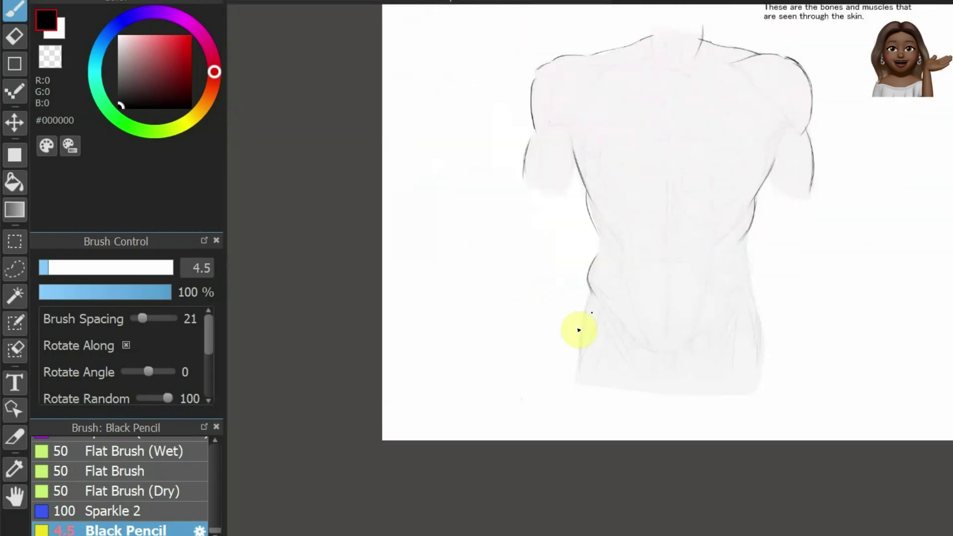
scroll(576, 330, up, 5)
drag(806, 163, 795, 296)
scroll(818, 248, down, 5)
scroll(298, 277, up, 5)
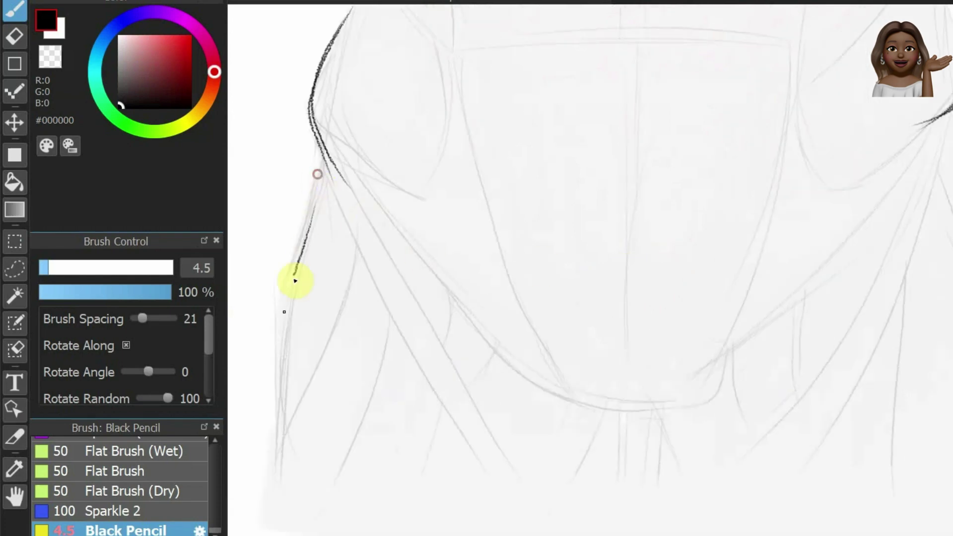
Ink the waist and flank contours down both sides of the torso.
drag(315, 201, 275, 379)
scroll(493, 398, down, 5)
scroll(493, 398, up, 5)
drag(369, 332, 526, 484)
scroll(676, 79, down, 5)
drag(491, 59, 638, 91)
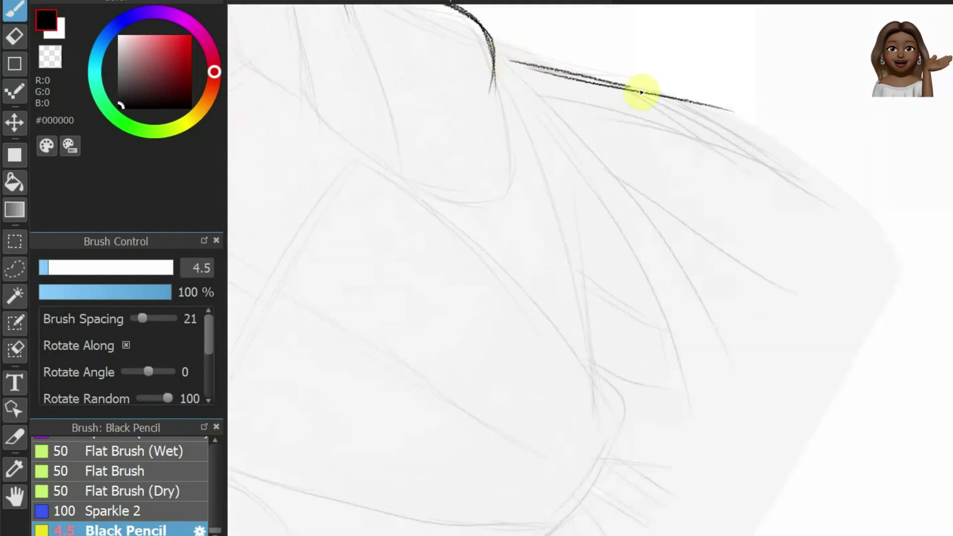
scroll(727, 219, down, 5)
scroll(735, 130, up, 5)
scroll(735, 129, up, 5)
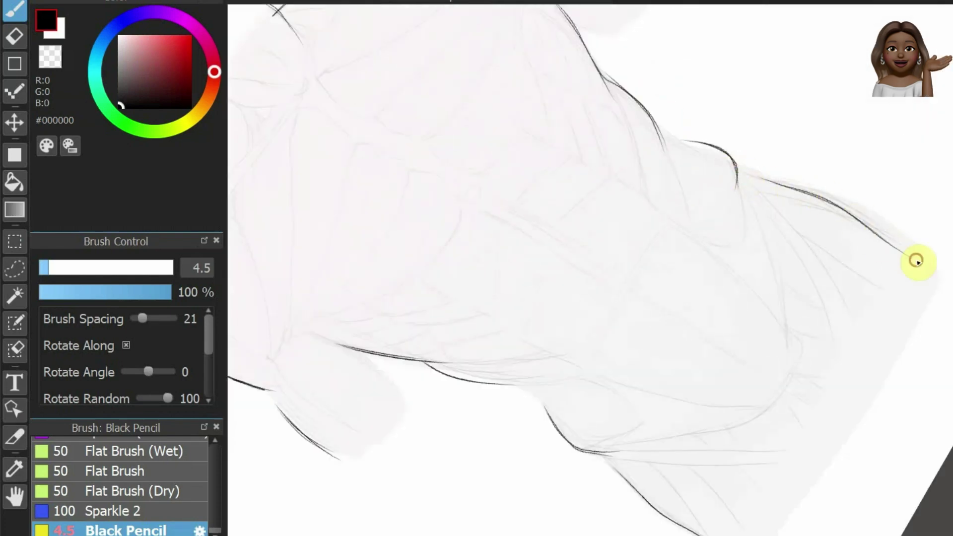
scroll(915, 260, down, 5)
scroll(671, 308, up, 5)
drag(619, 224, 655, 342)
scroll(565, 276, down, 5)
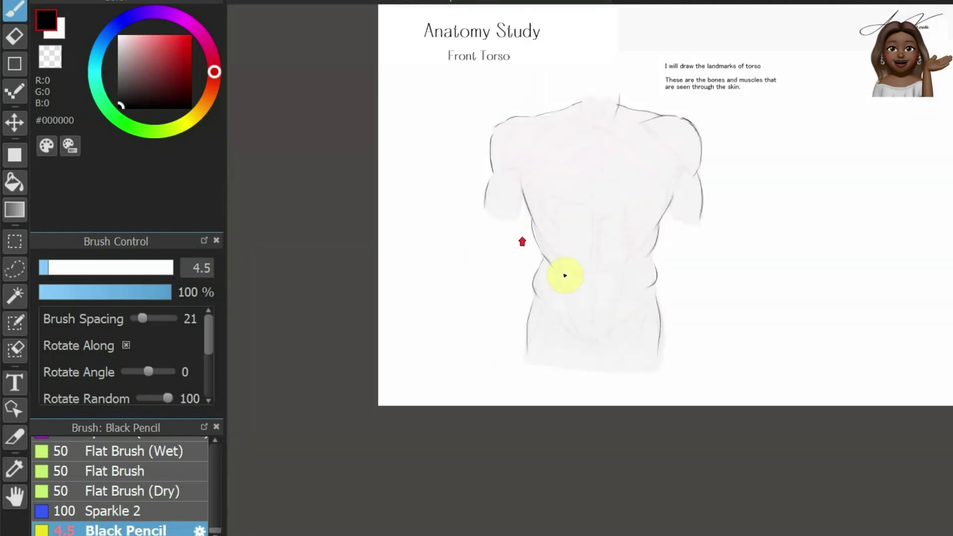
scroll(565, 276, up, 5)
scroll(610, 251, up, 2)
scroll(740, 198, down, 5)
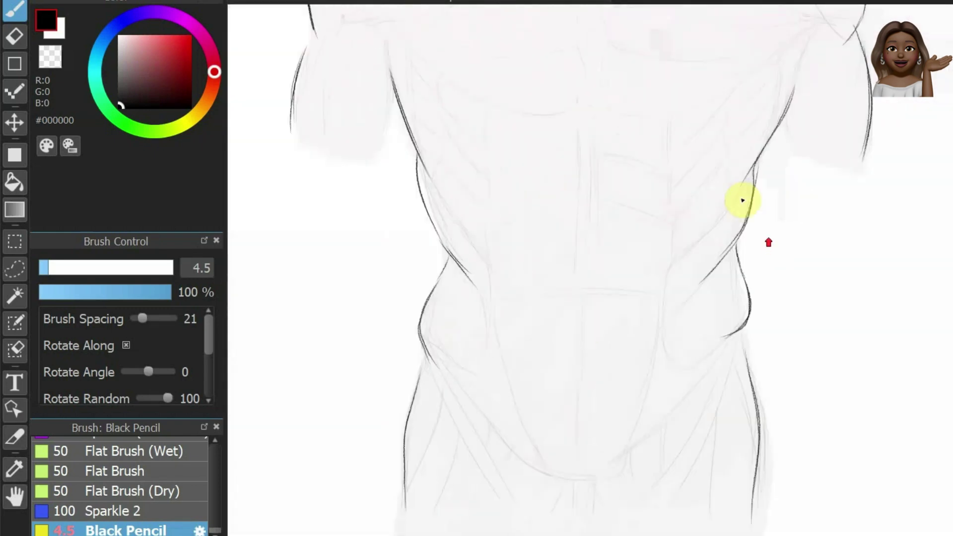
scroll(621, 262, down, 2)
scroll(588, 394, up, 2)
scroll(551, 442, down, 2)
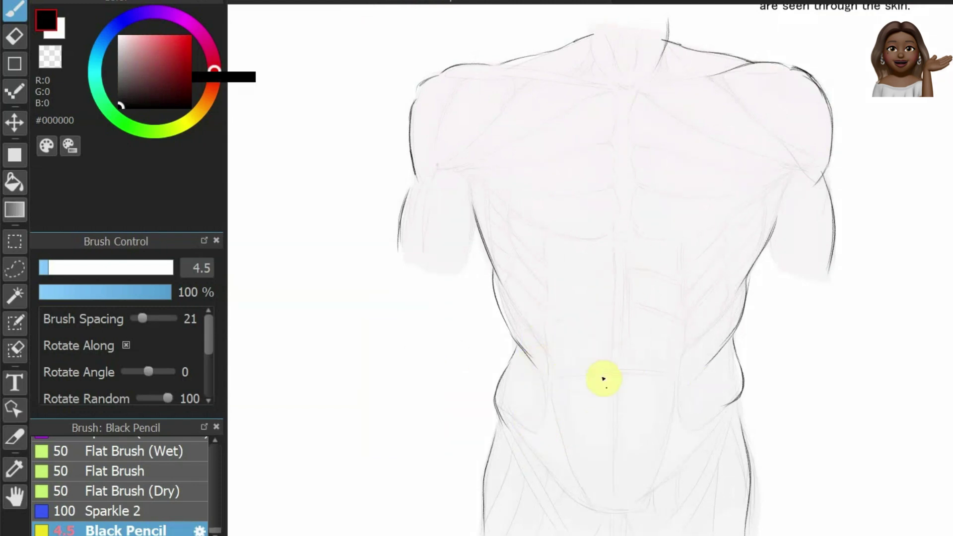
Draw a small pencil oval for the navel on the lower abdomen, rotating the view around the torso.
scroll(602, 378, up, 2)
scroll(558, 357, up, 2)
scroll(538, 326, down, 5)
scroll(538, 325, up, 4)
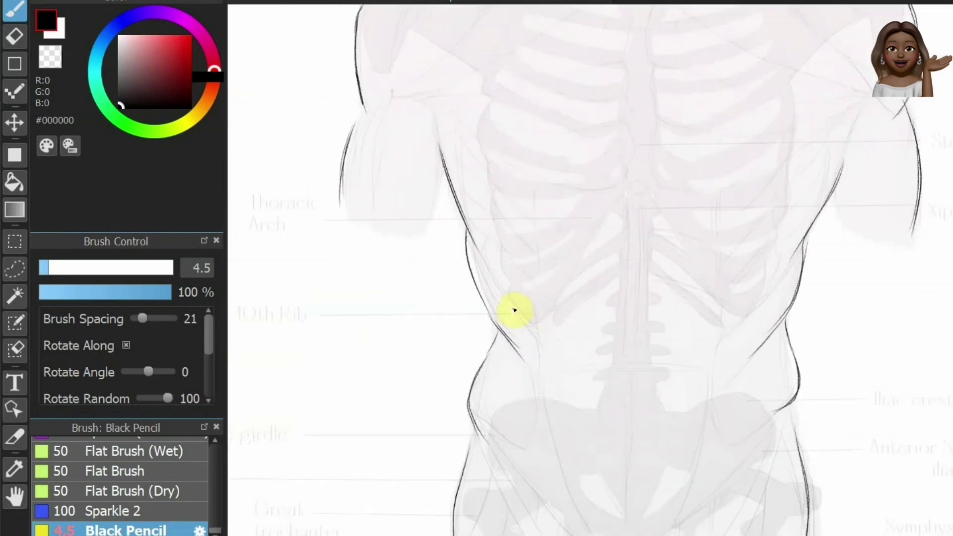
scroll(500, 284, down, 1)
scroll(726, 238, down, 3)
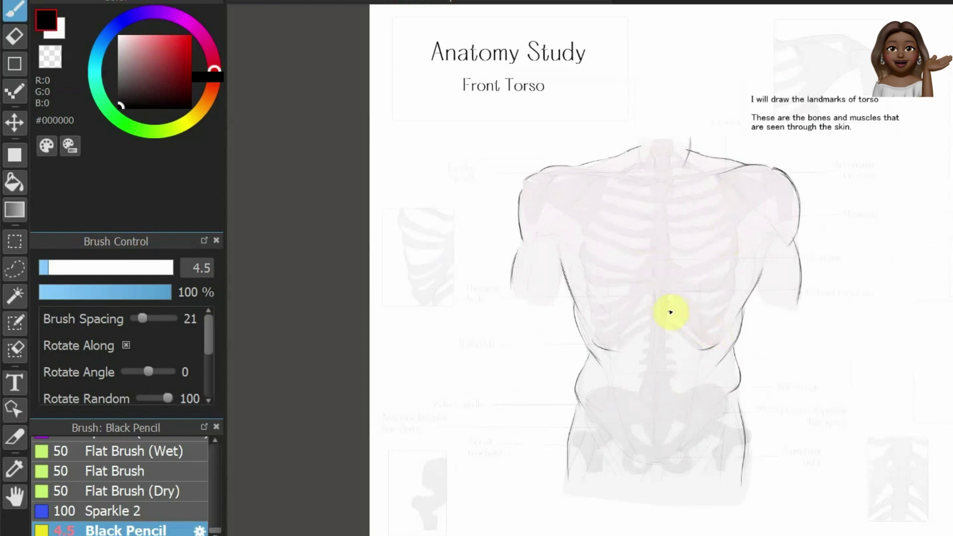
scroll(670, 312, up, 2)
scroll(600, 308, down, 2)
scroll(620, 357, up, 1)
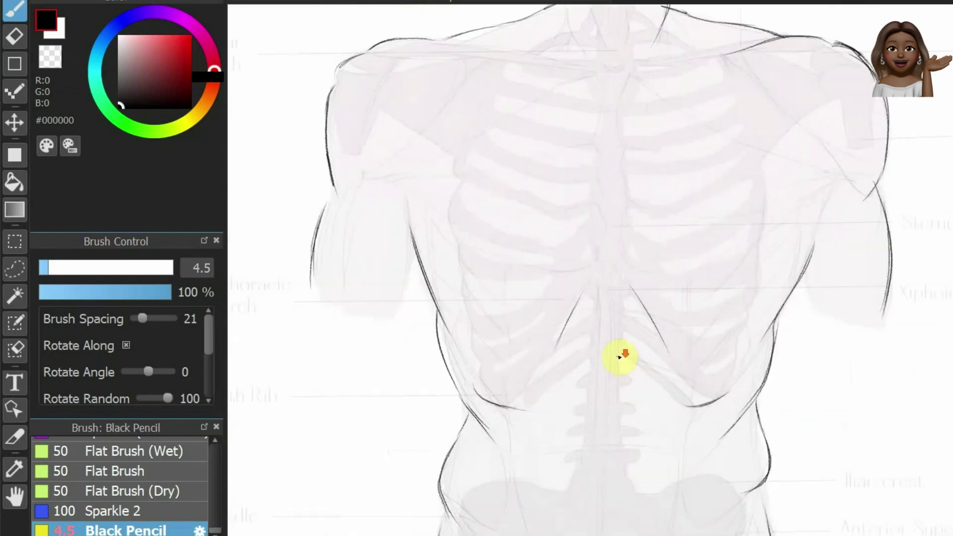
scroll(629, 353, up, 1)
scroll(611, 361, down, 2)
scroll(612, 361, up, 2)
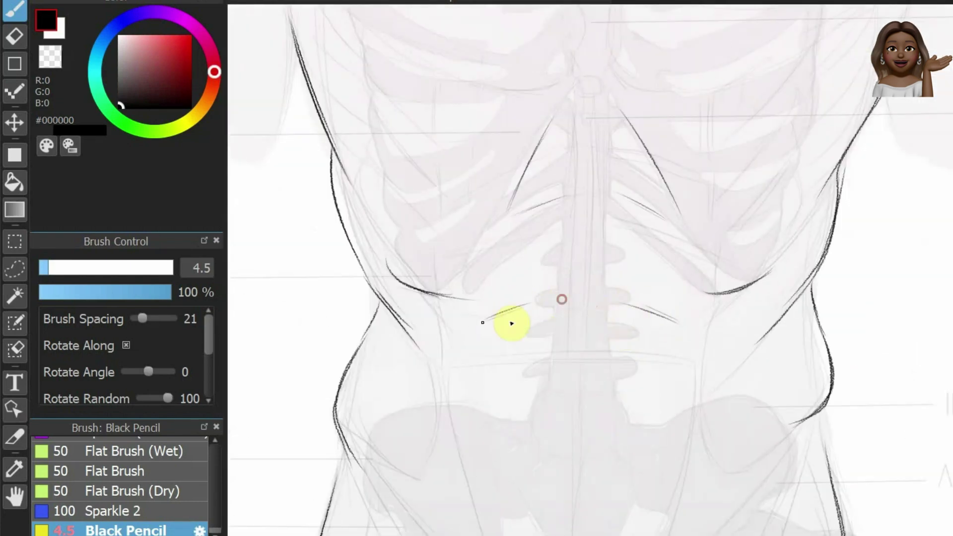
scroll(596, 411, down, 1)
scroll(638, 333, up, 1)
scroll(610, 329, down, 1)
scroll(672, 354, up, 2)
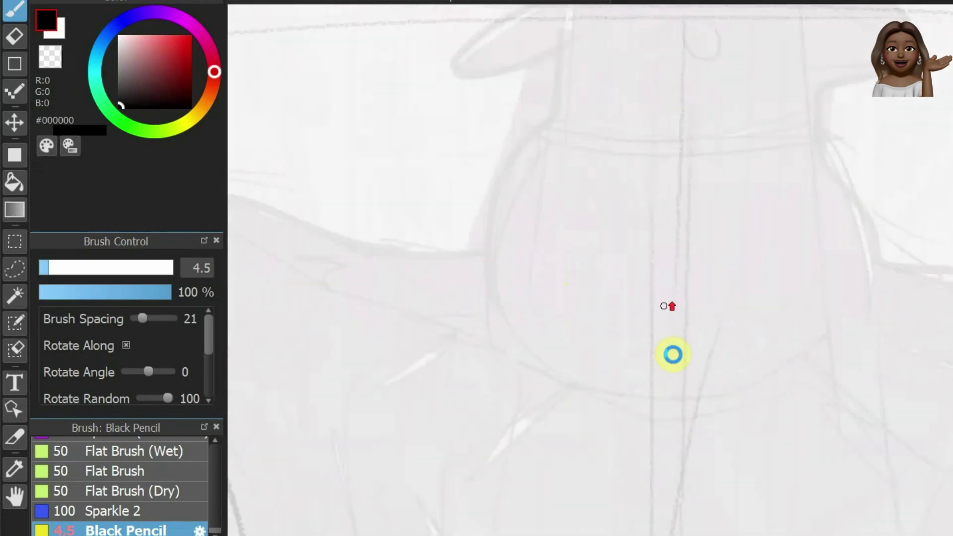
scroll(673, 354, down, 2)
scroll(739, 212, up, 2)
scroll(850, 372, up, 1)
scroll(695, 278, up, 1)
drag(696, 258, 680, 275)
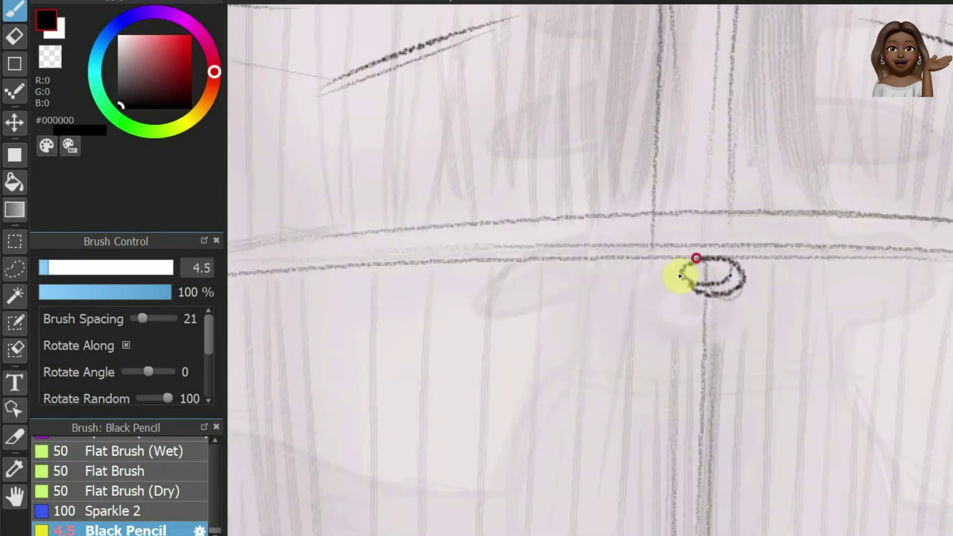
scroll(680, 276, down, 3)
scroll(553, 323, up, 2)
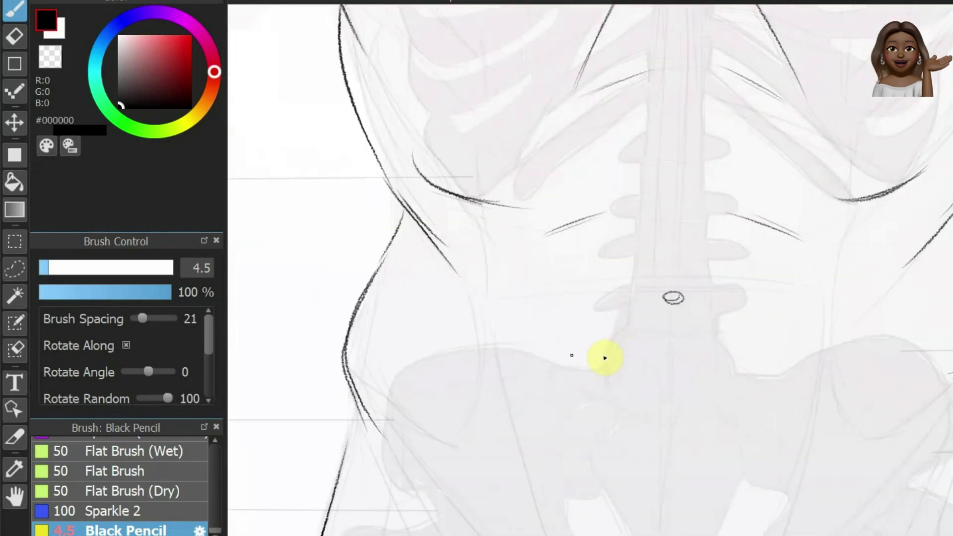
scroll(565, 317, down, 2)
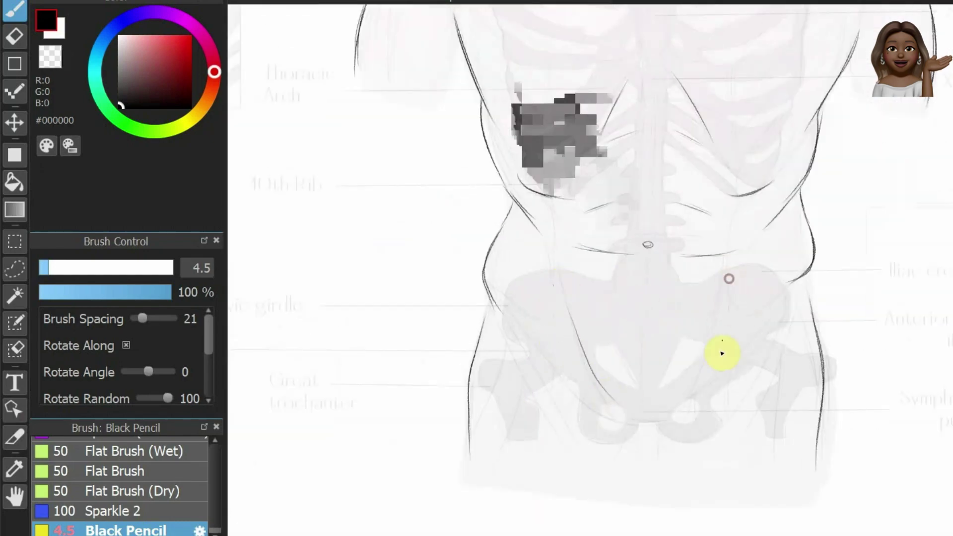
mouse_move(721, 353)
mouse_down()
mouse_move(691, 264)
mouse_move(771, 320)
mouse_up()
With the view reset upright, draw a dark line from the armpit along the chest edge.
key(ctrl+0)
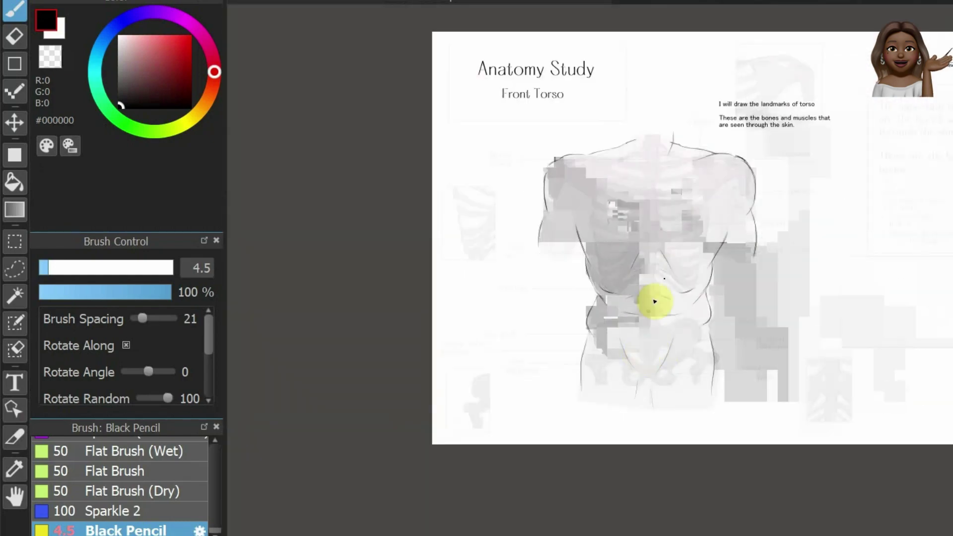
scroll(653, 253, up, 3)
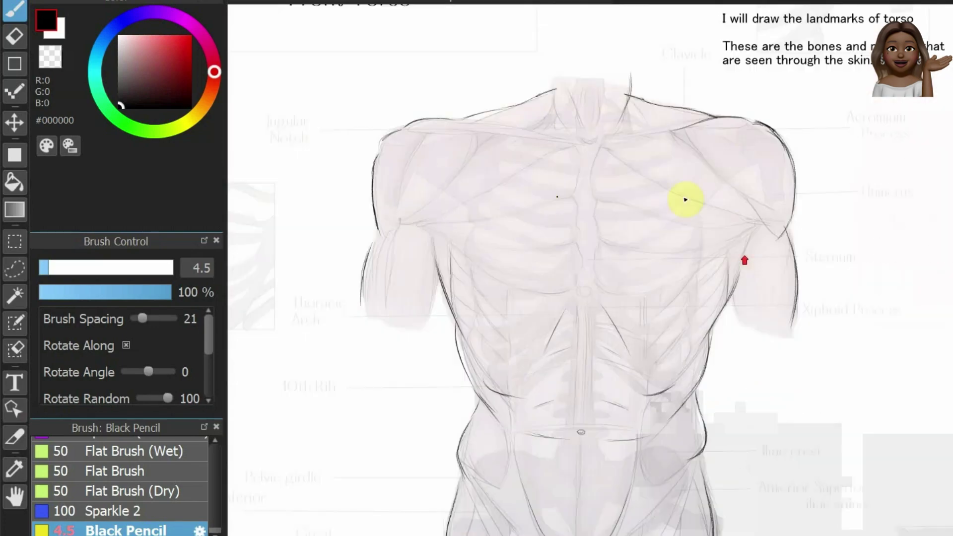
scroll(424, 214, up, 3)
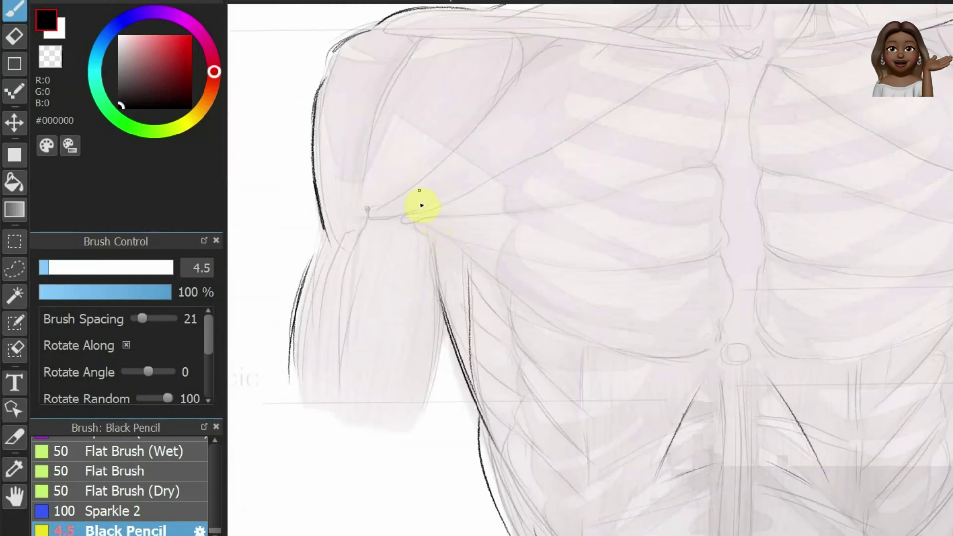
drag(368, 212, 416, 226)
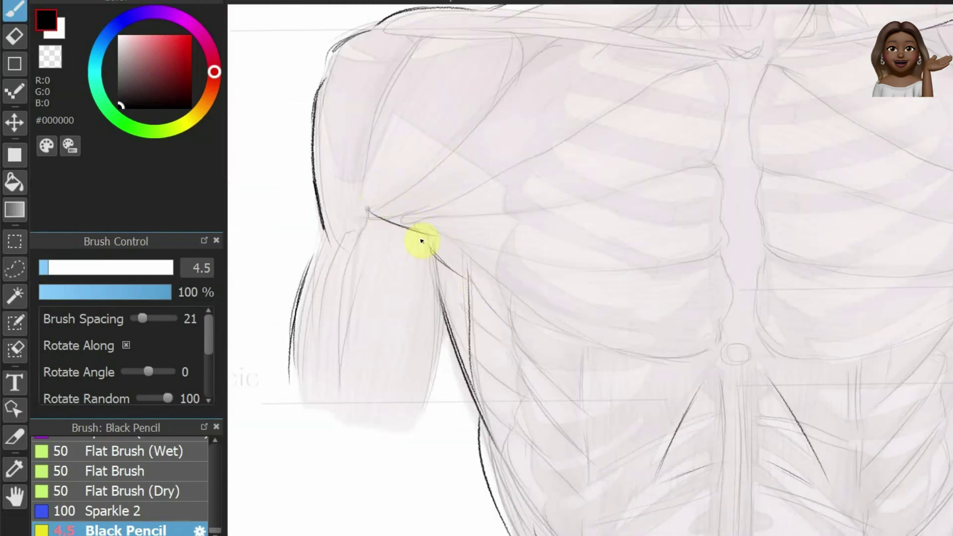
drag(683, 355, 700, 351)
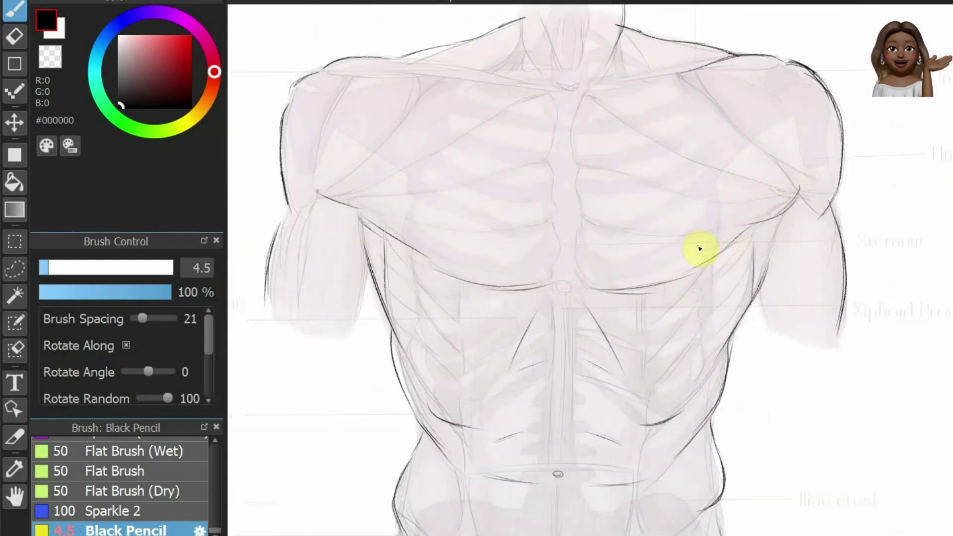
scroll(413, 276, up, 4)
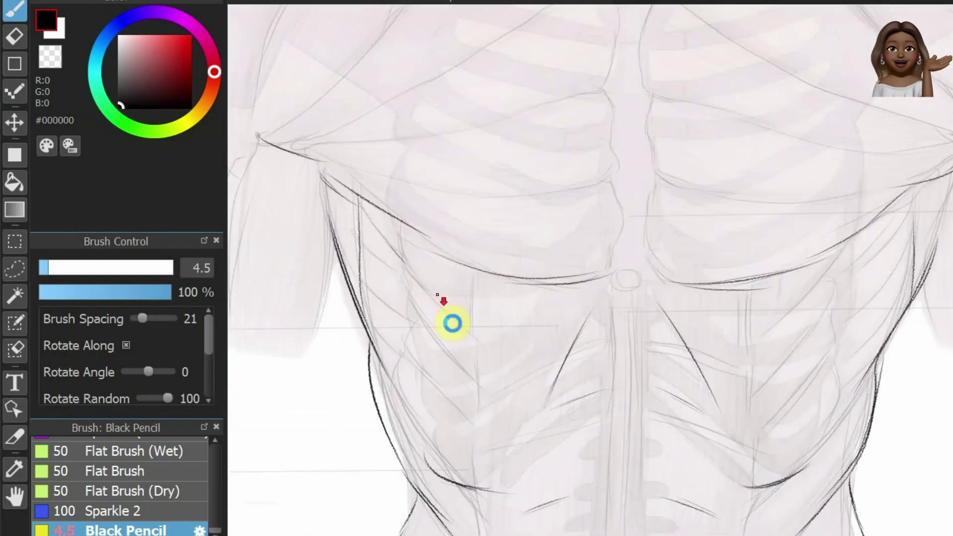
scroll(382, 363, down, 4)
scroll(419, 217, up, 3)
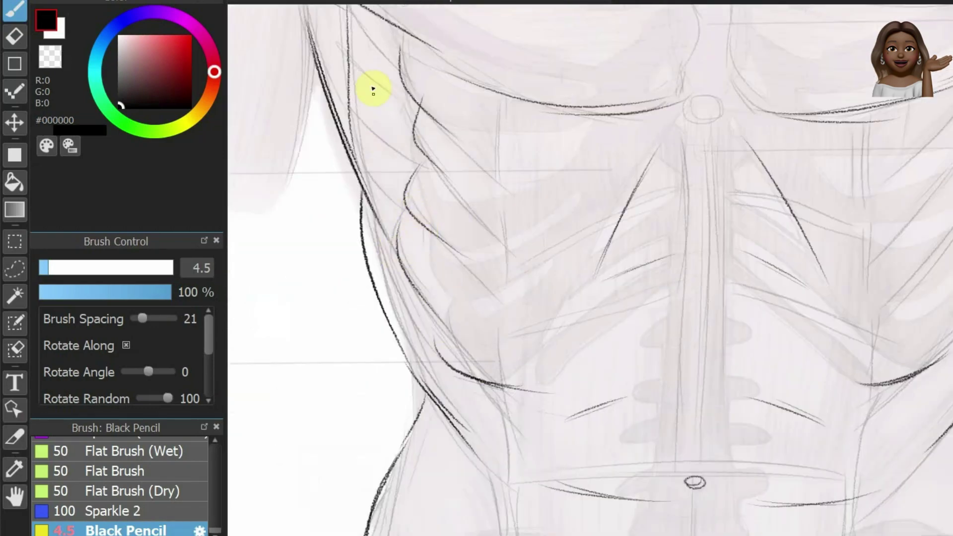
scroll(362, 243, down, 4)
scroll(419, 216, up, 4)
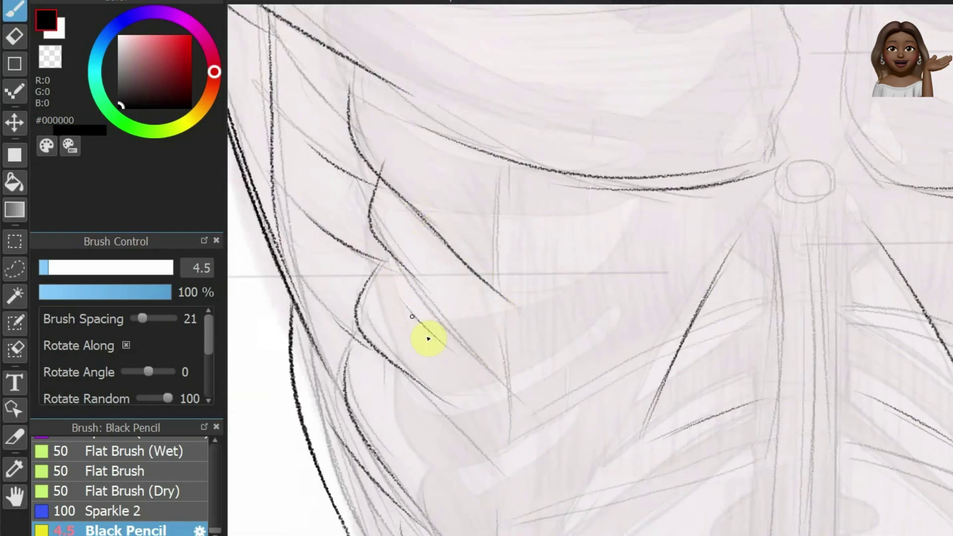
scroll(559, 216, down, 2)
scroll(595, 228, down, 3)
scroll(595, 368, up, 3)
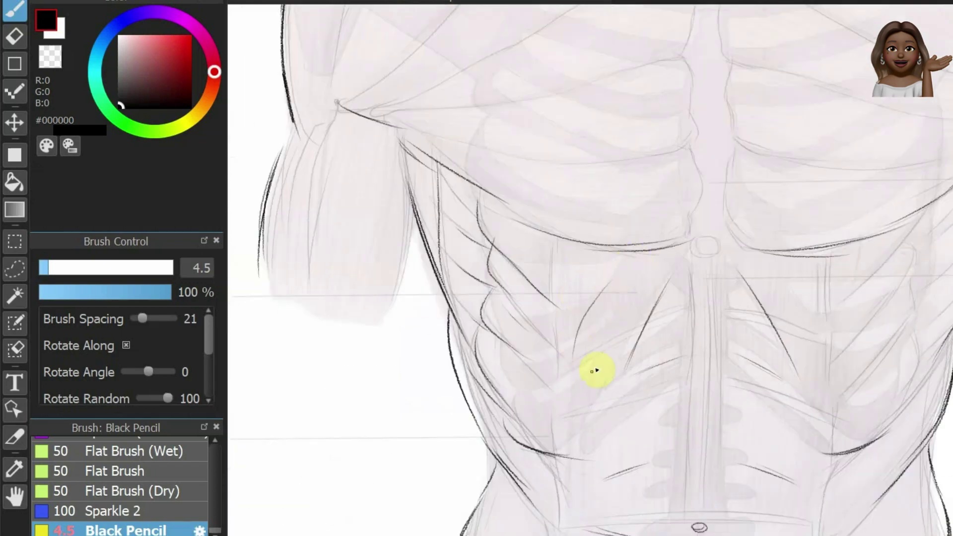
scroll(824, 232, down, 1)
scroll(824, 232, up, 3)
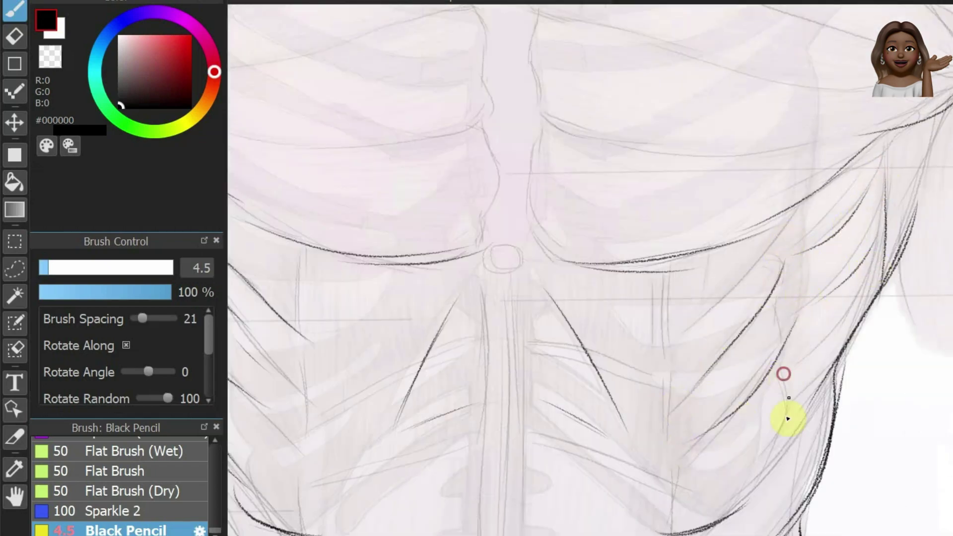
scroll(788, 418, down, 3)
scroll(510, 138, up, 3)
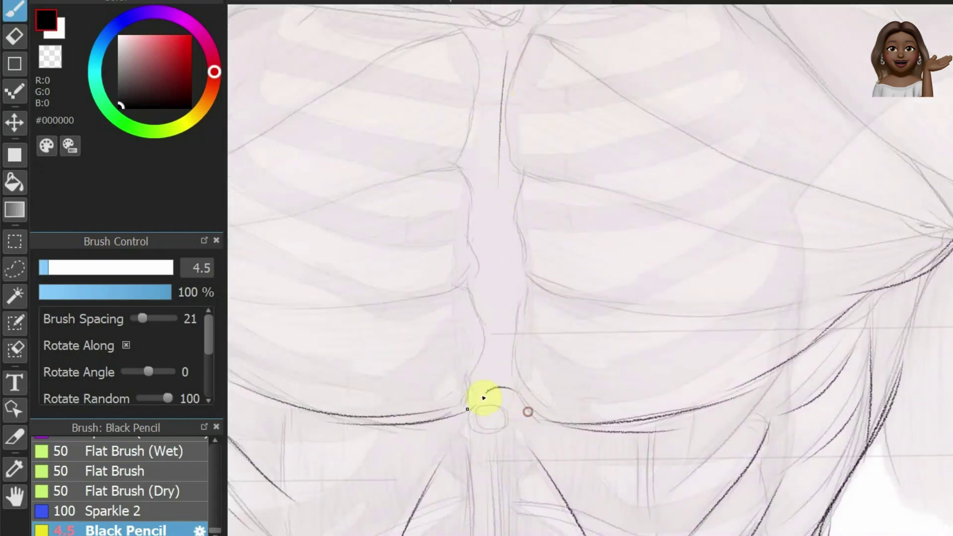
scroll(687, 249, down, 3)
scroll(683, 206, up, 3)
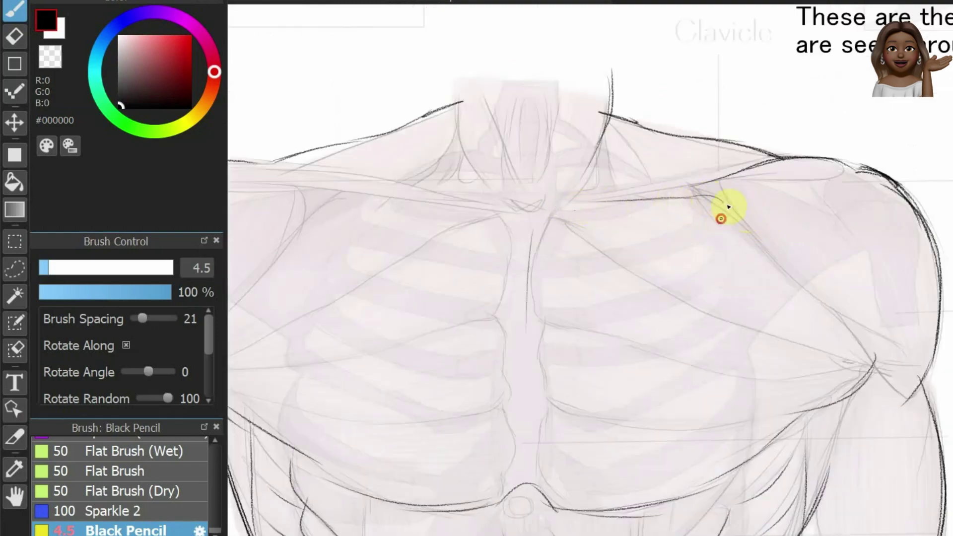
scroll(827, 296, down, 3)
scroll(753, 233, up, 3)
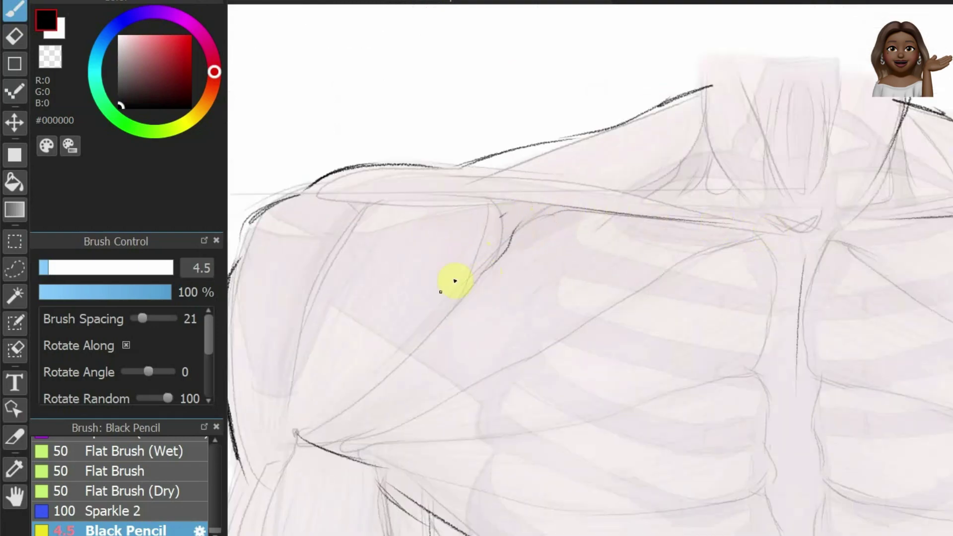
scroll(493, 248, down, 3)
scroll(329, 278, up, 3)
scroll(513, 196, up, 1)
scroll(488, 191, down, 2)
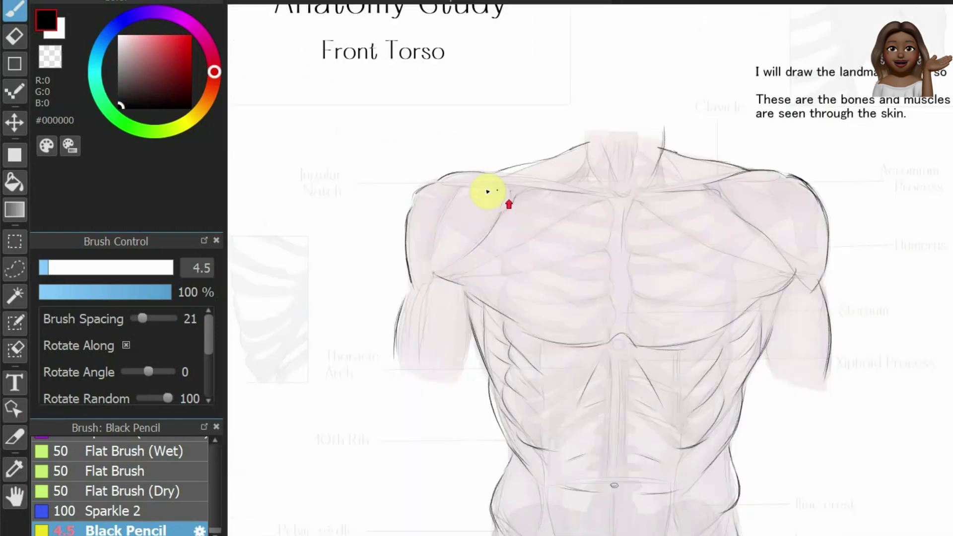
scroll(417, 281, up, 3)
scroll(516, 212, down, 2)
scroll(554, 164, up, 3)
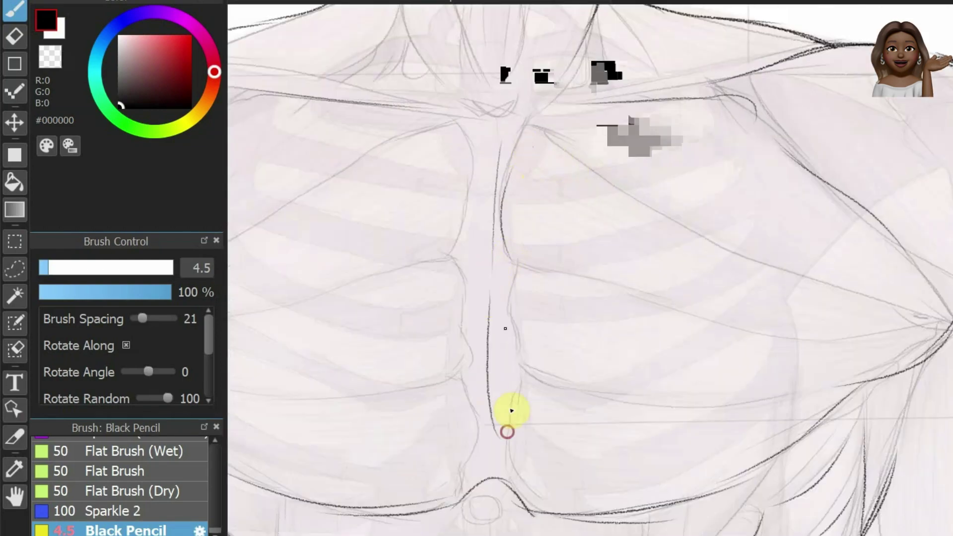
scroll(545, 263, down, 3)
scroll(553, 382, up, 3)
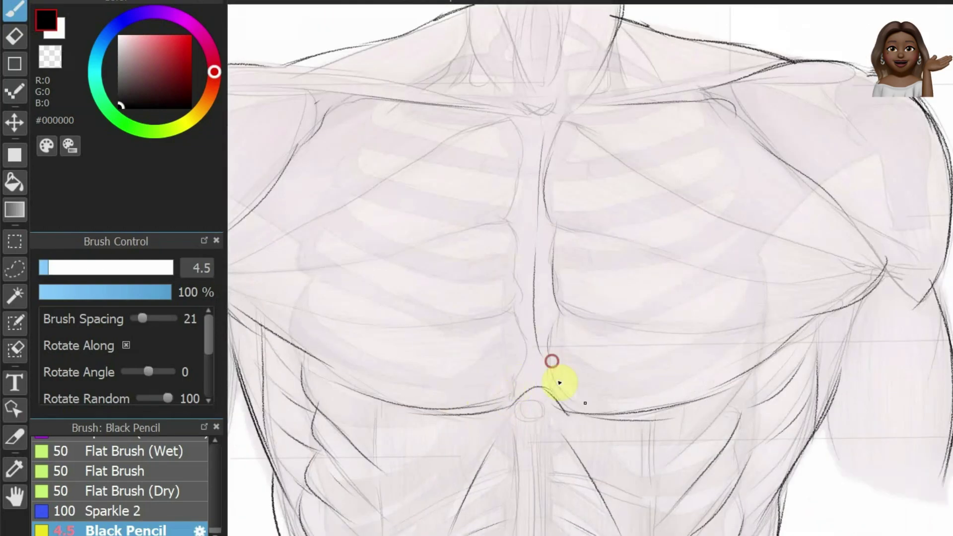
scroll(553, 383, down, 3)
scroll(567, 278, up, 3)
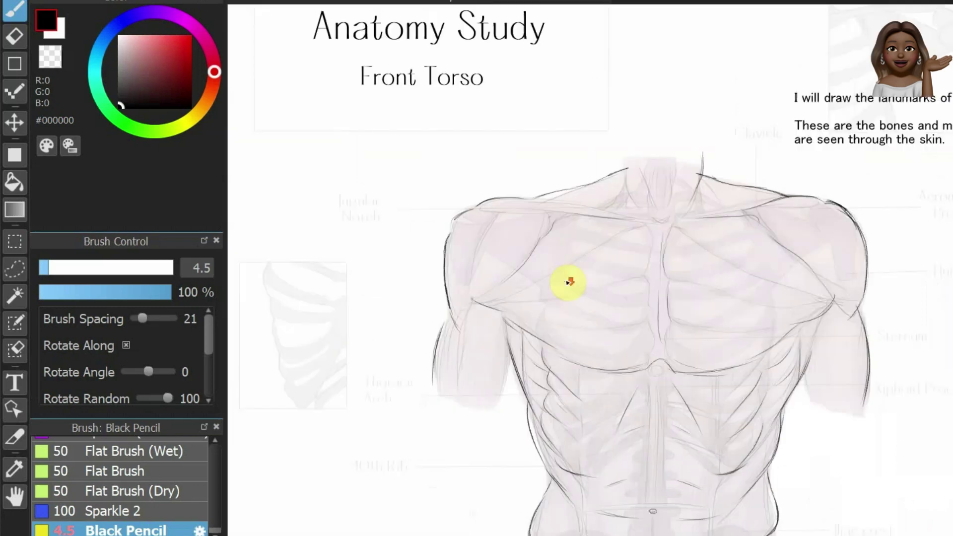
scroll(591, 154, up, 2)
scroll(579, 268, up, 1)
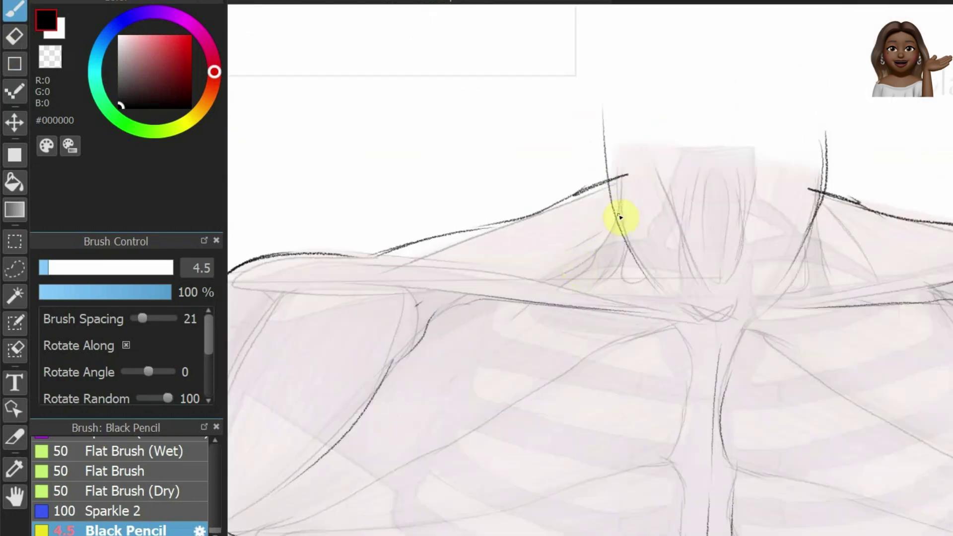
scroll(712, 245, up, 2)
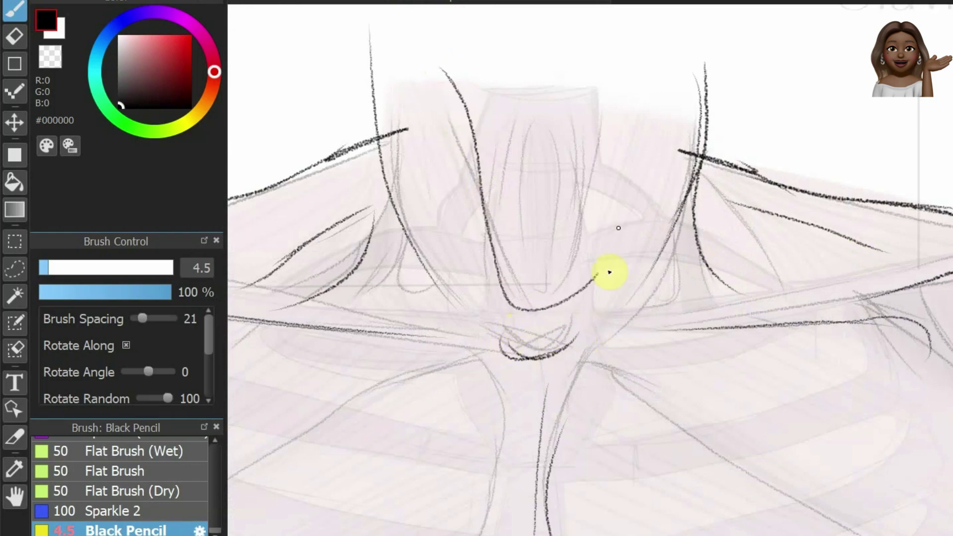
scroll(481, 344, down, 3)
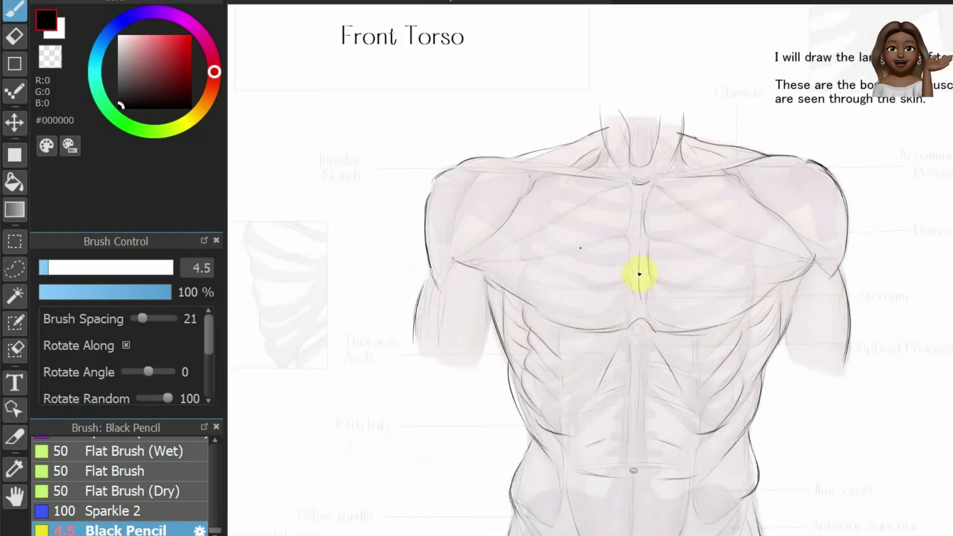
scroll(639, 274, down, 2)
scroll(691, 224, up, 3)
scroll(740, 230, up, 2)
scroll(498, 398, up, 1)
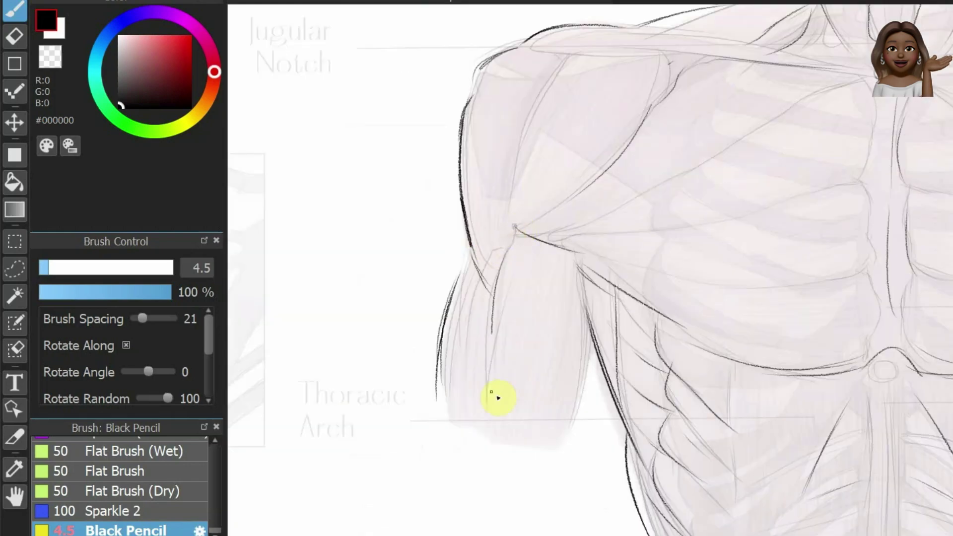
scroll(498, 397, down, 3)
scroll(699, 346, up, 3)
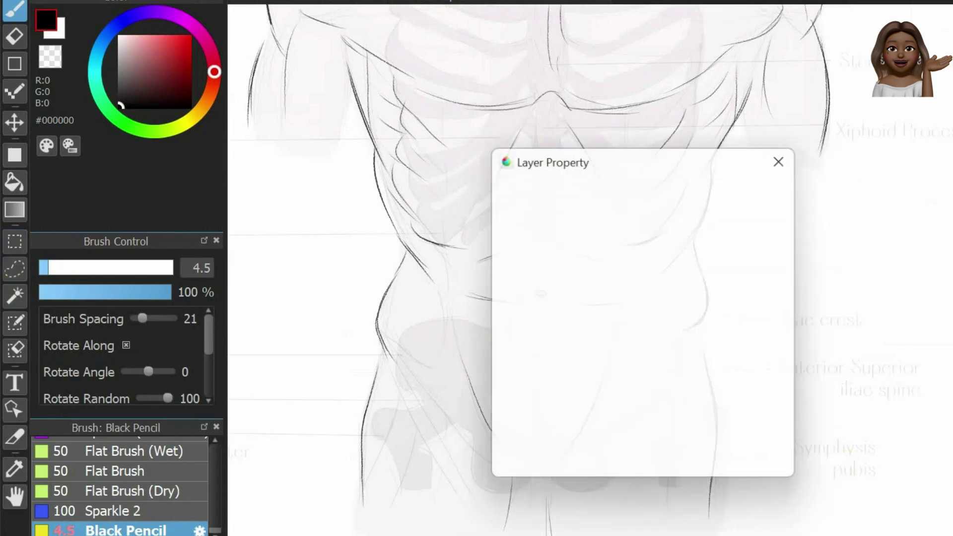
Draw straight leader lines out from the Jugular Notch and across the right shoulder.
scroll(457, 216, down, 2)
scroll(435, 121, down, 2)
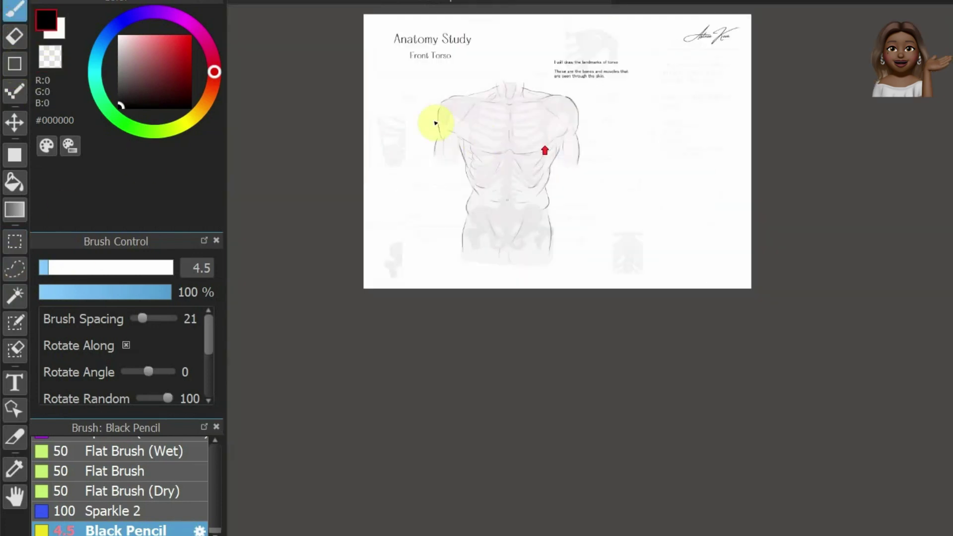
scroll(436, 121, up, 4)
click(14, 63)
drag(530, 59, 383, 62)
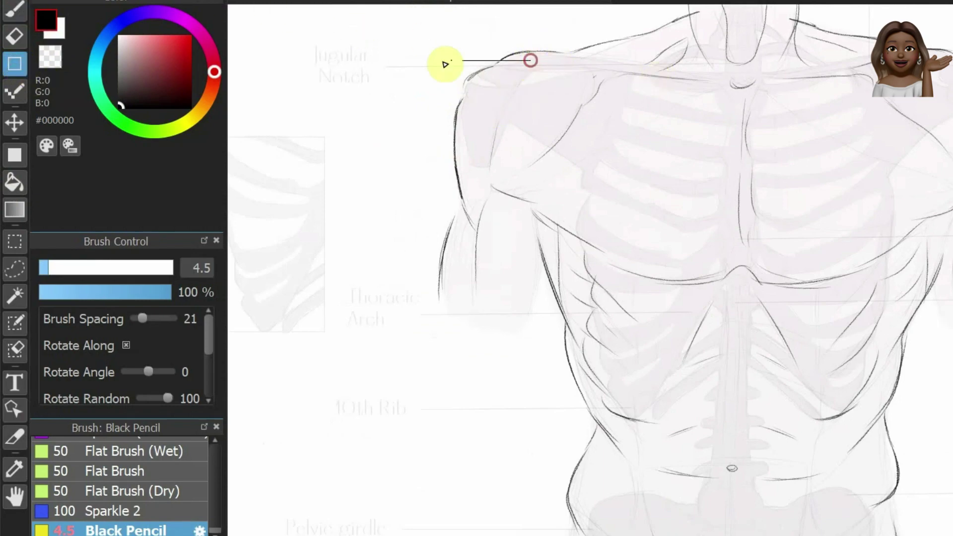
scroll(393, 121, down, 2)
scroll(589, 68, down, 1)
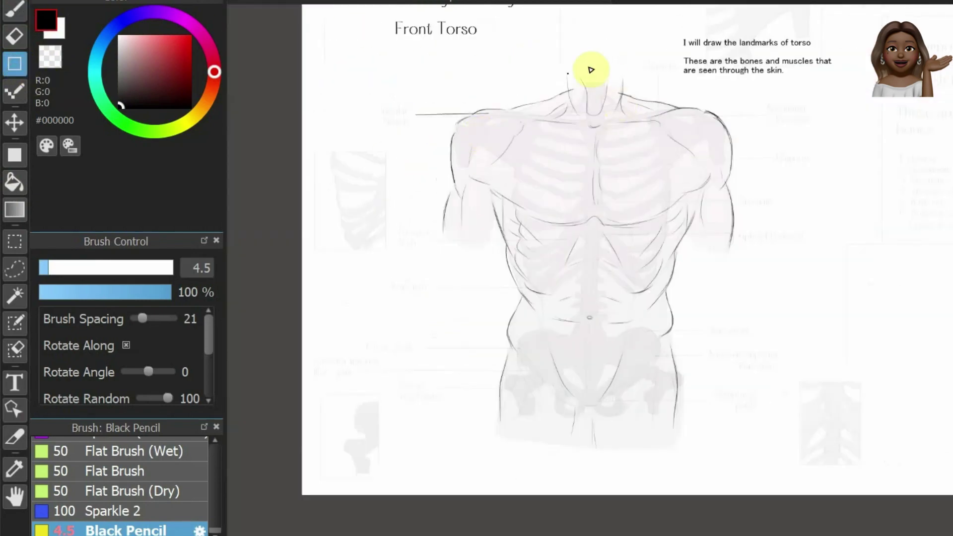
scroll(537, 96, up, 1)
scroll(538, 96, up, 3)
drag(500, 133, 843, 137)
scroll(814, 109, down, 2)
scroll(476, 183, up, 2)
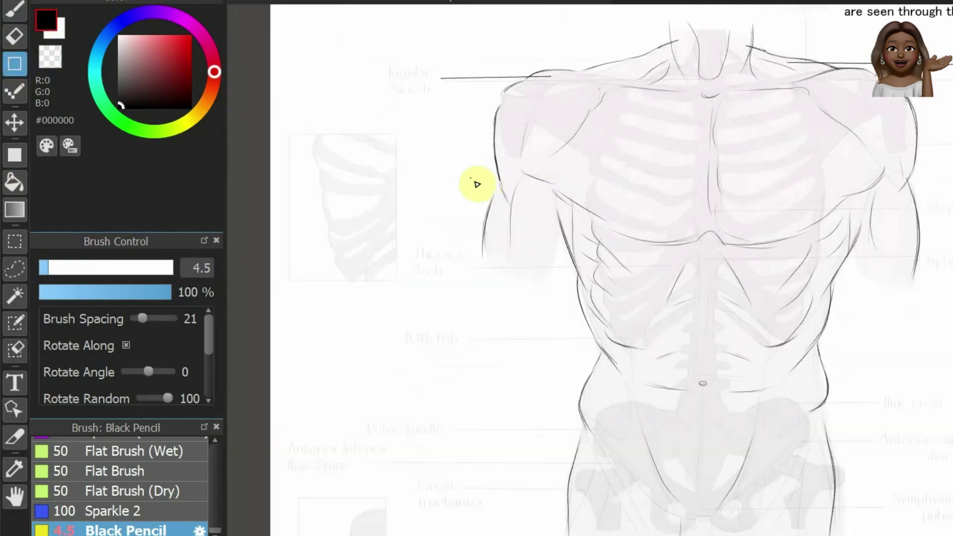
scroll(476, 187, up, 1)
Draw leader lines near the Jugular Notch, to the left chest, lower ribs and across the chest.
drag(498, 186, 243, 188)
scroll(410, 212, down, 1)
scroll(375, 322, up, 1)
drag(467, 267, 311, 271)
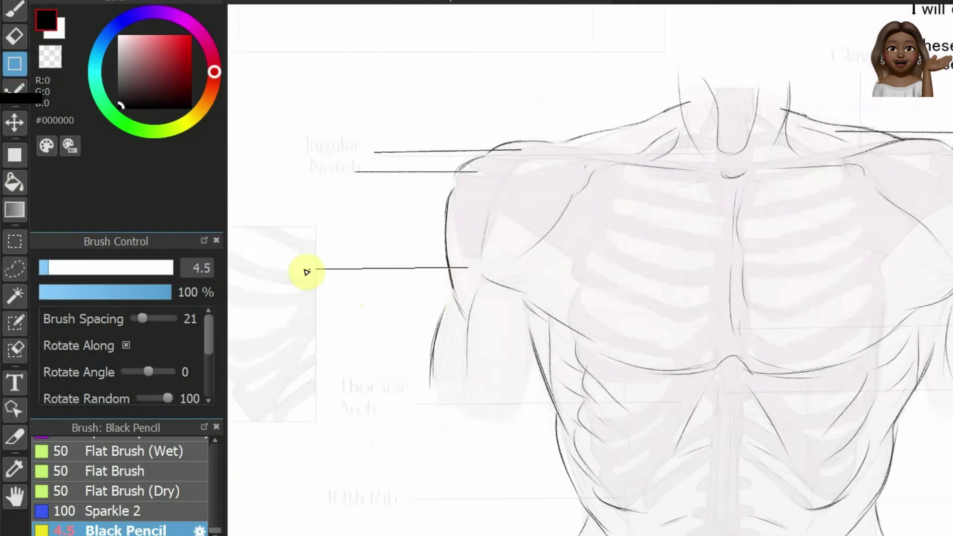
scroll(472, 287, down, 2)
scroll(542, 383, up, 1)
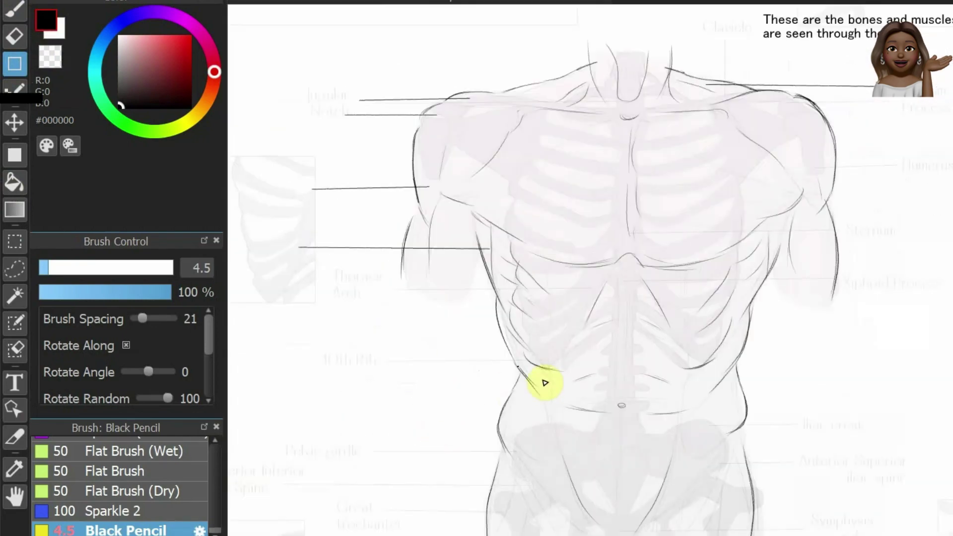
drag(507, 324, 311, 327)
scroll(378, 382, down, 2)
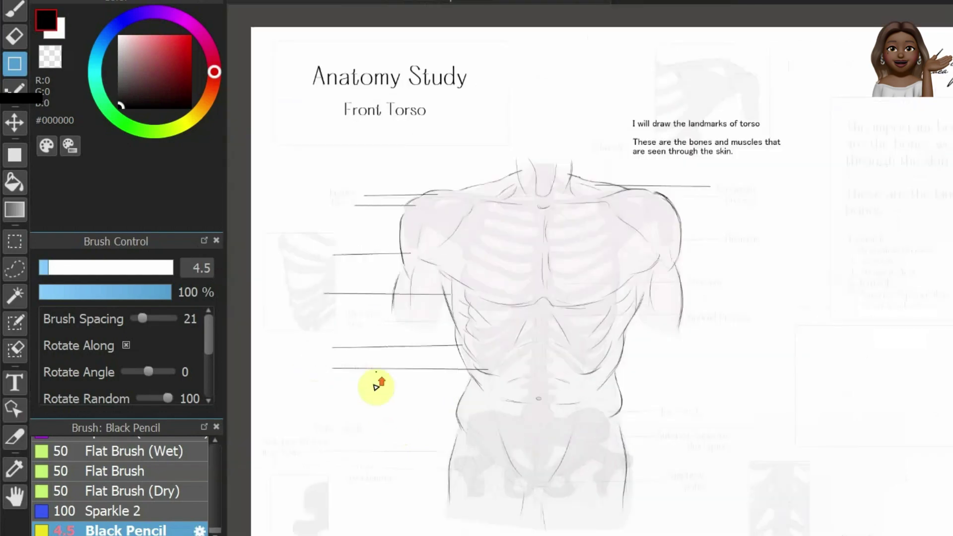
scroll(659, 240, up, 2)
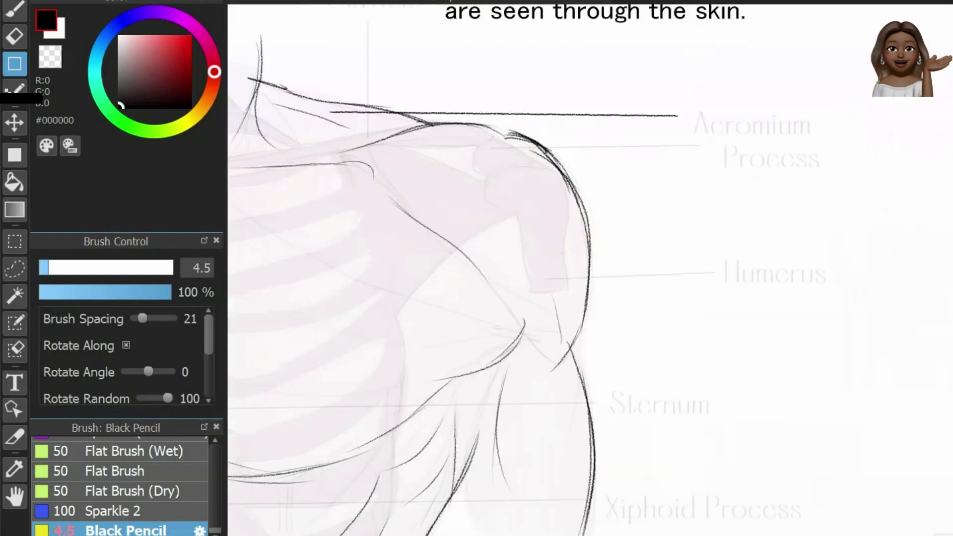
scroll(545, 347, down, 1)
scroll(545, 347, down, 1)
drag(283, 175, 794, 182)
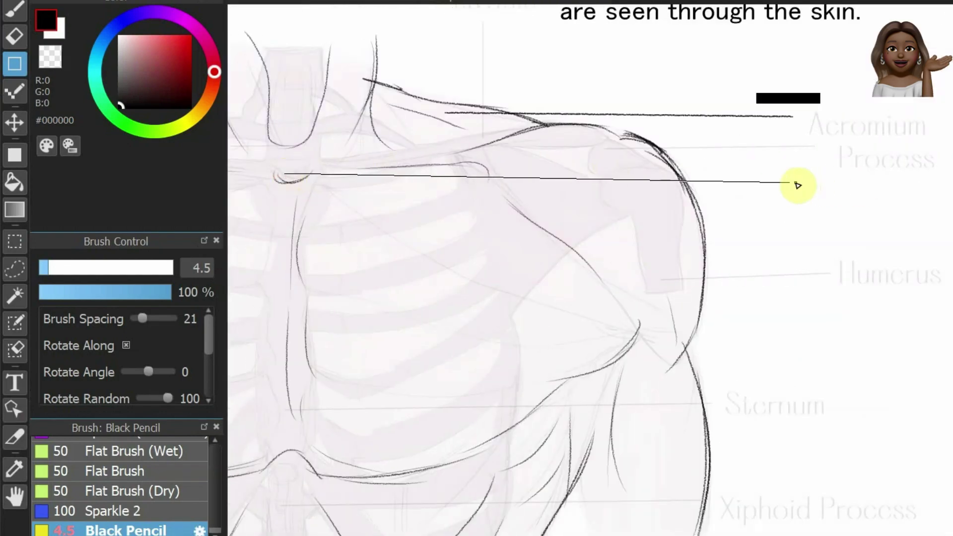
scroll(492, 149, down, 2)
drag(504, 53, 616, 295)
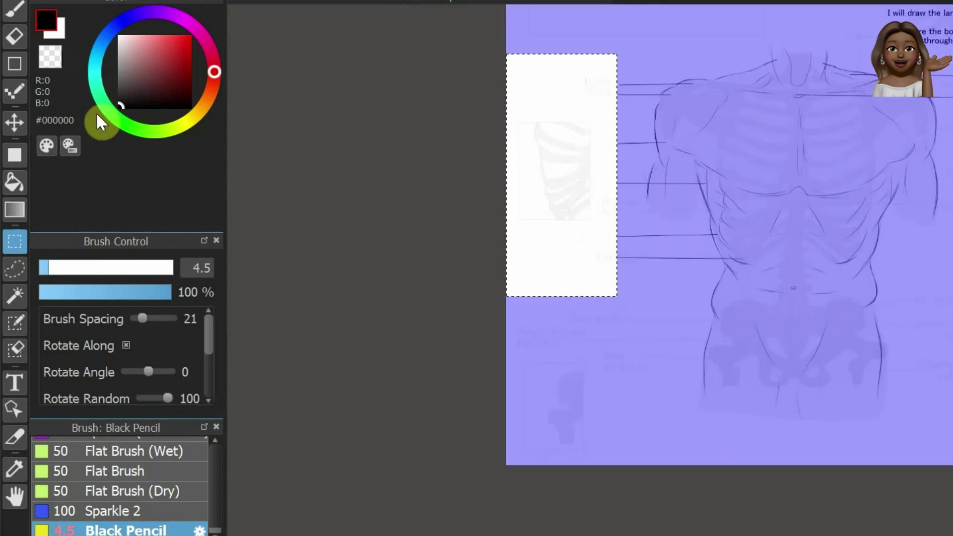
scroll(772, 248, down, 3)
scroll(771, 248, up, 3)
scroll(596, 196, up, 1)
Draw rightward leader lines from the sternum, xiphoid and navel.
key(u)
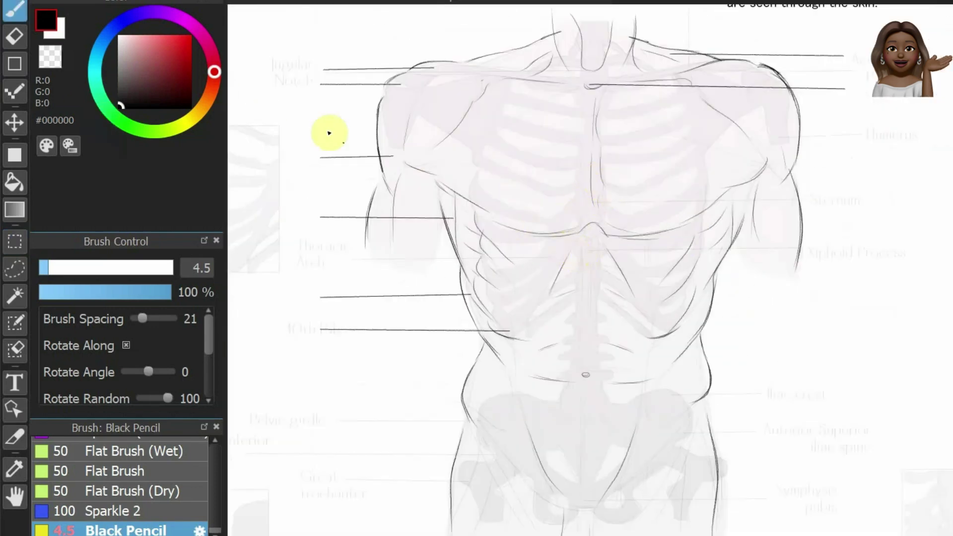
drag(693, 177, 847, 171)
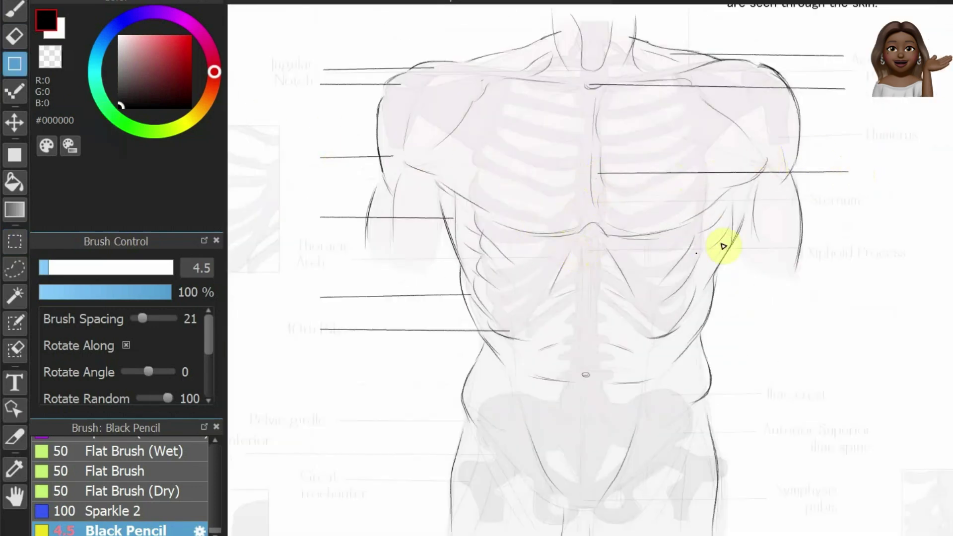
drag(689, 241, 851, 234)
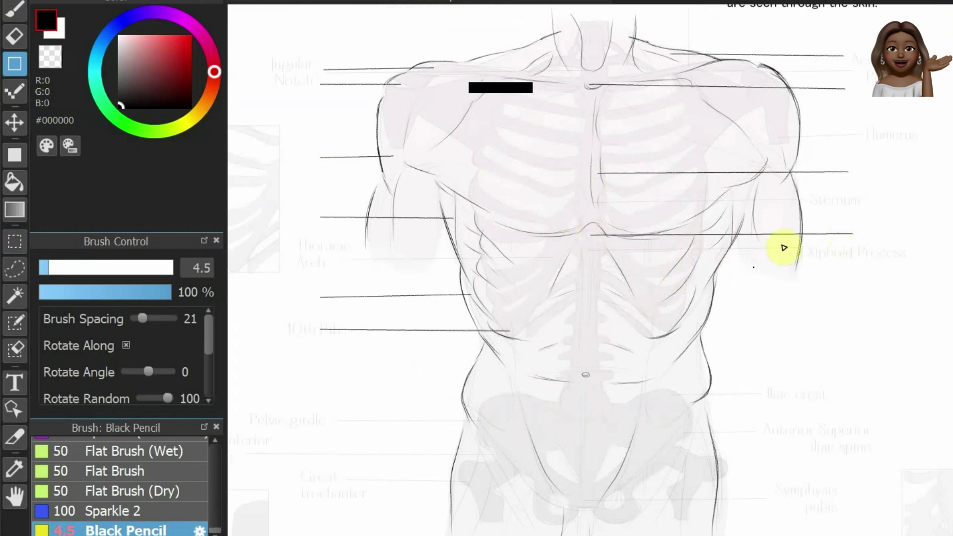
drag(590, 375, 852, 373)
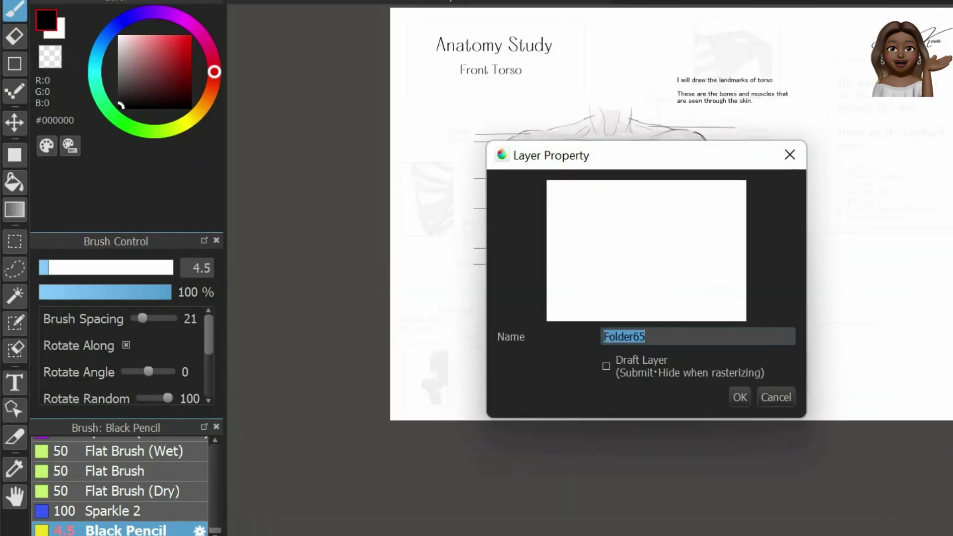
Confirm the Labels words layer and place a text label beside the Jugular Notch.
click(737, 397)
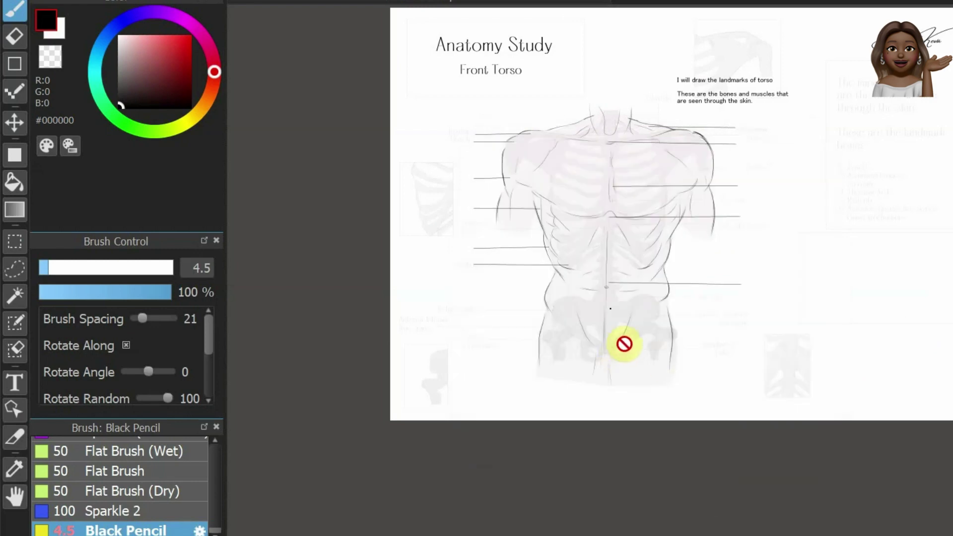
key(t)
click(379, 166)
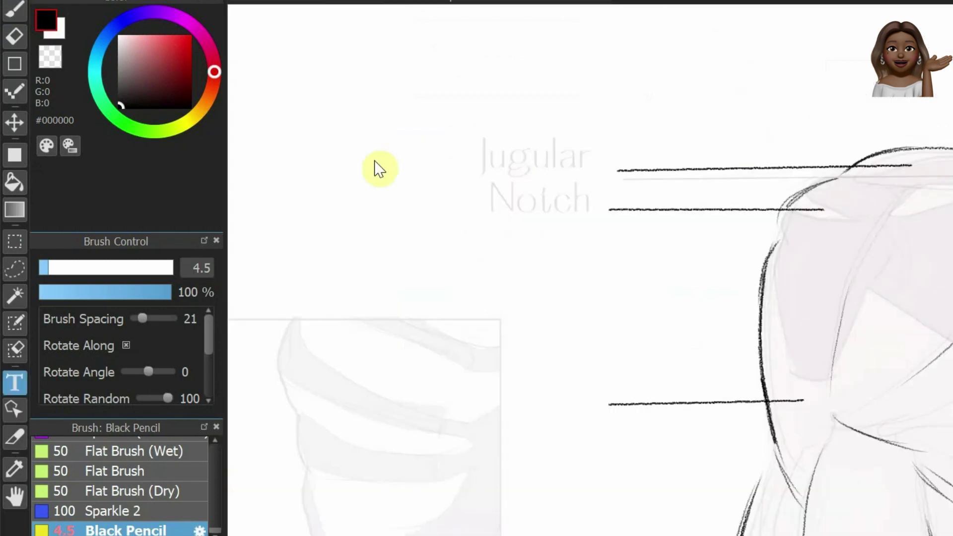
Browse the font list, leave cloud text rendering off, and choose Leelawadee UI.
click(308, 337)
scroll(332, 165, down, 10)
scroll(356, 216, down, 10)
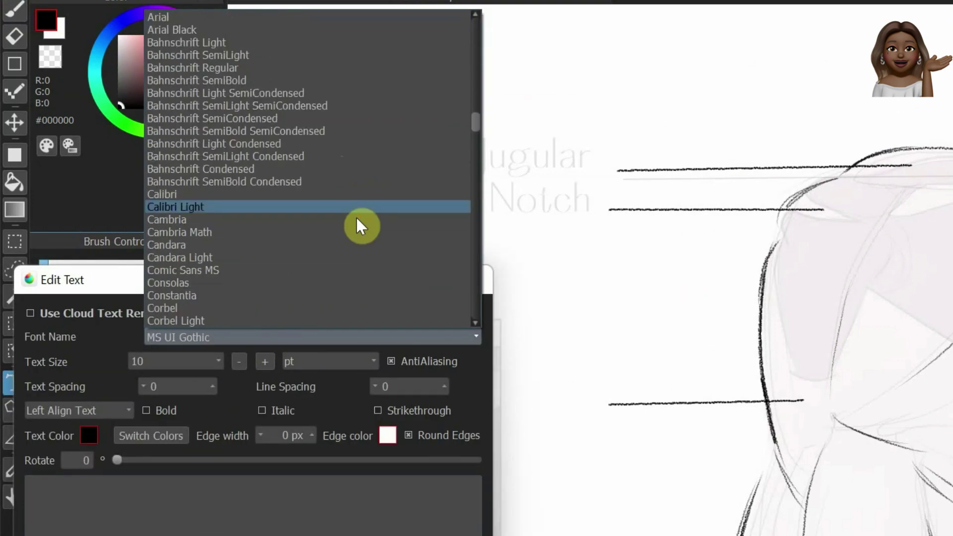
scroll(324, 199, down, 10)
scroll(324, 198, down, 3)
scroll(323, 198, down, 10)
scroll(323, 198, down, 10)
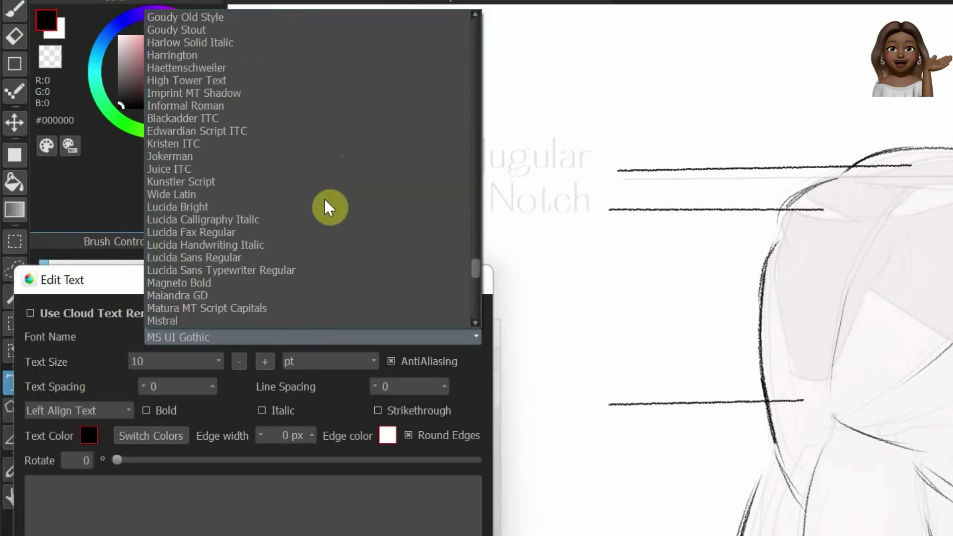
scroll(323, 198, down, 10)
scroll(243, 283, down, 4)
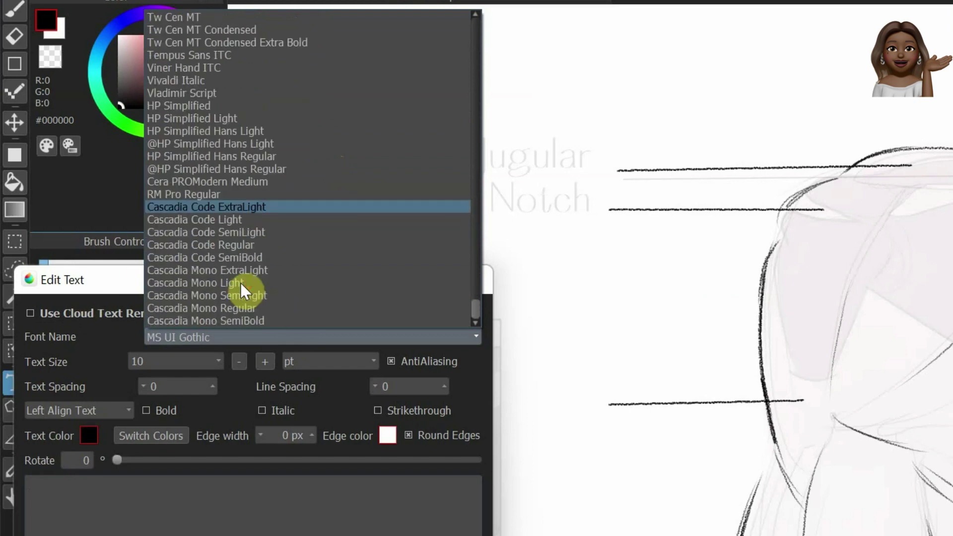
scroll(243, 282, up, 4)
scroll(242, 281, up, 8)
scroll(242, 281, up, 9)
scroll(243, 280, up, 15)
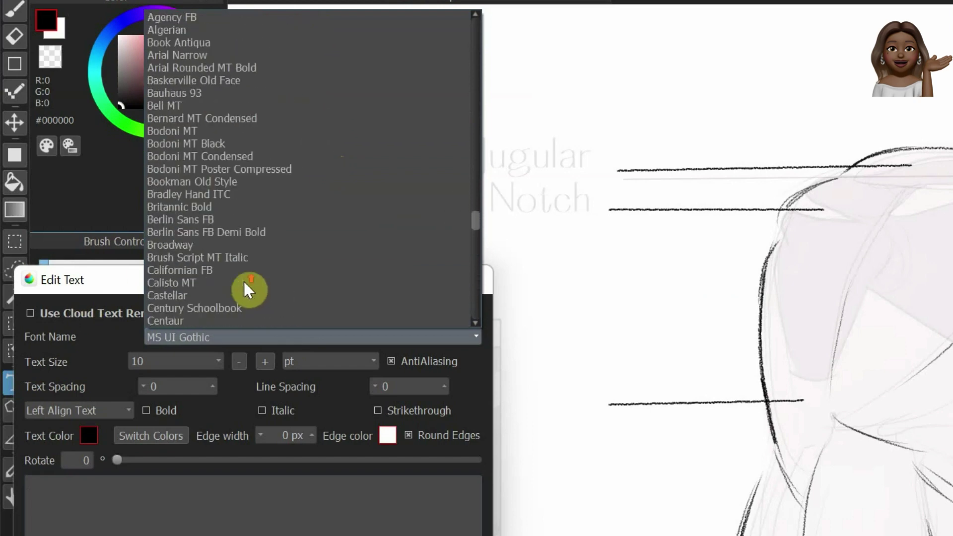
scroll(246, 279, up, 15)
scroll(246, 278, up, 15)
scroll(246, 277, up, 15)
scroll(246, 278, up, 15)
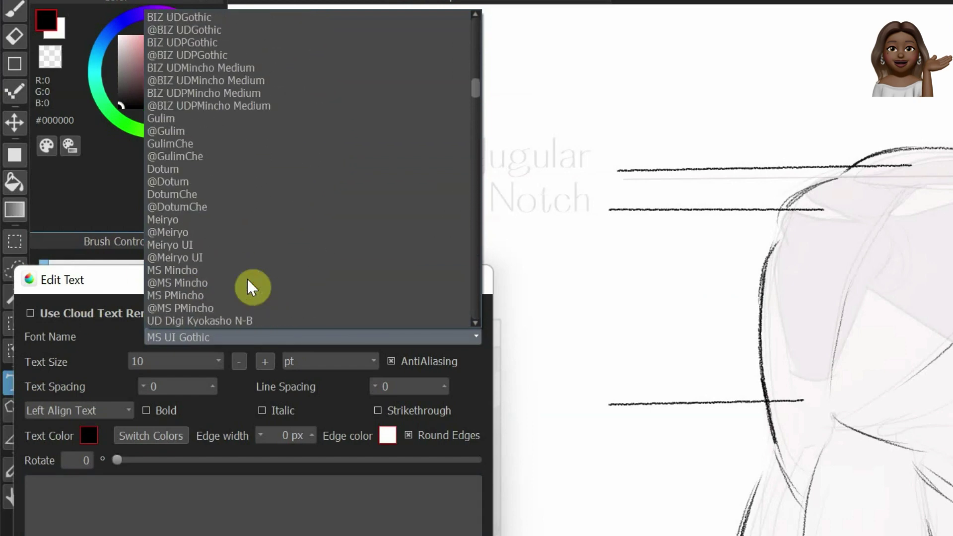
scroll(246, 278, up, 15)
scroll(253, 233, up, 10)
click(30, 312)
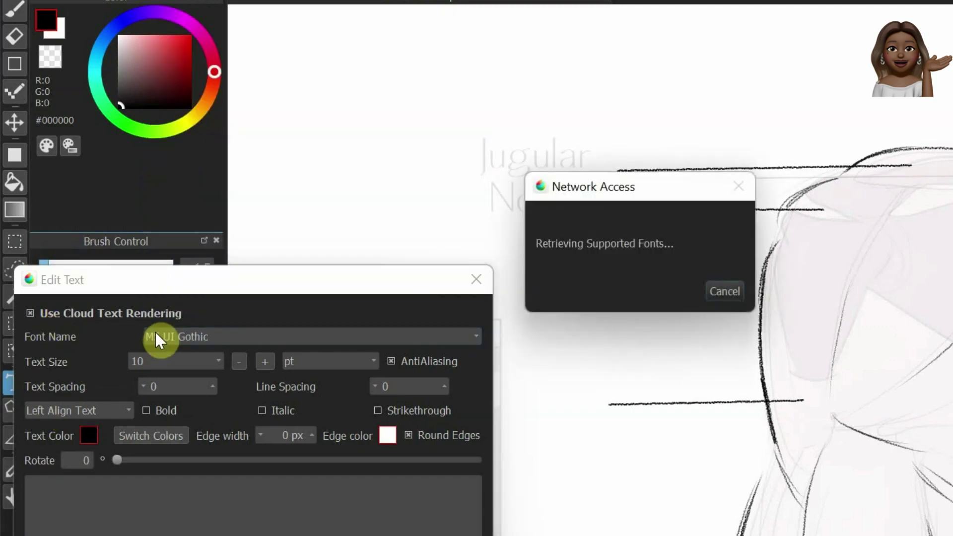
click(164, 355)
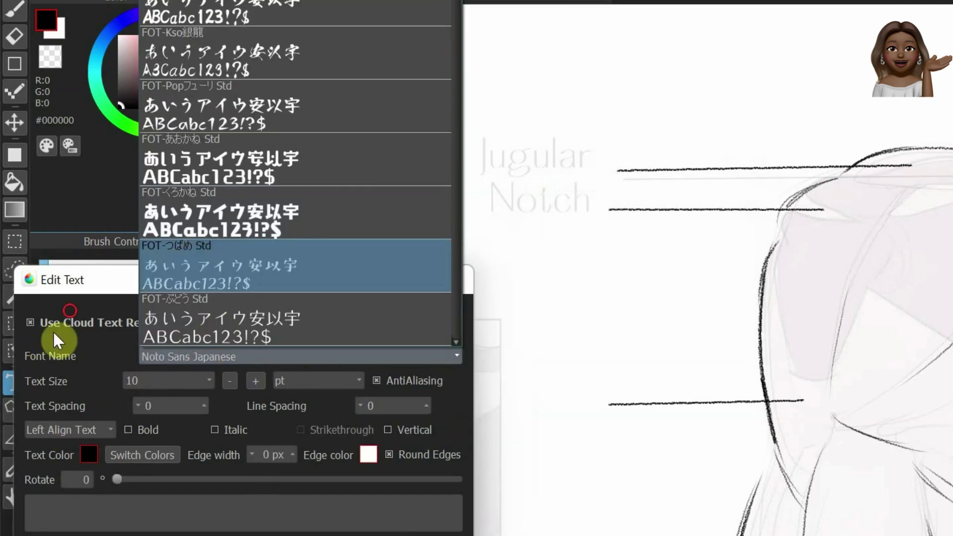
click(30, 322)
click(198, 337)
Reopen the font list and scroll through the available fonts again.
click(237, 67)
click(205, 337)
scroll(246, 172, down, 5)
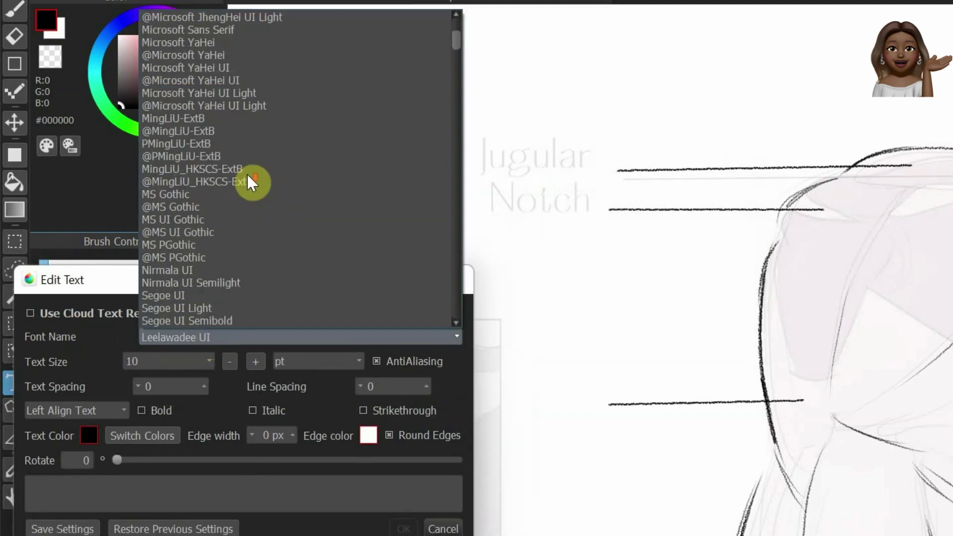
scroll(246, 173, down, 5)
scroll(246, 173, down, 5)
scroll(246, 173, down, 5)
scroll(246, 174, down, 10)
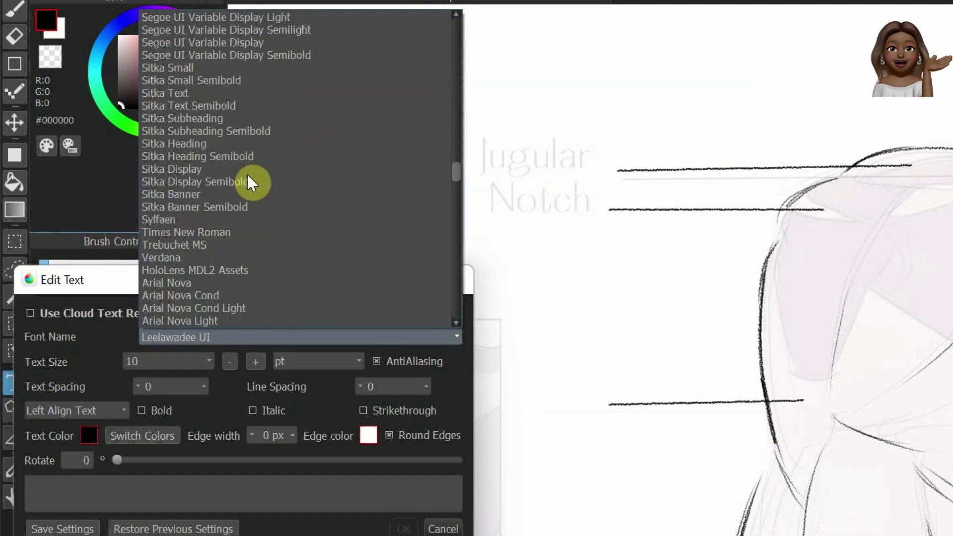
scroll(248, 178, down, 10)
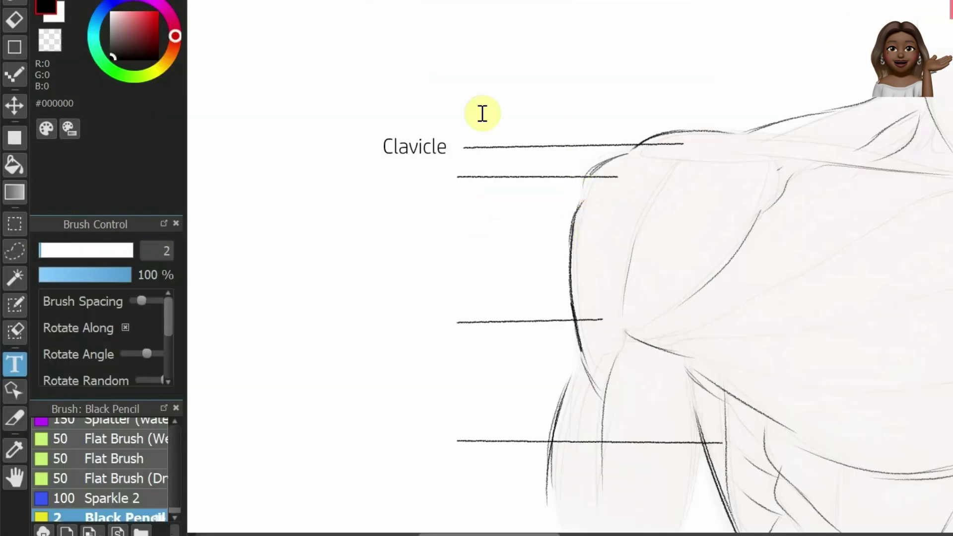
Add the Acromion process, Deltoid and Latissimus dorsi labels on the left side.
click(348, 176)
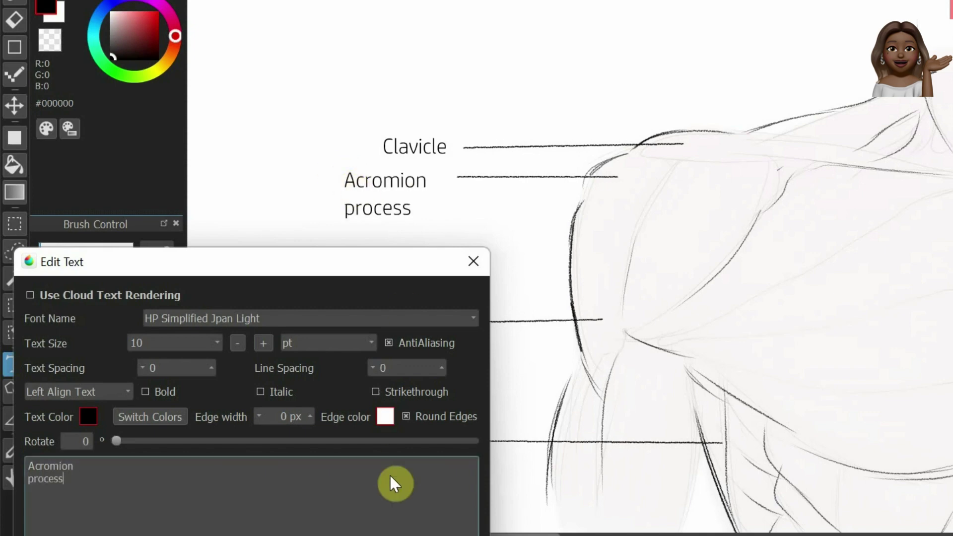
click(335, 315)
text(Deltoid)
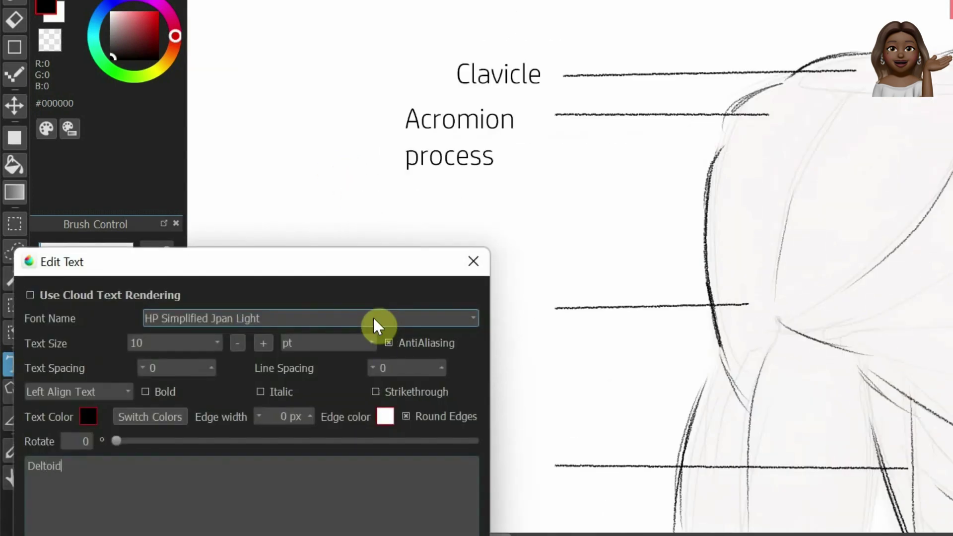
click(461, 312)
scroll(450, 319, down, 5)
click(451, 319)
text(La)
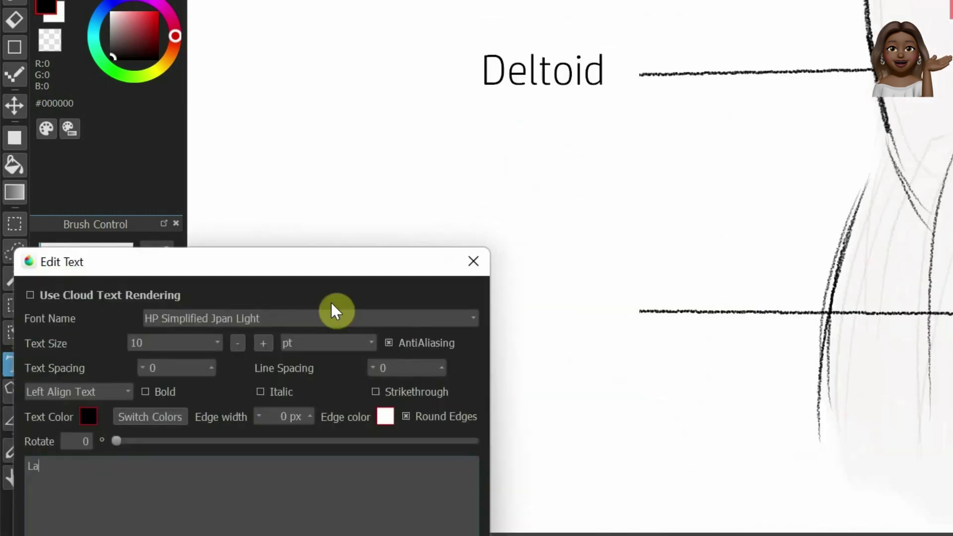
text(dorsi)
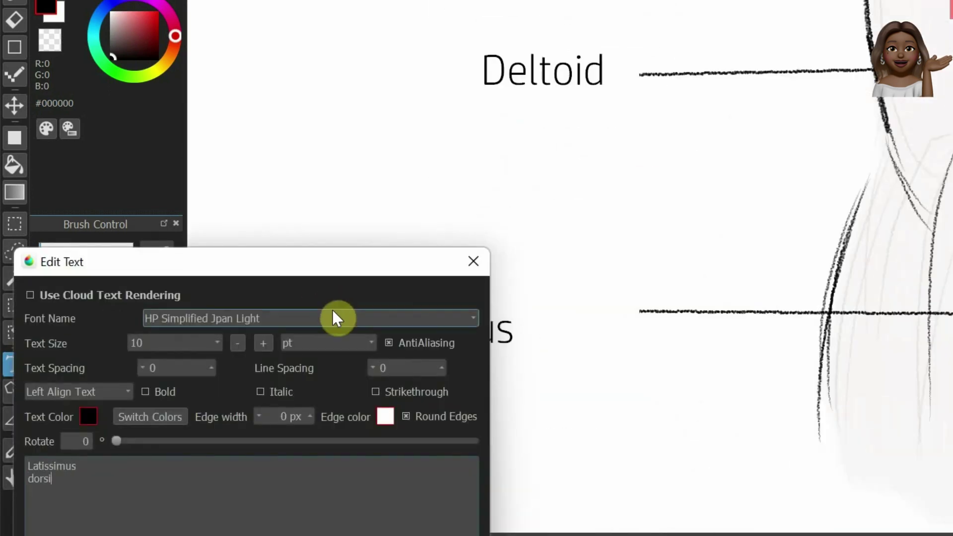
click(332, 310)
Add a Serratus Anterior label beside its line, then a 10th rib label below.
scroll(442, 292, down, 3)
scroll(738, 239, up, 2)
click(318, 163)
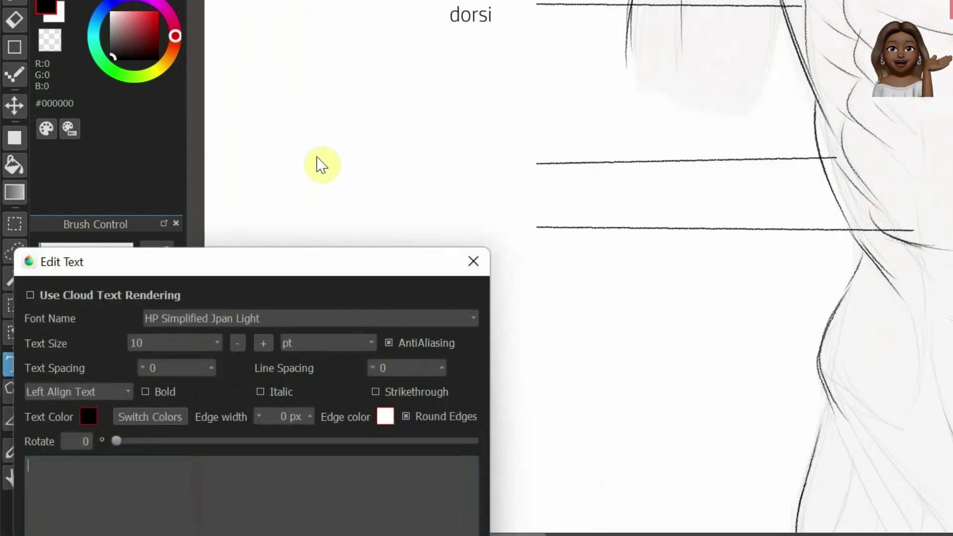
click(172, 473)
text(Serratus Anterior)
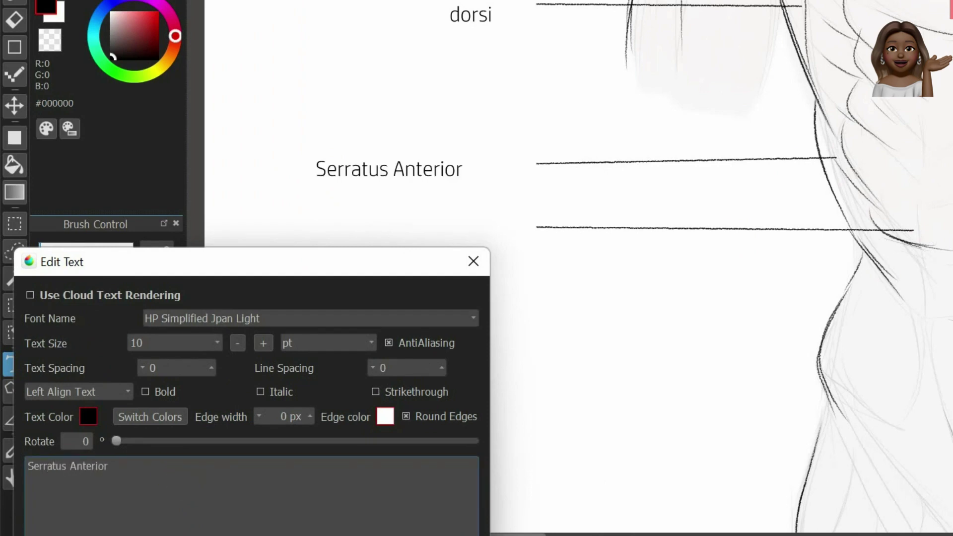
drag(398, 169, 461, 156)
click(398, 229)
text(10th rip)
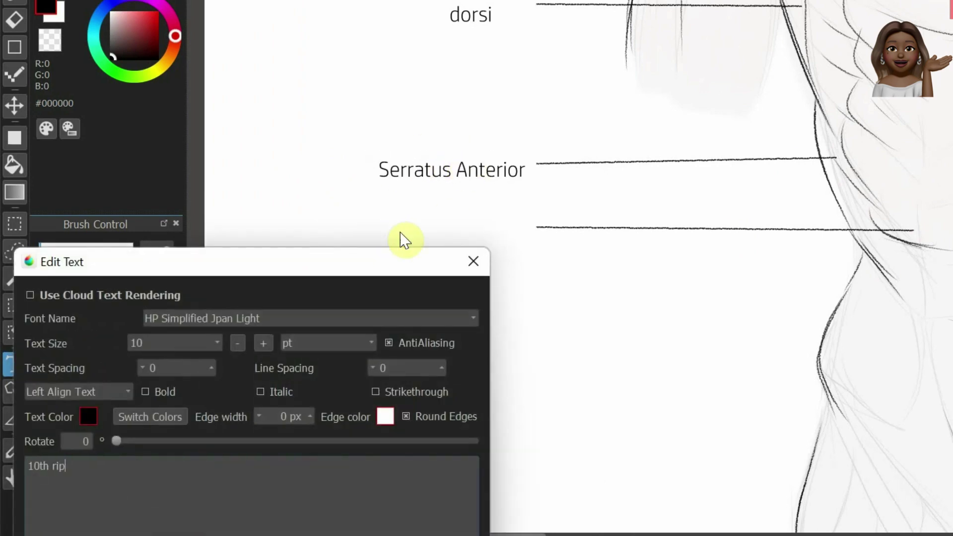
click(513, 290)
Add the Sternomastoid/Trapezius label at the top right line, then Jugular notch.
scroll(447, 218, up, 5)
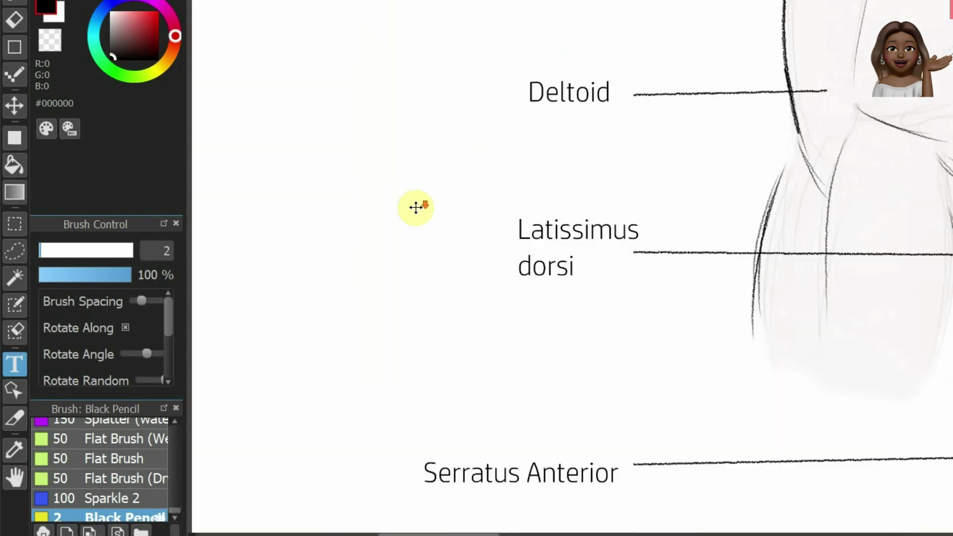
scroll(496, 148, down, 3)
scroll(589, 72, up, 3)
click(645, 75)
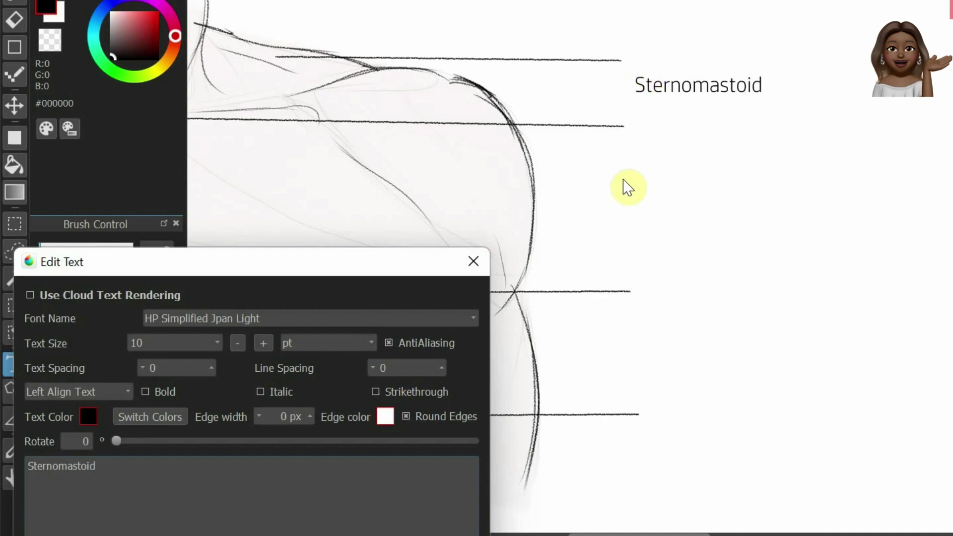
click(611, 374)
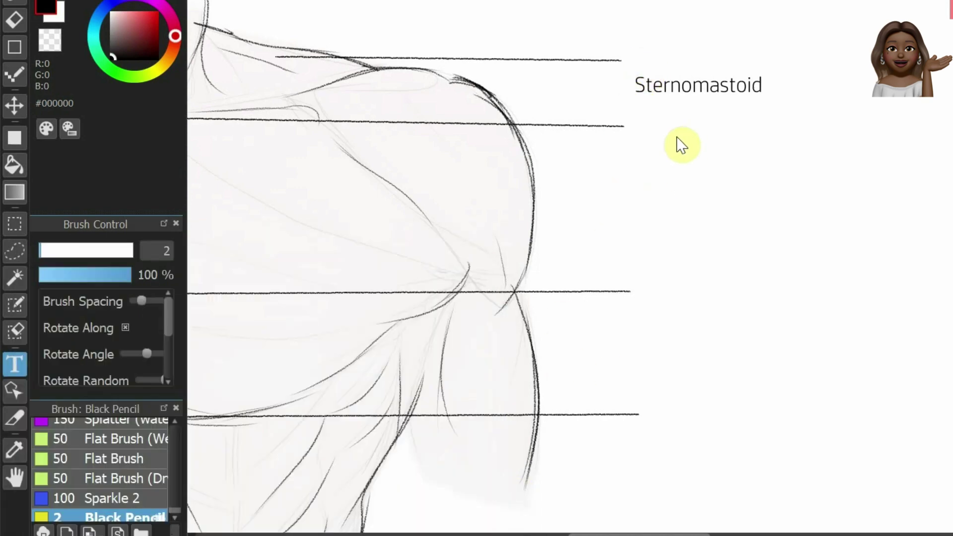
drag(647, 103, 637, 59)
click(689, 40)
text(Trapezius)
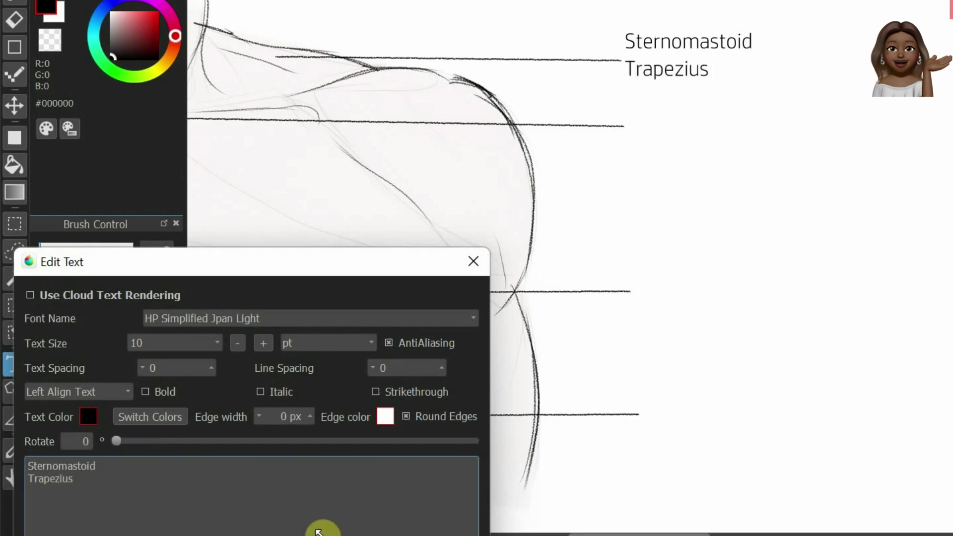
click(649, 123)
text(Jugular notch)
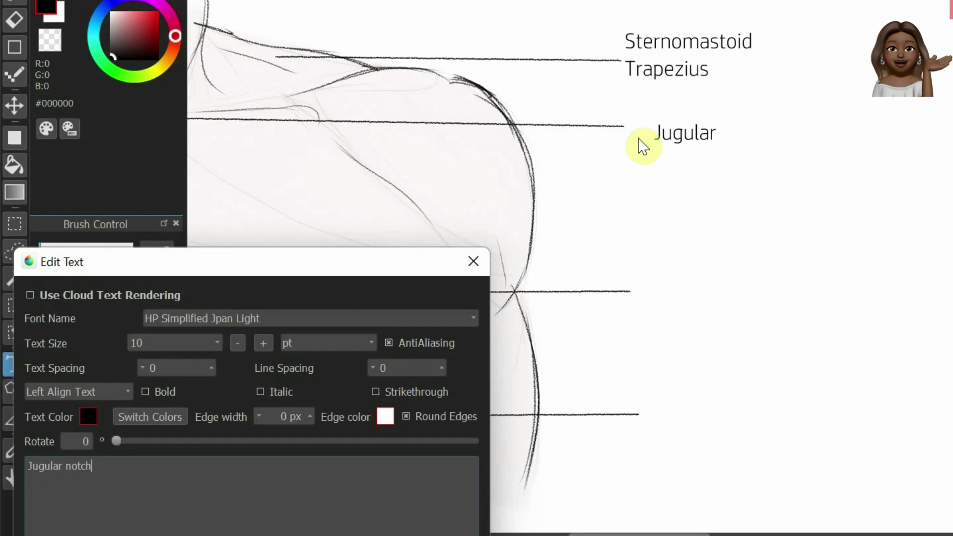
click(678, 181)
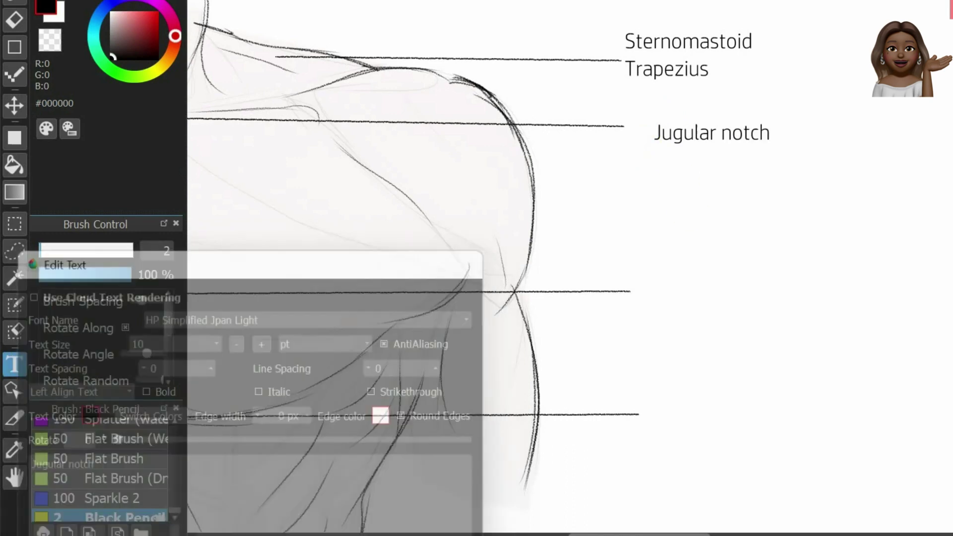
Add the Sternum, Xiphoid process and Linea alba labels at the lower right lines.
click(681, 276)
text(Sternum)
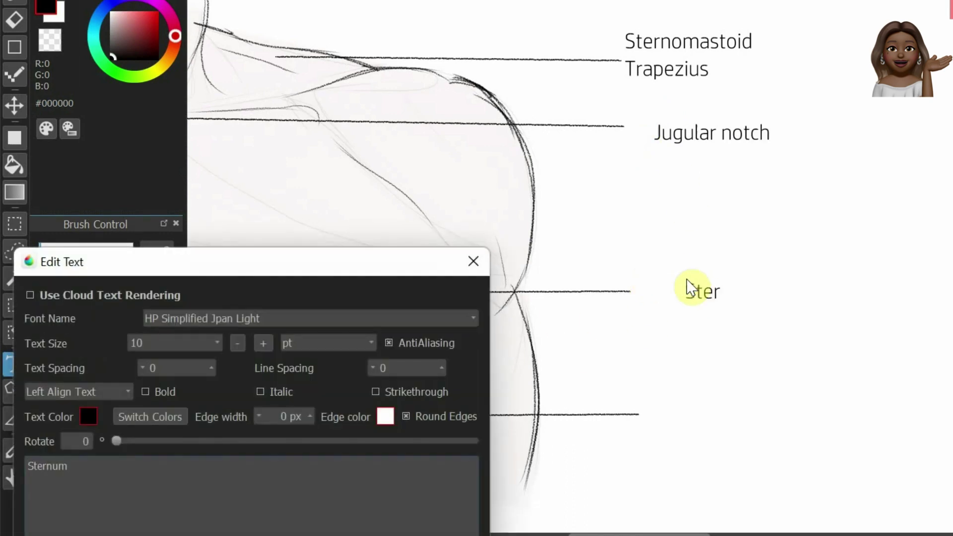
click(687, 287)
scroll(425, 374, down, 3)
scroll(689, 360, up, 2)
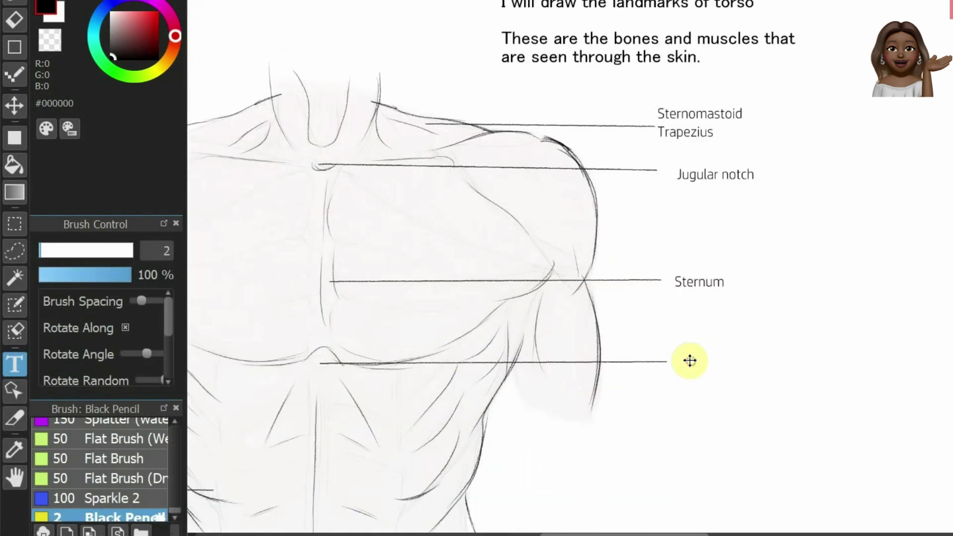
click(689, 360)
text(Xiphoid process)
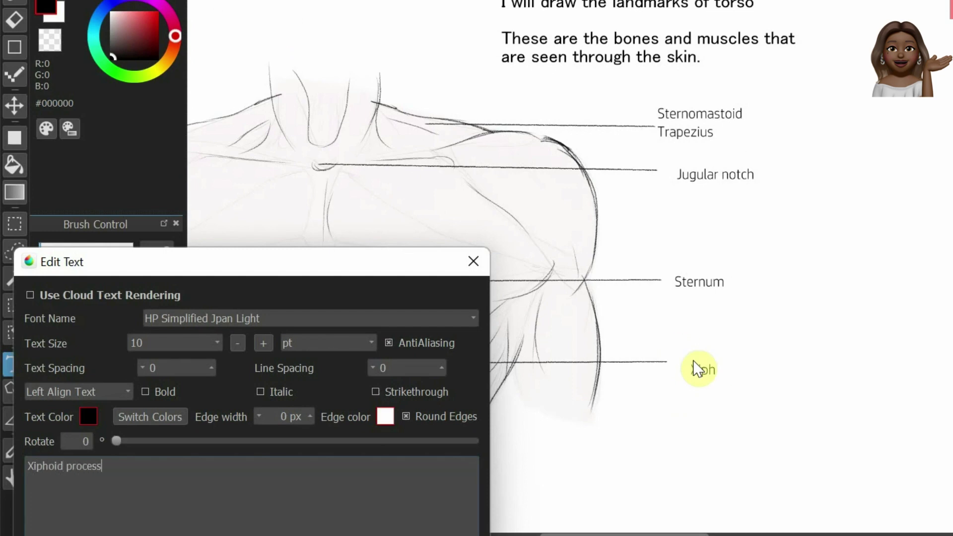
click(701, 351)
scroll(770, 400, down, 3)
scroll(794, 387, up, 3)
click(815, 364)
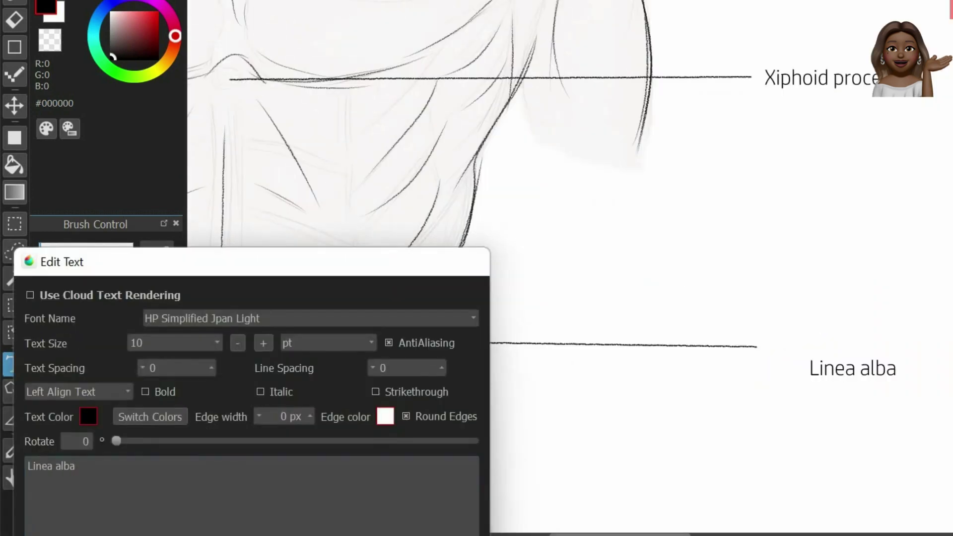
click(697, 352)
scroll(710, 325, down, 3)
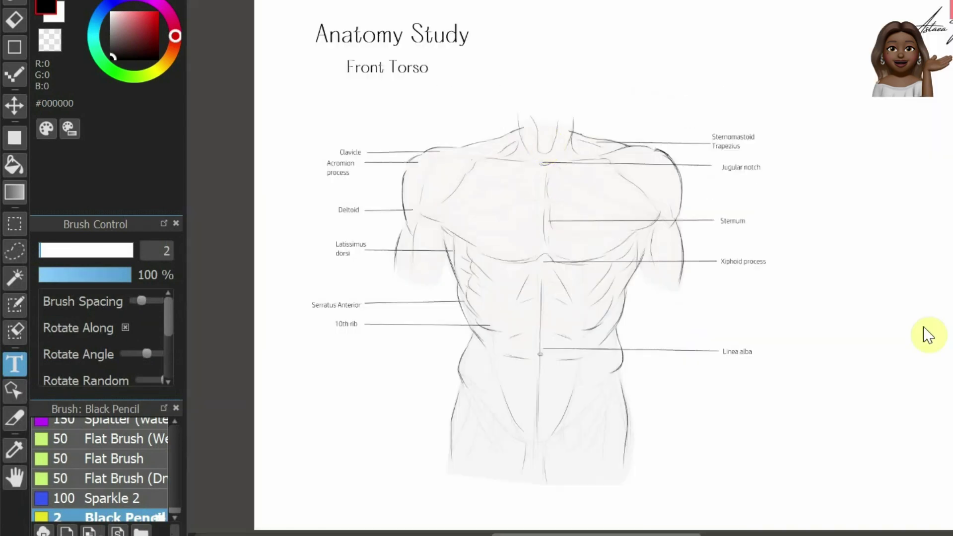
Confirm the new 'Colo…' colour layer's name and widen the brush panel to reach Watercolor (Square).
scroll(929, 333, up, 3)
scroll(718, 260, down, 3)
text(Colo)
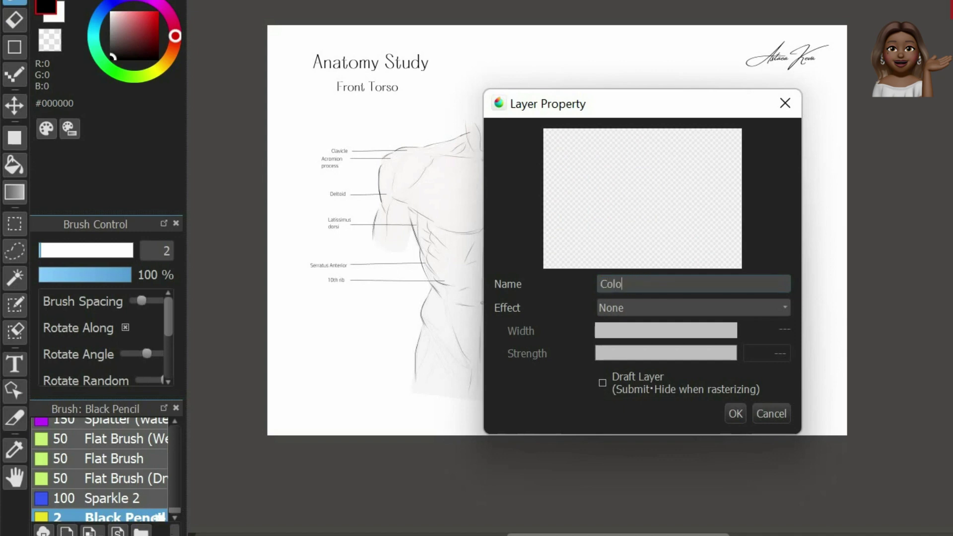
key(Return)
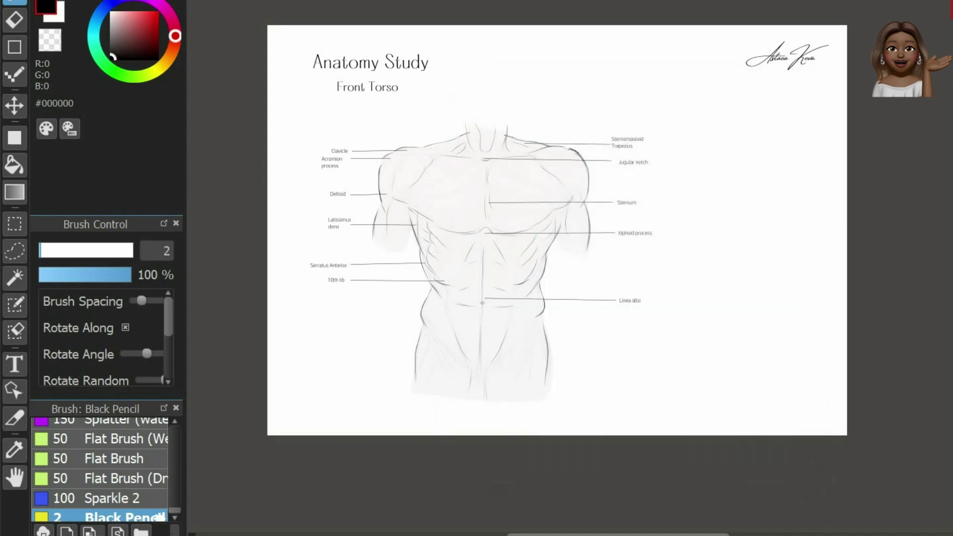
drag(184, 317, 342, 318)
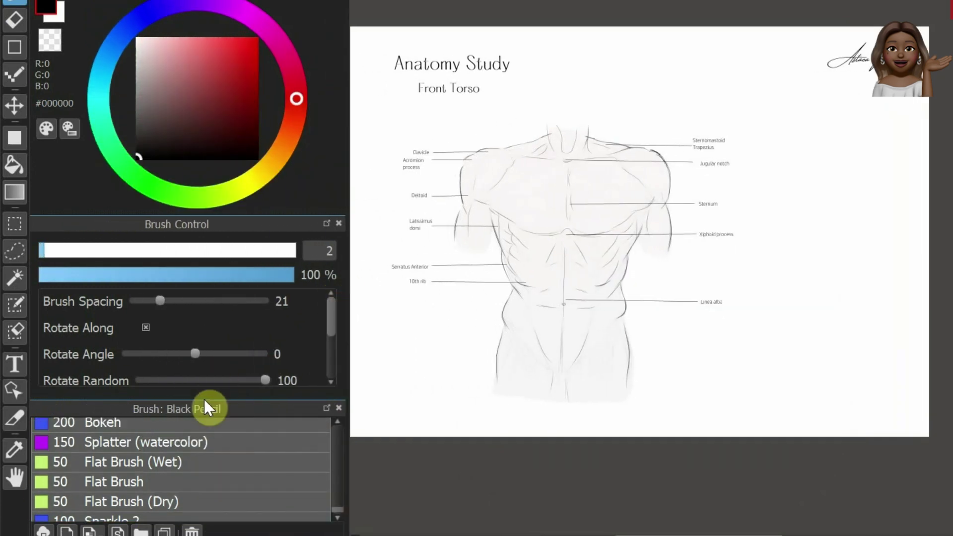
drag(210, 404, 255, 214)
scroll(153, 409, up, 5)
scroll(155, 410, up, 10)
Set Watercolor (Square) large at full opacity and paint pink over neck, chest and upper abdomen.
click(237, 286)
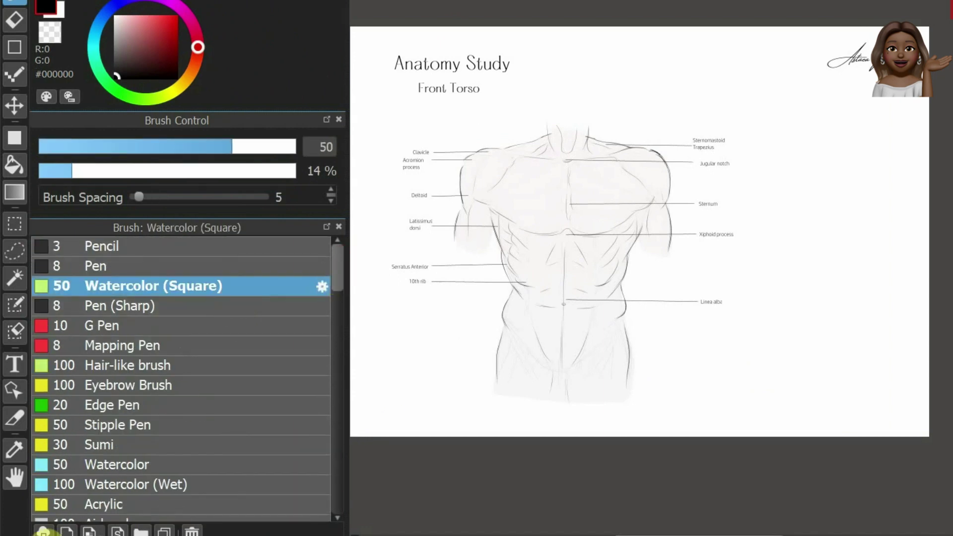
scroll(400, 315, up, 3)
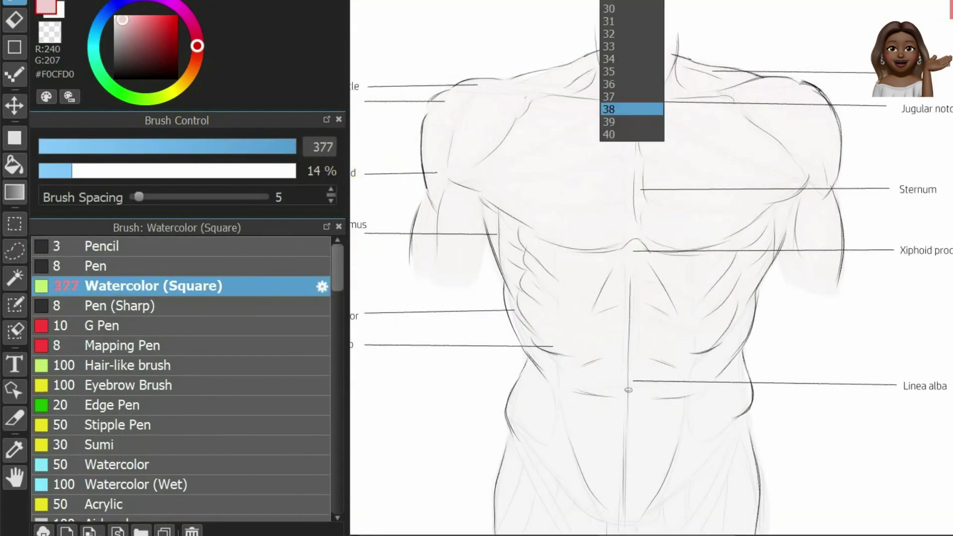
mouse_move(700, 102)
mouse_down()
mouse_move(801, 188)
mouse_move(511, 149)
mouse_up()
drag(239, 171, 295, 171)
mouse_move(611, 40)
mouse_down()
mouse_move(634, 51)
mouse_move(810, 247)
mouse_move(522, 127)
mouse_move(457, 124)
mouse_move(553, 291)
mouse_move(723, 425)
mouse_move(582, 334)
mouse_move(525, 397)
mouse_up()
Extend the pink base up to and along the shoulder outline.
scroll(527, 346, down, 3)
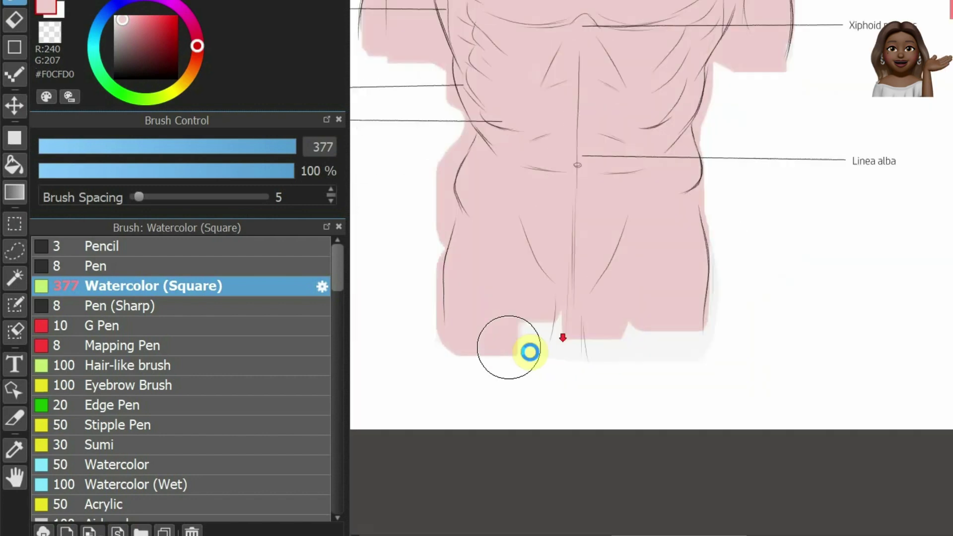
scroll(528, 347, up, 5)
drag(90, 147, 148, 147)
key(b)
scroll(427, 149, up, 5)
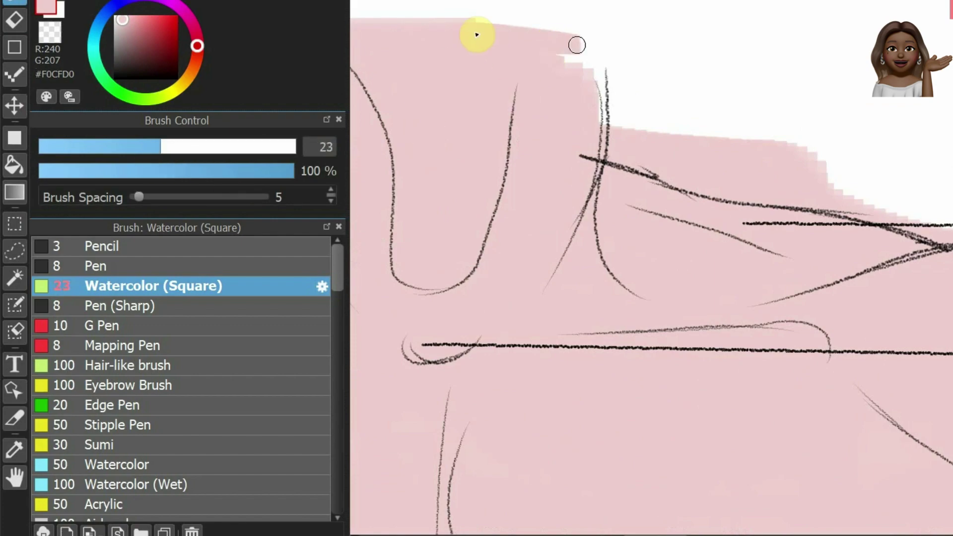
drag(476, 32, 603, 102)
scroll(862, 214, down, 2)
scroll(861, 214, down, 3)
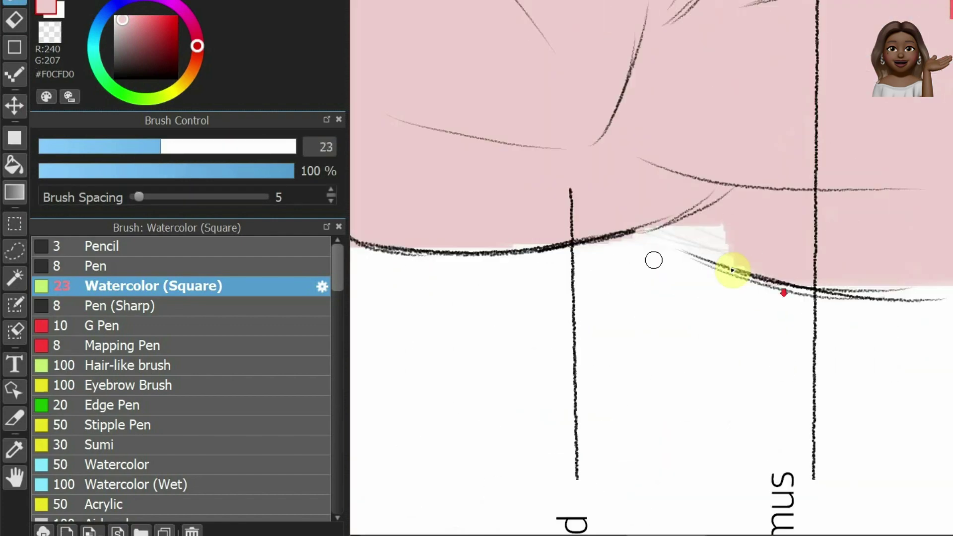
drag(653, 260, 914, 285)
scroll(712, 170, down, 2)
drag(736, 187, 716, 151)
Erase the pink spilling past the shoulder line.
key(e)
mouse_move(645, 149)
mouse_down()
mouse_move(721, 183)
mouse_move(604, 85)
mouse_up()
scroll(616, 42, down, 2)
scroll(615, 40, up, 2)
Erase pink overspill beside and above the shoulder's top edge.
drag(662, 159, 780, 347)
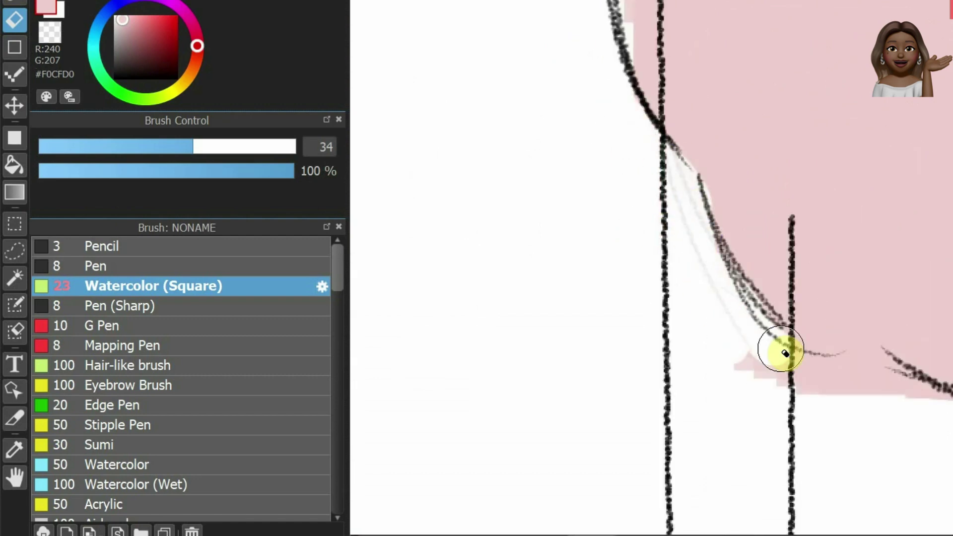
scroll(642, 141, down, 2)
scroll(641, 132, up, 2)
key(b)
key(e)
scroll(674, 153, down, 3)
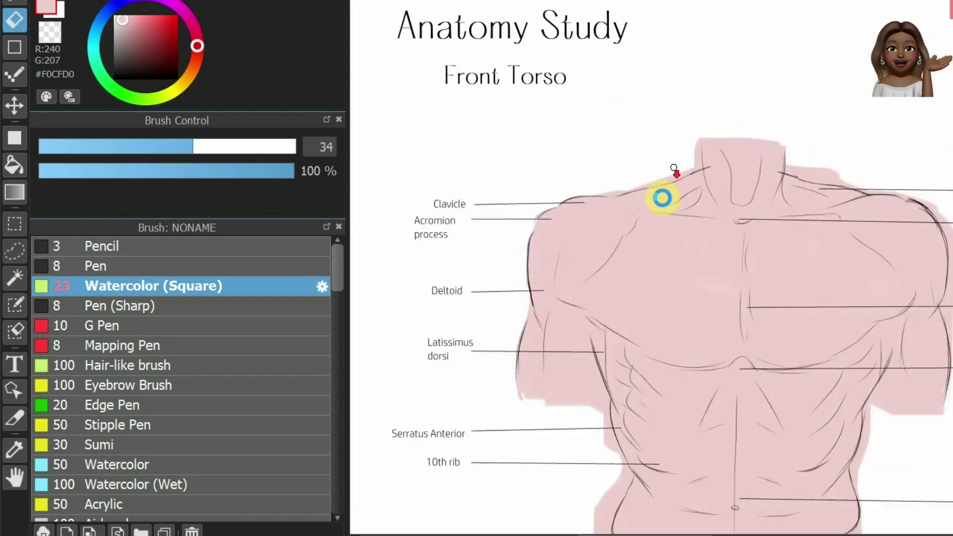
scroll(660, 198, up, 3)
mouse_move(596, 248)
mouse_down()
mouse_move(809, 159)
mouse_move(471, 291)
mouse_move(794, 237)
mouse_up()
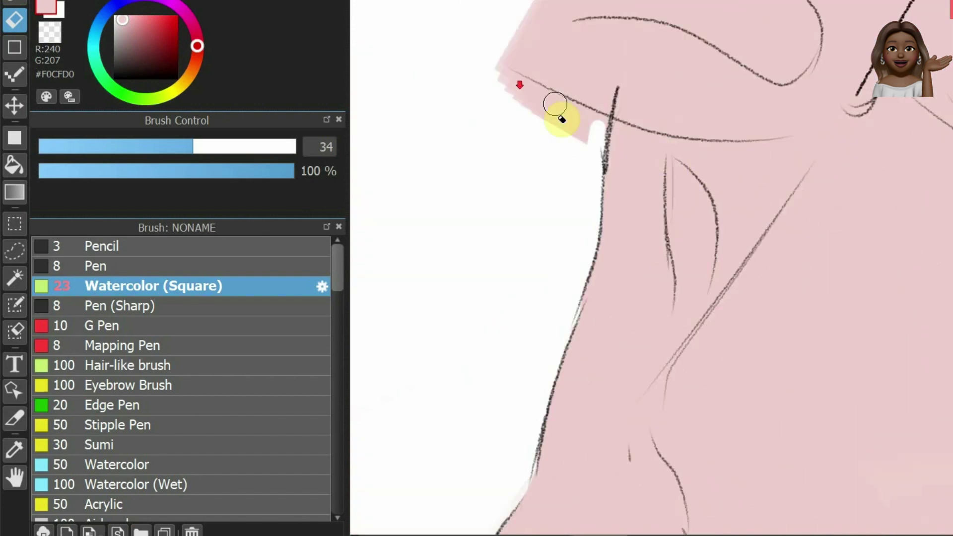
drag(794, 237, 754, 179)
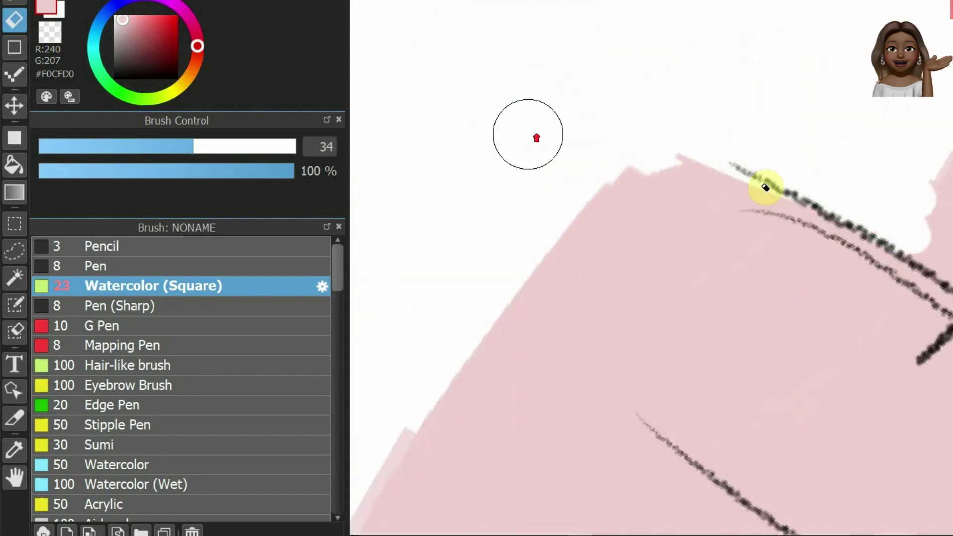
mouse_move(695, 196)
mouse_down()
mouse_move(599, 174)
mouse_move(822, 263)
mouse_up()
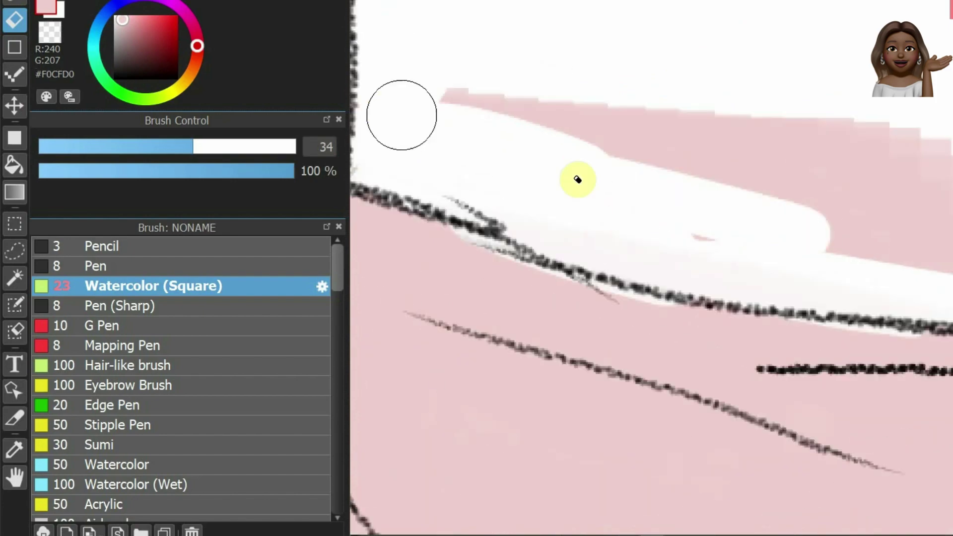
scroll(822, 262, down, 3)
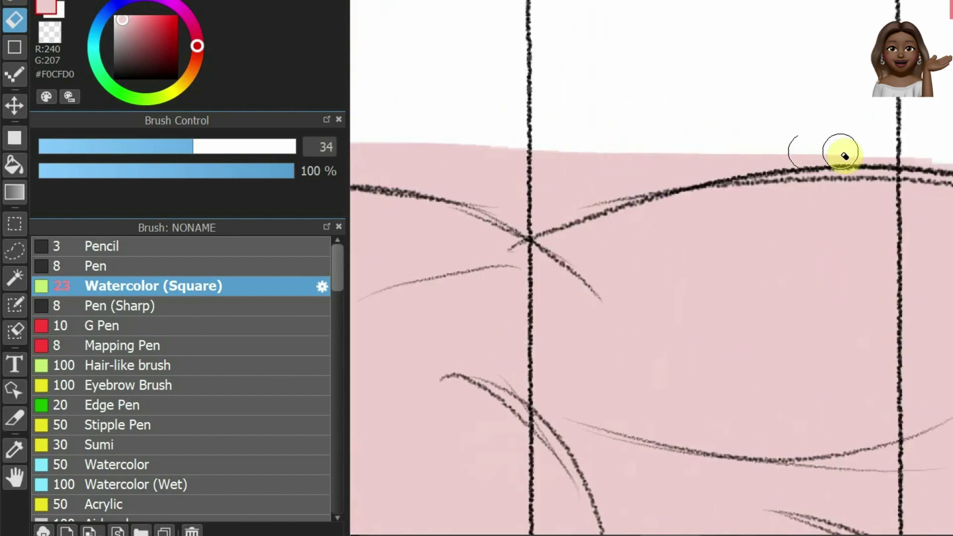
mouse_move(839, 153)
mouse_down()
mouse_move(558, 119)
mouse_move(932, 158)
mouse_up()
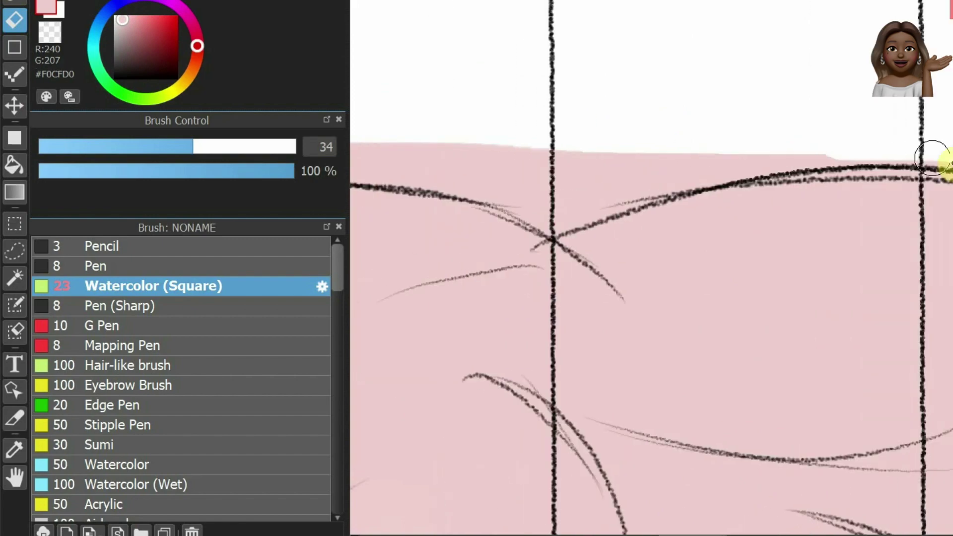
mouse_move(740, 177)
mouse_down()
mouse_move(383, 154)
mouse_move(549, 202)
mouse_up()
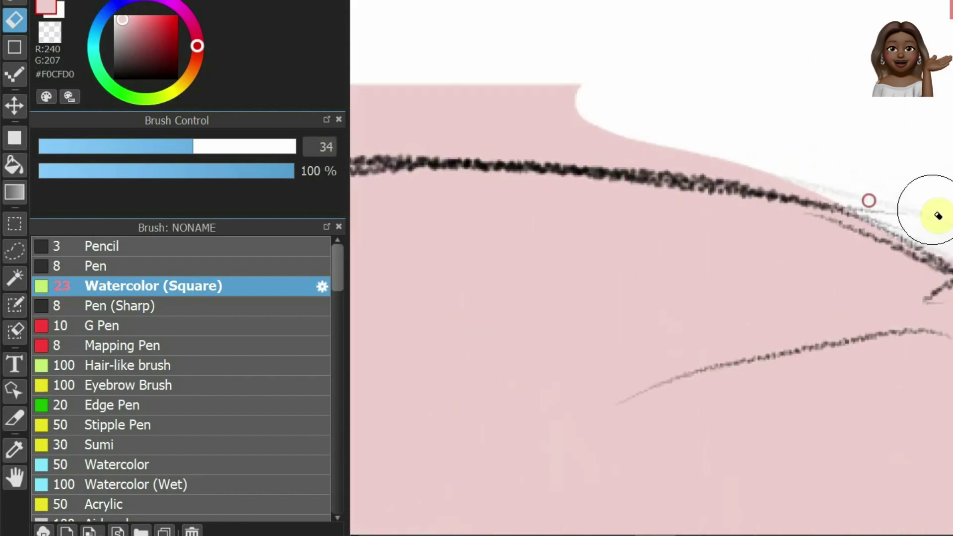
Erase the remaining stray pink past the shoulder's bottom and side edges.
scroll(619, 102, down, 5)
scroll(532, 213, up, 5)
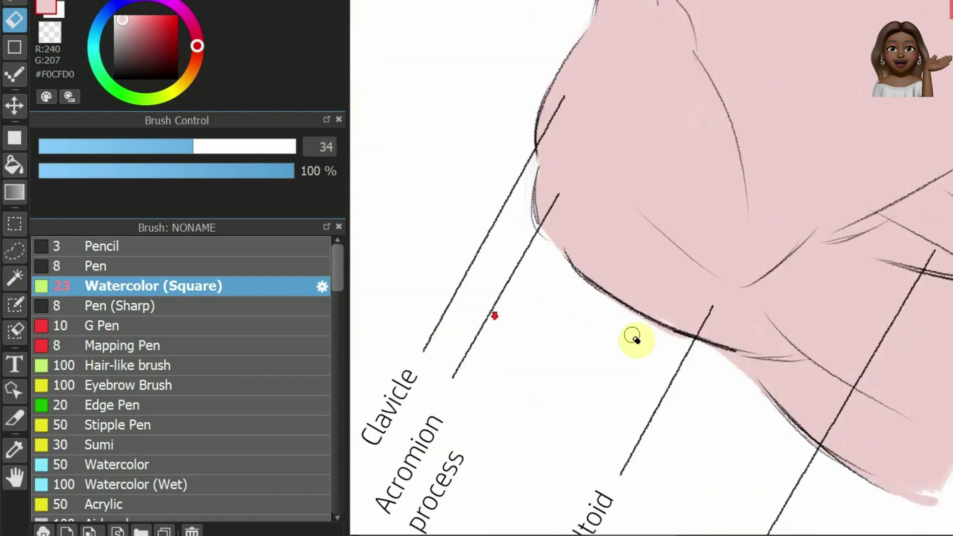
scroll(635, 347, up, 2)
scroll(621, 390, up, 3)
mouse_move(596, 361)
mouse_down()
mouse_move(735, 385)
mouse_move(876, 436)
mouse_up()
scroll(648, 272, down, 5)
scroll(751, 228, up, 5)
mouse_move(751, 228)
mouse_down()
mouse_move(908, 311)
mouse_move(802, 336)
mouse_up()
scroll(803, 337, down, 5)
scroll(770, 330, up, 5)
drag(770, 297, 811, 366)
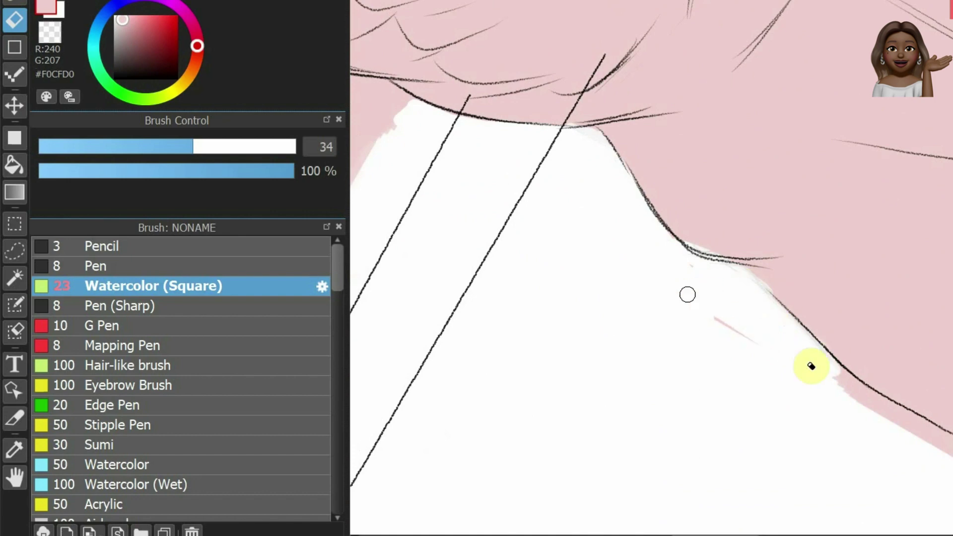
scroll(886, 435, down, 5)
scroll(846, 174, up, 5)
mouse_move(847, 174)
mouse_down()
mouse_move(791, 198)
mouse_move(894, 298)
mouse_move(794, 207)
mouse_up()
scroll(793, 207, down, 5)
scroll(617, 206, up, 5)
mouse_move(616, 206)
mouse_down()
mouse_move(780, 287)
mouse_move(781, 302)
mouse_move(701, 273)
mouse_move(857, 383)
mouse_up()
scroll(781, 302, up, 2)
scroll(856, 383, down, 5)
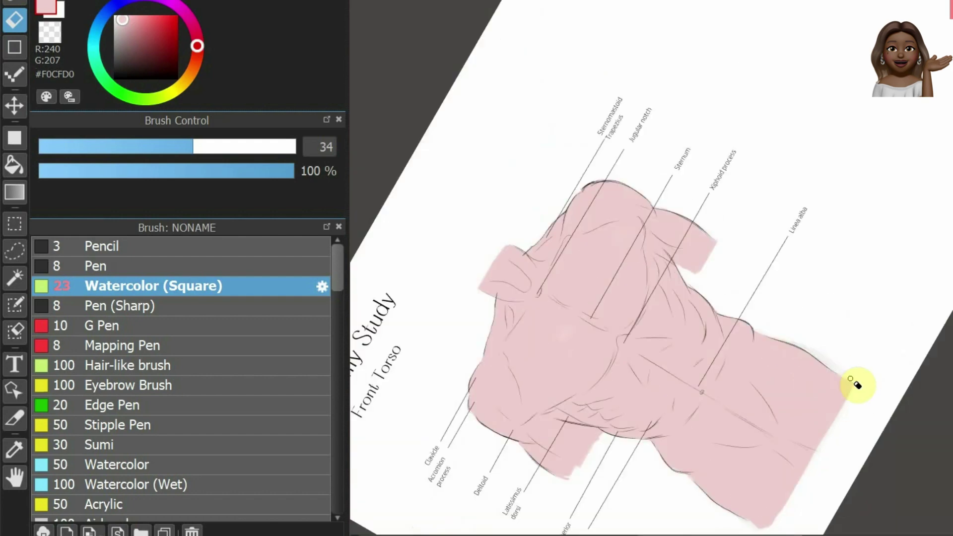
scroll(616, 161, up, 5)
Return to the Watercolor (Square) brush and enlarge it to size 252.
key(b)
scroll(638, 192, down, 5)
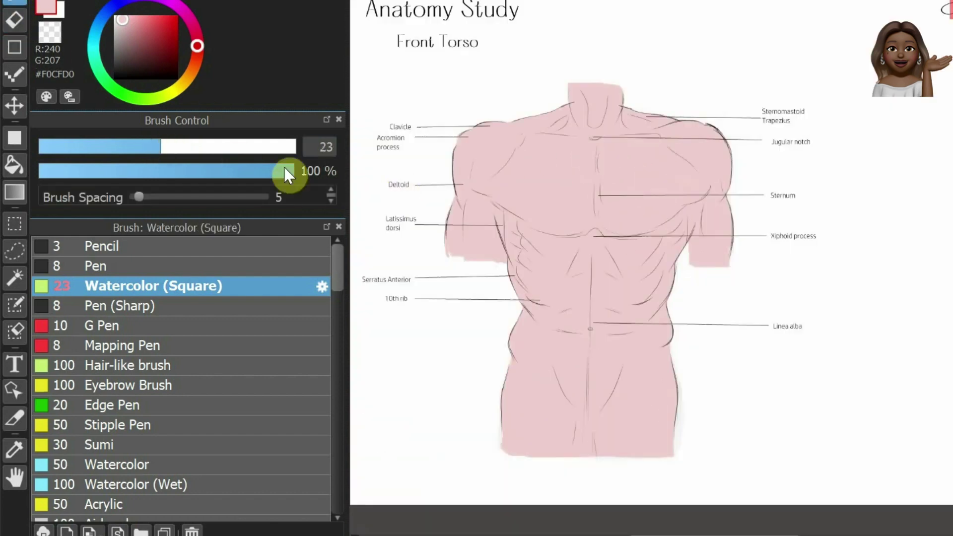
drag(277, 147, 296, 147)
scroll(623, 195, up, 5)
scroll(622, 194, down, 5)
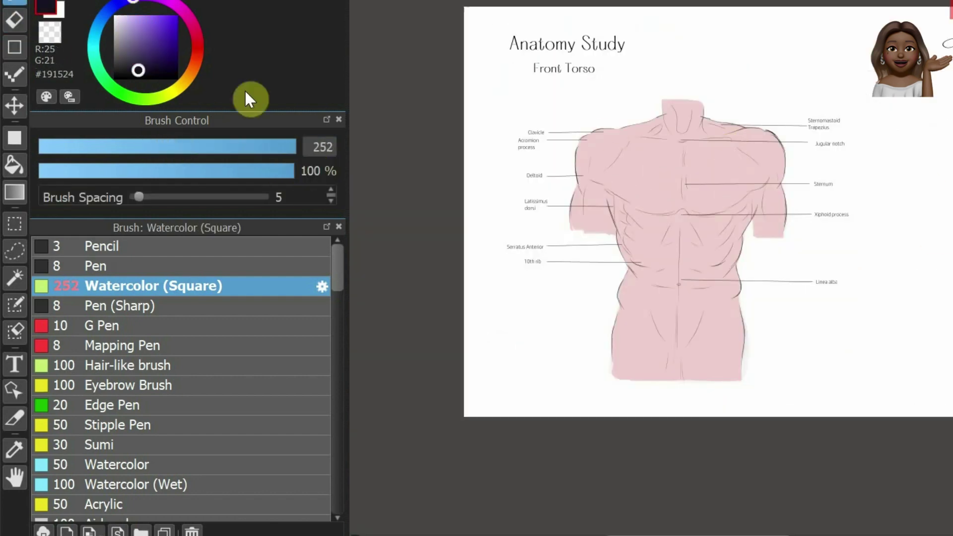
Draw a filled dark navy rectangle behind the torso, redoing the first attempt.
key(u)
scroll(563, 94, up, 1)
drag(557, 69, 880, 477)
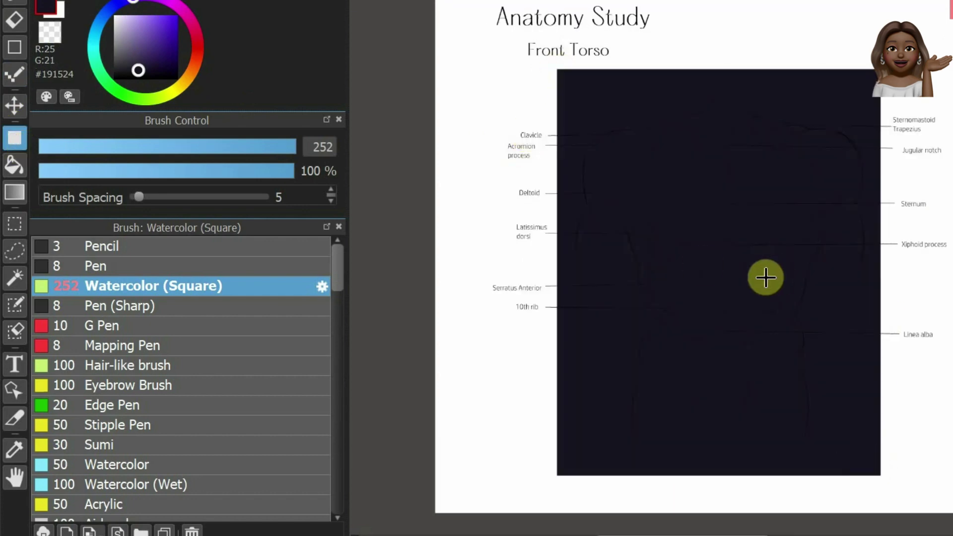
key(ctrl+z)
drag(558, 82, 879, 488)
Eyedrop the torso's pink and paint over the arm's ragged lower edge.
scroll(672, 278, up, 2)
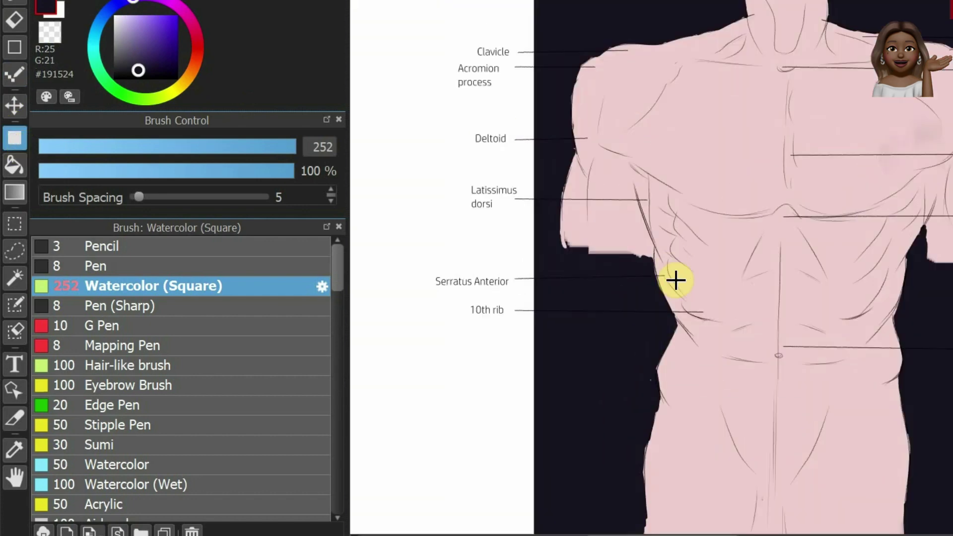
alt+click(742, 174)
scroll(857, 164, down, 1)
scroll(542, 219, up, 3)
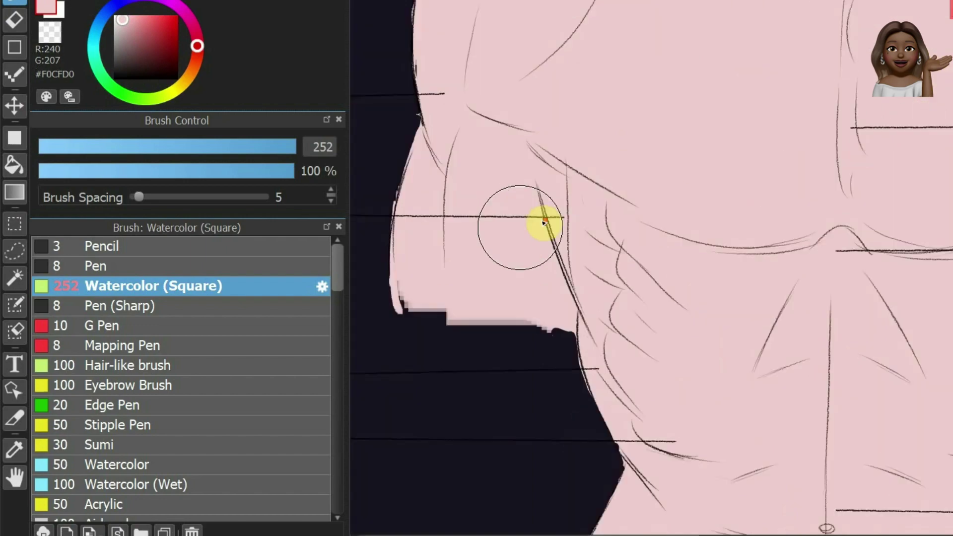
drag(542, 219, 400, 313)
scroll(682, 244, down, 3)
scroll(542, 326, up, 3)
scroll(616, 142, down, 2)
scroll(617, 143, up, 2)
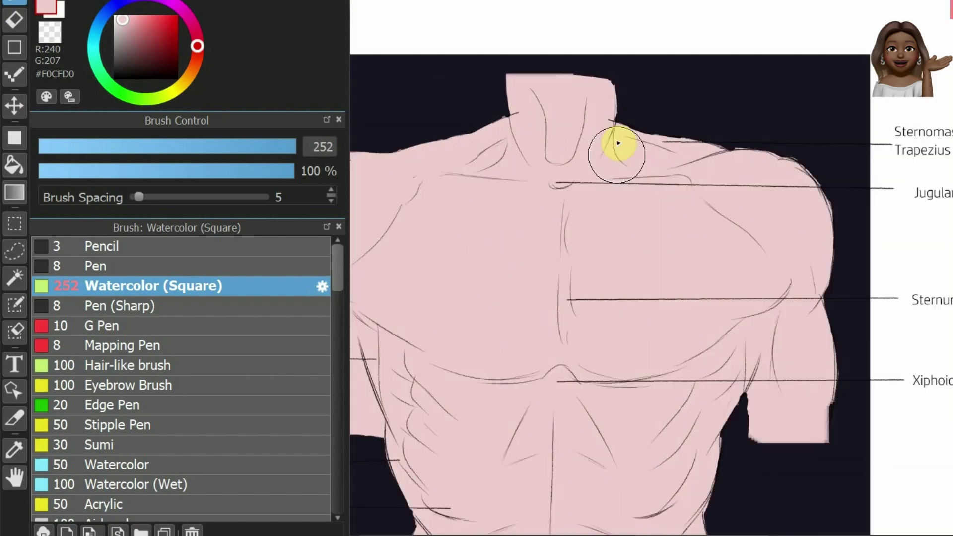
scroll(756, 171, up, 2)
scroll(781, 229, down, 3)
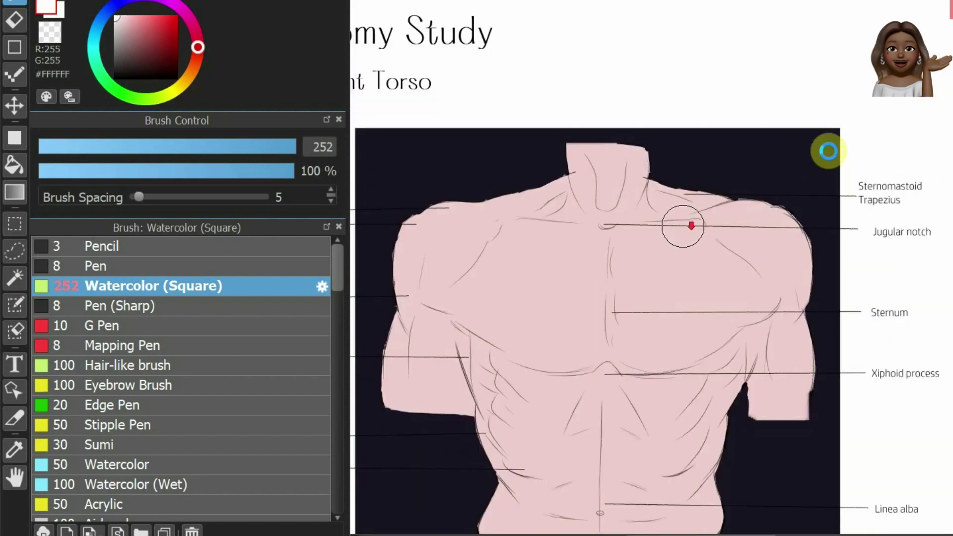
scroll(691, 225, up, 3)
scroll(871, 245, down, 3)
scroll(787, 230, up, 2)
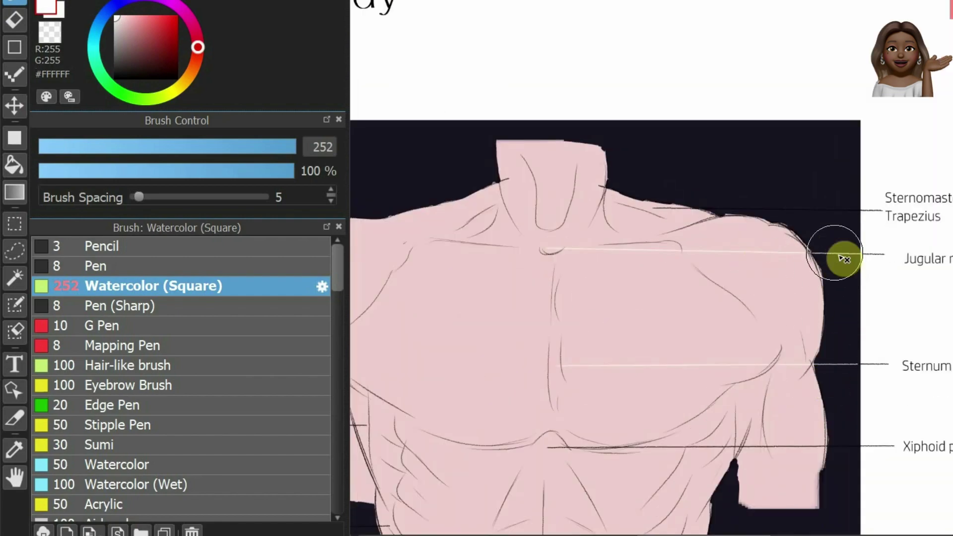
scroll(734, 228, down, 3)
scroll(829, 404, up, 2)
scroll(733, 368, up, 1)
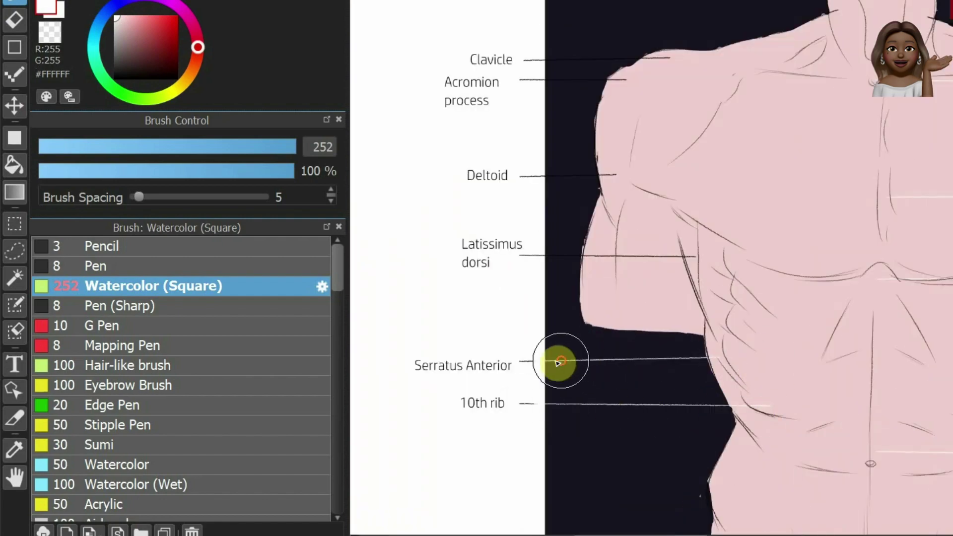
scroll(685, 53, up, 2)
scroll(764, 105, down, 3)
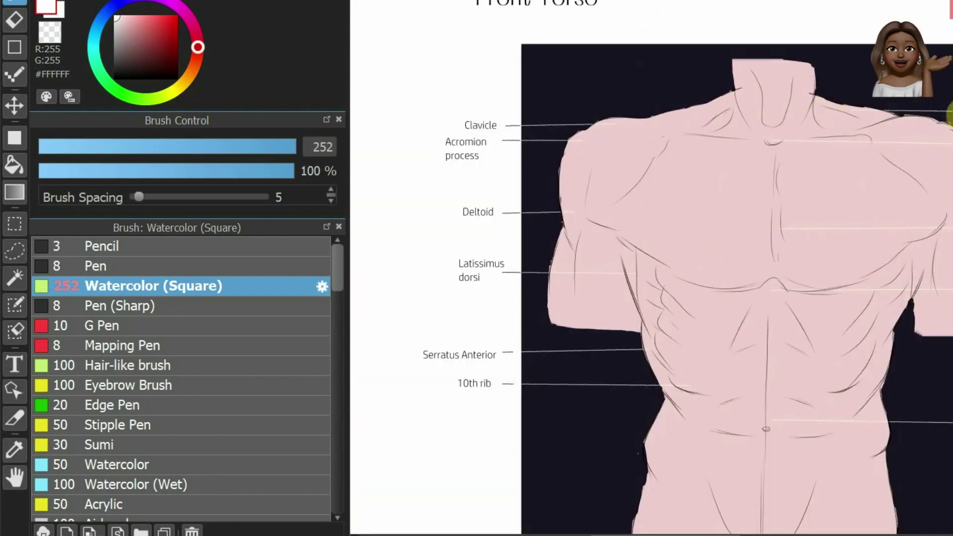
scroll(775, 246, down, 3)
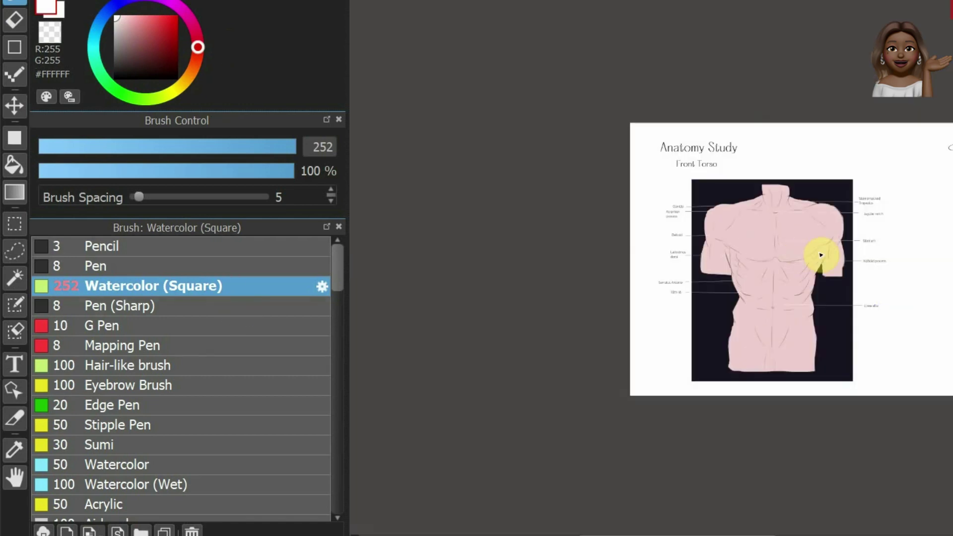
scroll(141, 406, down, 1)
Set the Oil Pastel to 38% opacity and size 81, and lay a soft mauve chest shadow.
scroll(141, 406, down, 4)
click(115, 444)
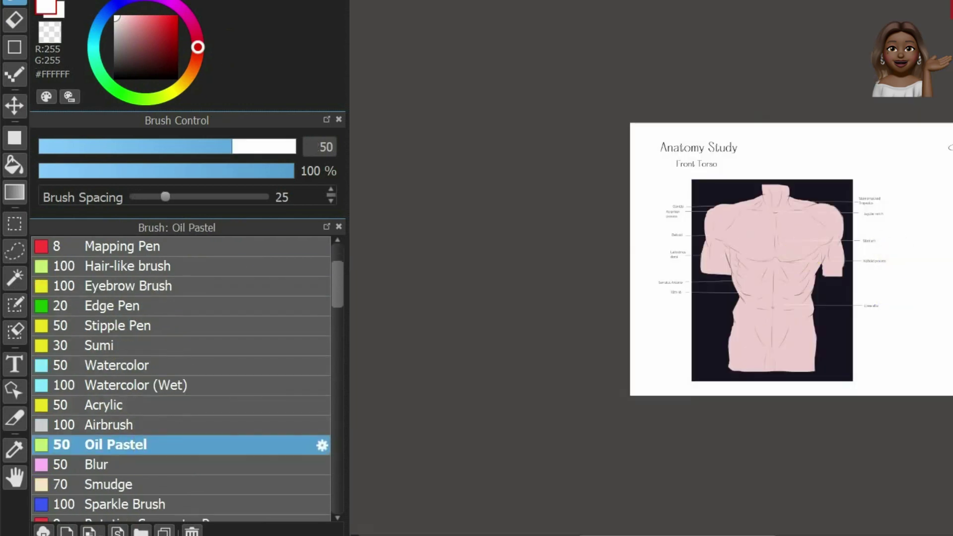
scroll(652, 208, up, 3)
drag(719, 233, 813, 189)
key(ctrl+z)
click(134, 171)
click(252, 147)
drag(704, 244, 794, 199)
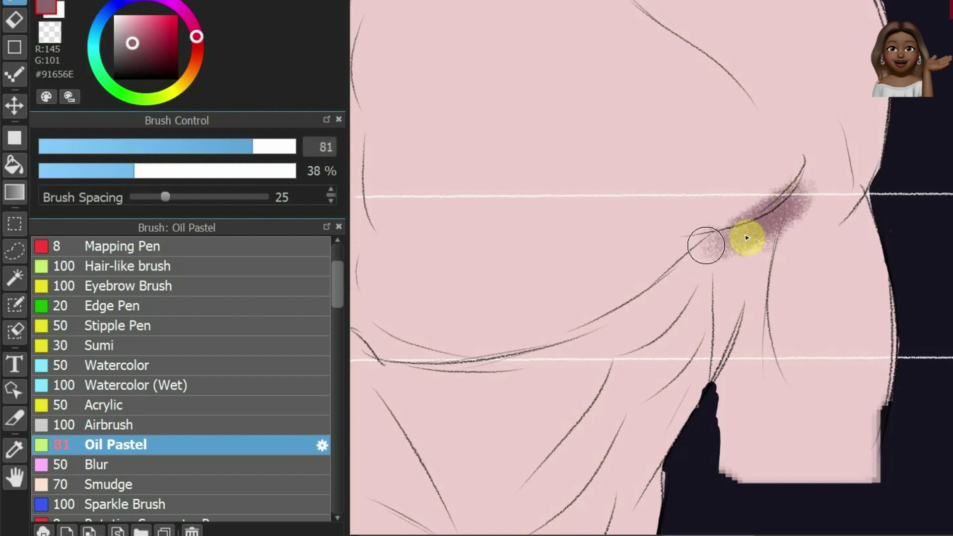
Shade the ribs, under the pectorals, flanks, lats and lower pectoral edge in mauve.
scroll(667, 233, down, 2)
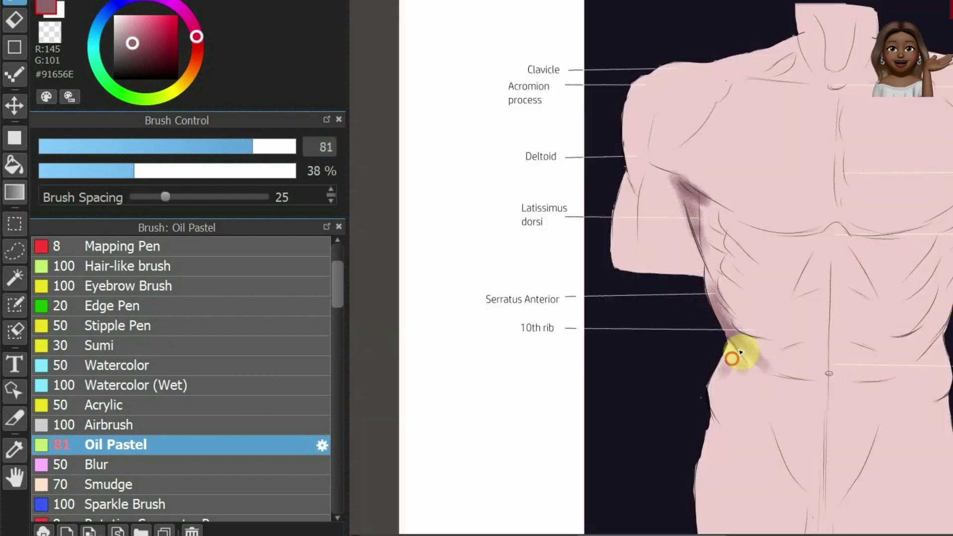
scroll(739, 352, down, 3)
scroll(714, 230, up, 3)
drag(671, 140, 818, 145)
scroll(819, 144, down, 3)
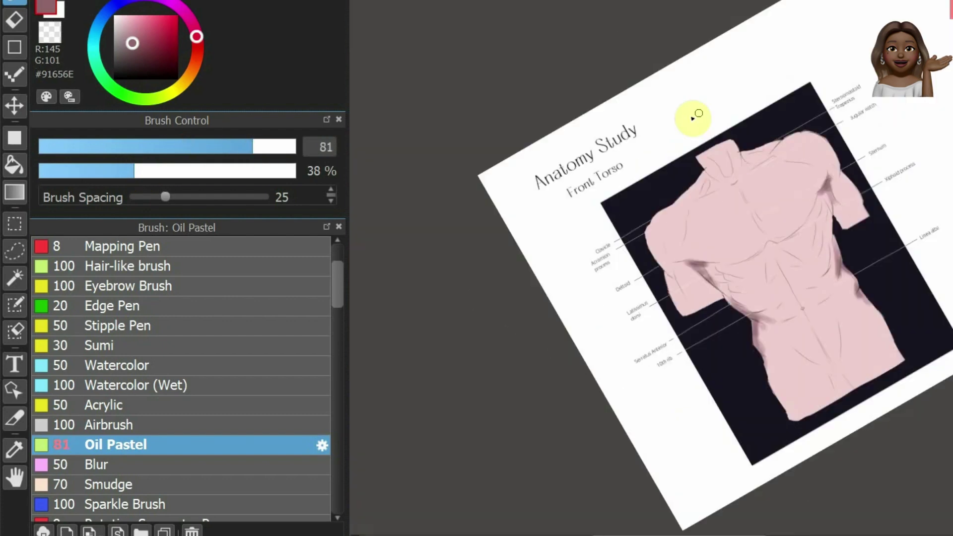
scroll(679, 258, up, 3)
scroll(666, 255, up, 2)
scroll(581, 208, down, 2)
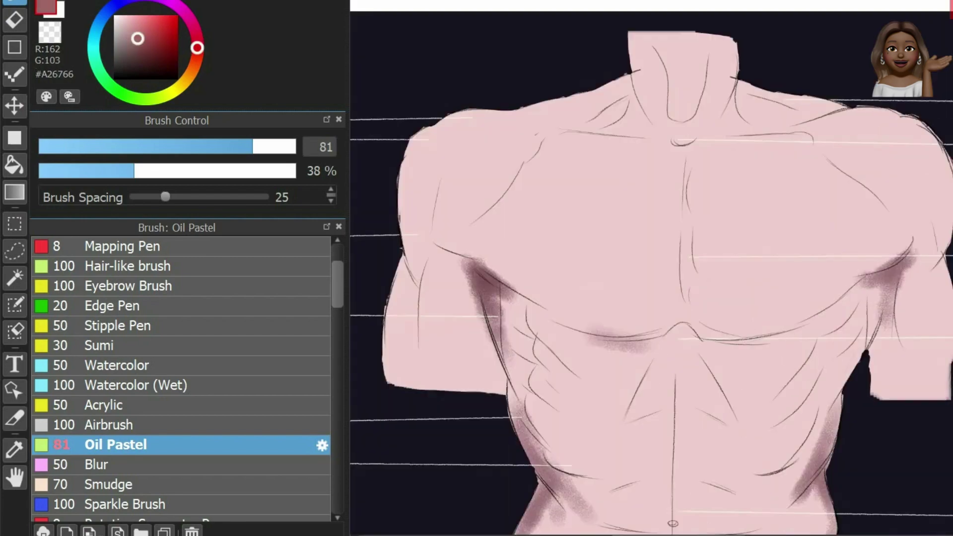
scroll(591, 408, up, 2)
drag(545, 407, 591, 409)
scroll(622, 215, down, 3)
scroll(623, 215, up, 3)
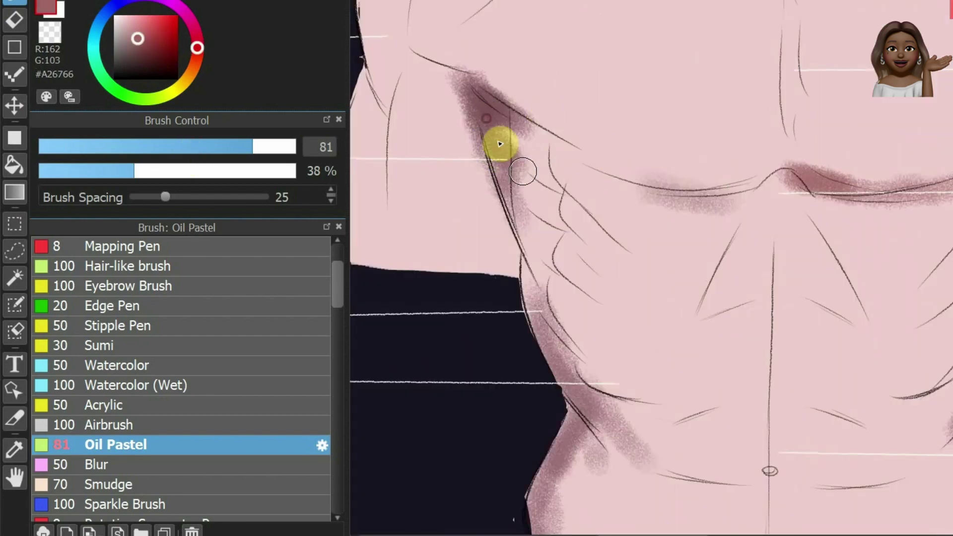
mouse_move(500, 143)
mouse_down()
mouse_move(587, 213)
mouse_move(579, 255)
mouse_move(608, 368)
mouse_up()
scroll(575, 154, down, 3)
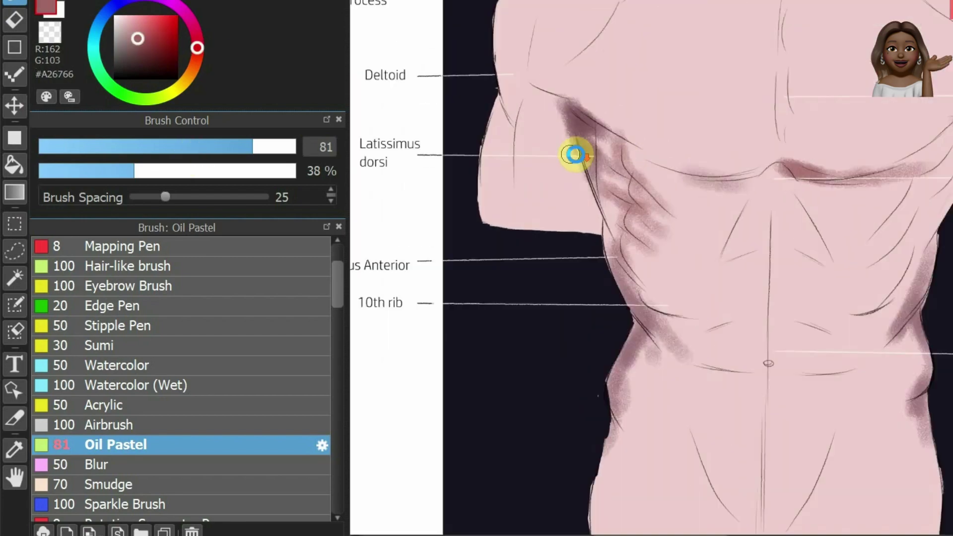
mouse_move(574, 155)
mouse_down()
mouse_move(585, 138)
mouse_move(570, 79)
mouse_move(659, 153)
mouse_move(744, 164)
mouse_move(570, 85)
mouse_move(564, 95)
mouse_up()
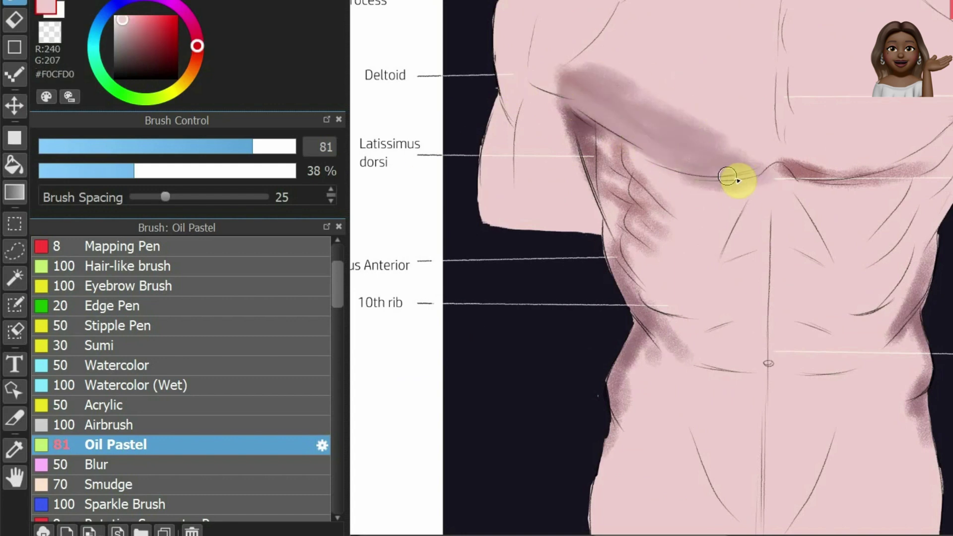
Blend the shading at the torso's lower right with a lighter mauve.
scroll(727, 176, down, 2)
scroll(750, 238, down, 1)
scroll(647, 239, up, 3)
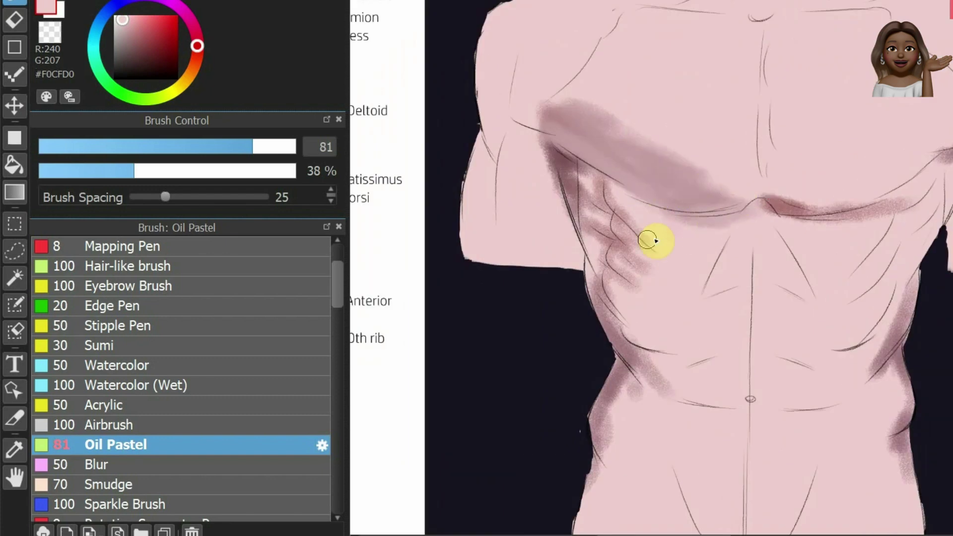
alt+click(655, 240)
drag(793, 344, 943, 411)
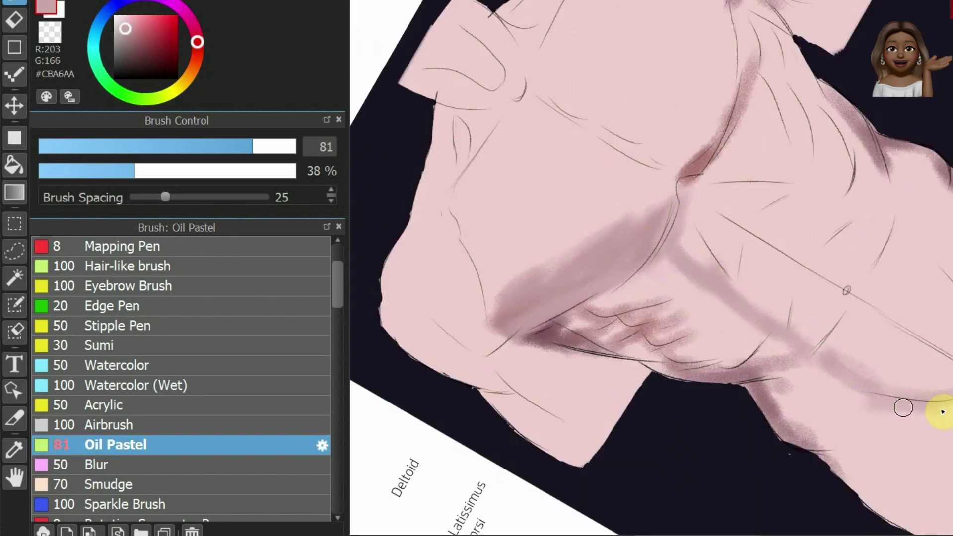
scroll(774, 157, down, 2)
scroll(796, 194, up, 2)
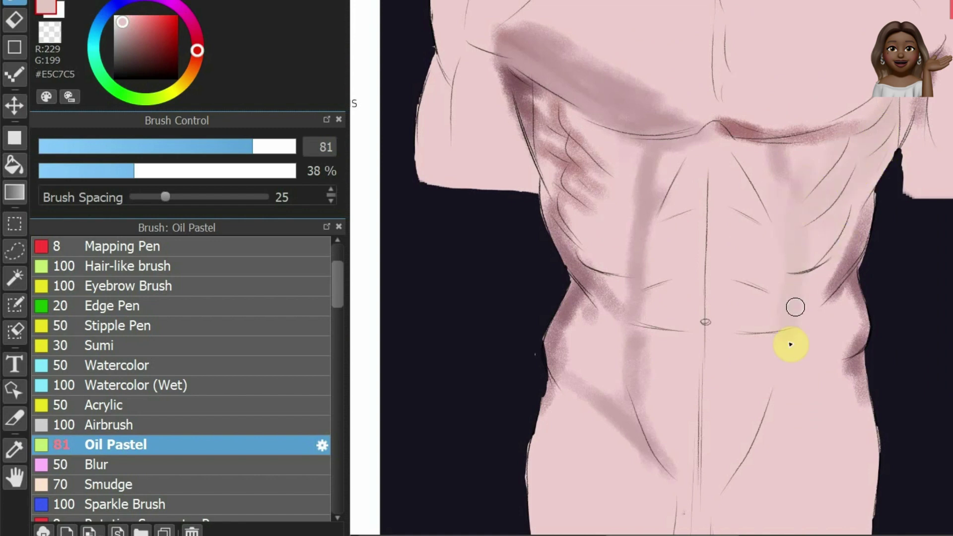
scroll(592, 218, up, 2)
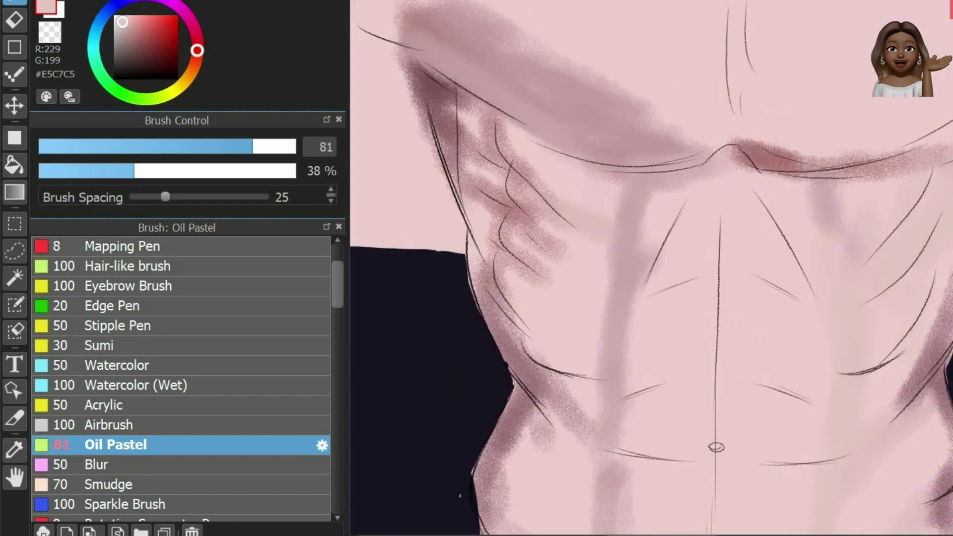
scroll(623, 199, down, 2)
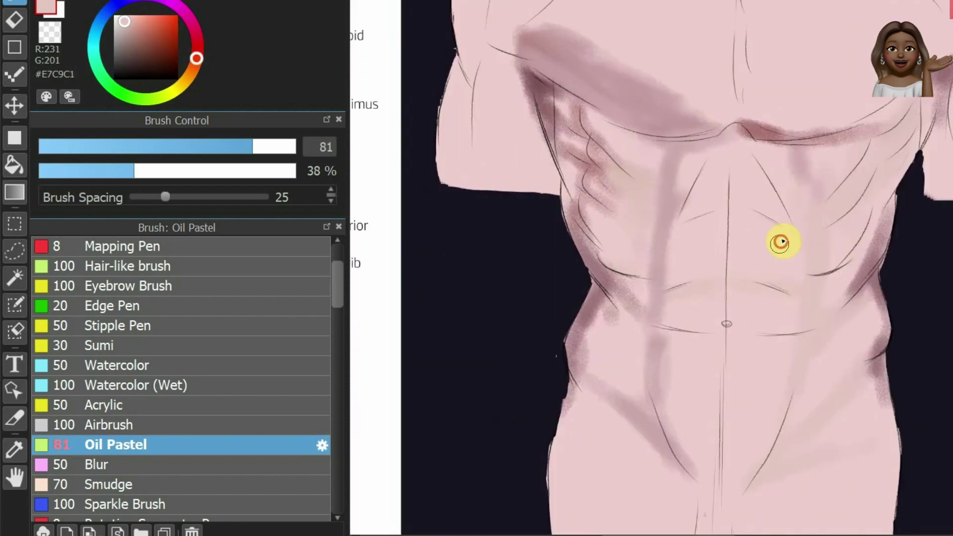
Shade the collarbone and the left shoulder and deltoid edge with a darker mauve.
alt+click(736, 126)
scroll(840, 131, down, 2)
scroll(717, 110, up, 2)
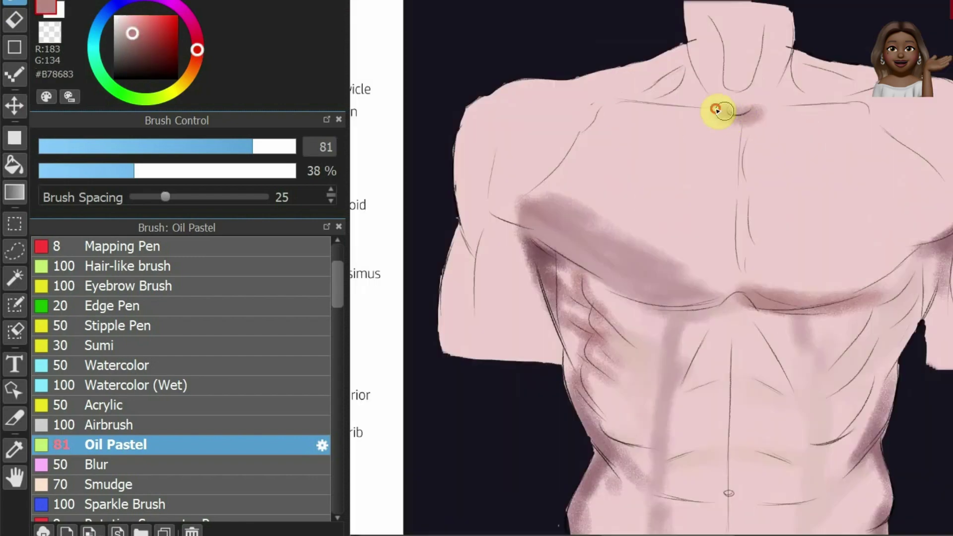
drag(655, 117, 691, 102)
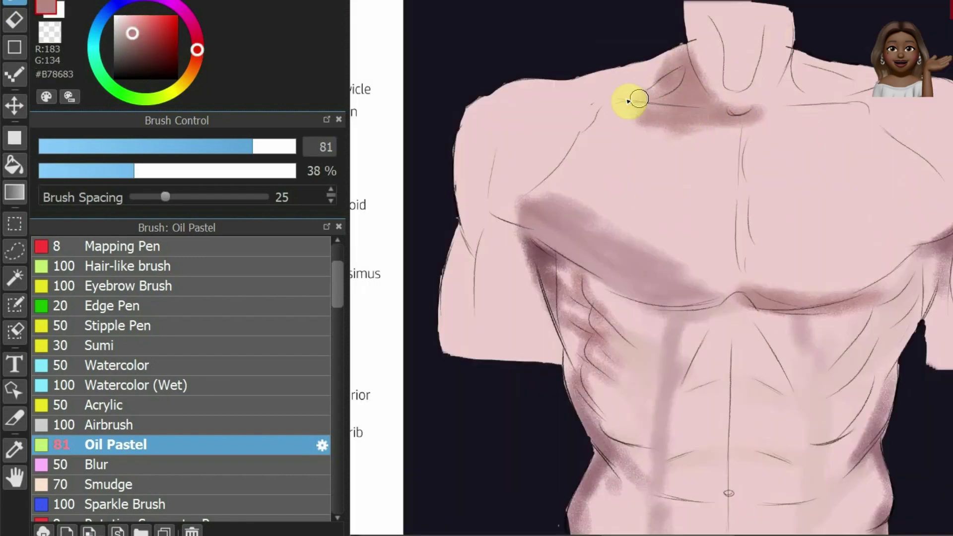
scroll(694, 99, up, 1)
scroll(537, 239, down, 3)
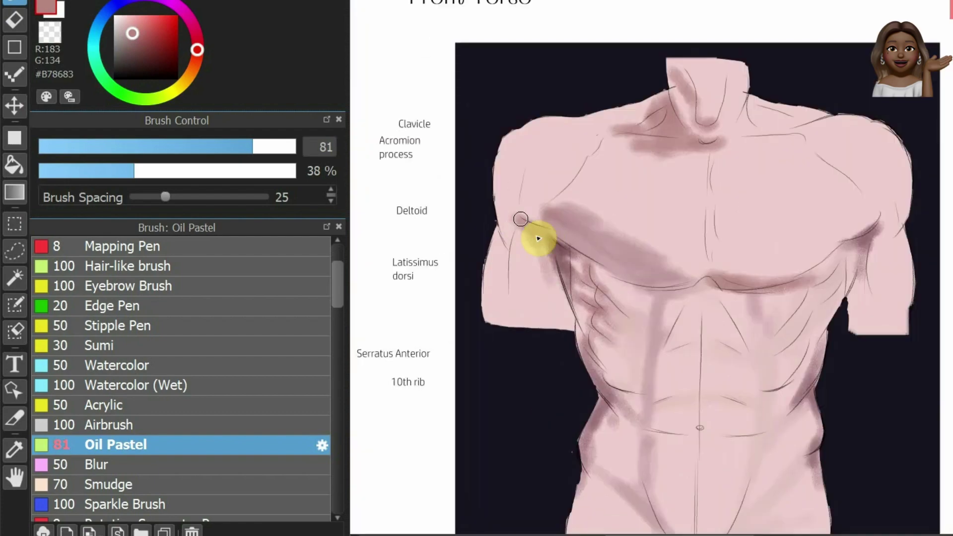
mouse_move(510, 232)
mouse_down()
mouse_move(504, 144)
mouse_move(492, 287)
mouse_up()
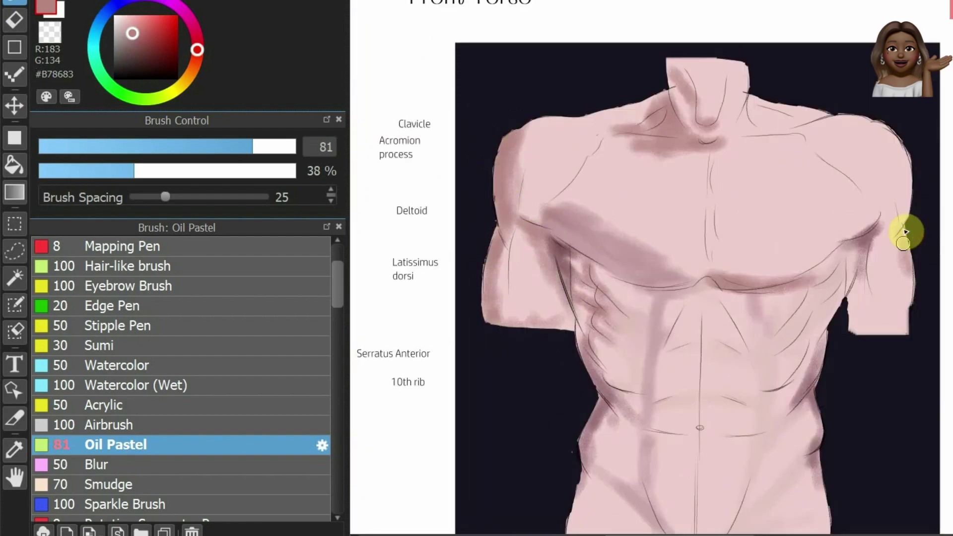
drag(504, 140, 765, 95)
Fit the page in view, sample the light pink skin, and darken the right abdomen edge.
key(ctrl+0)
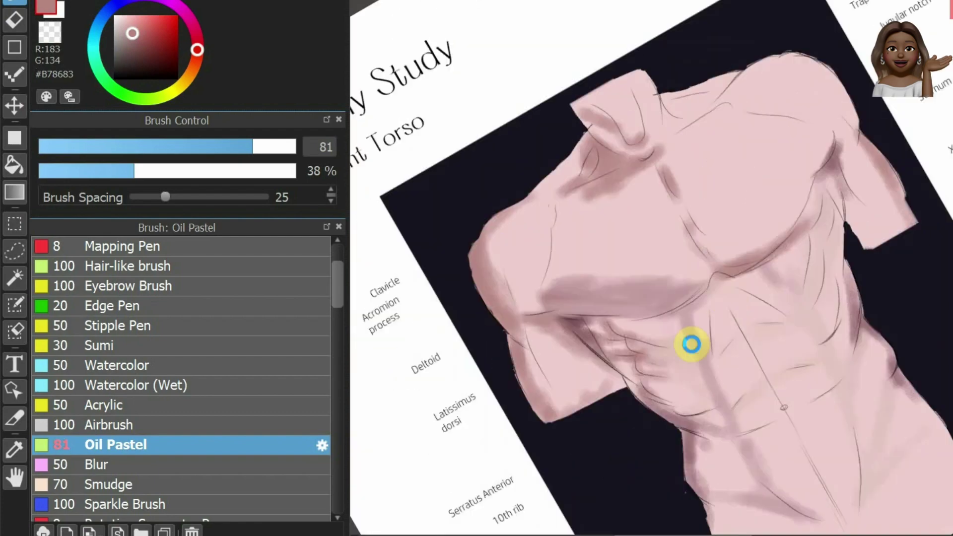
scroll(691, 340, up, 1)
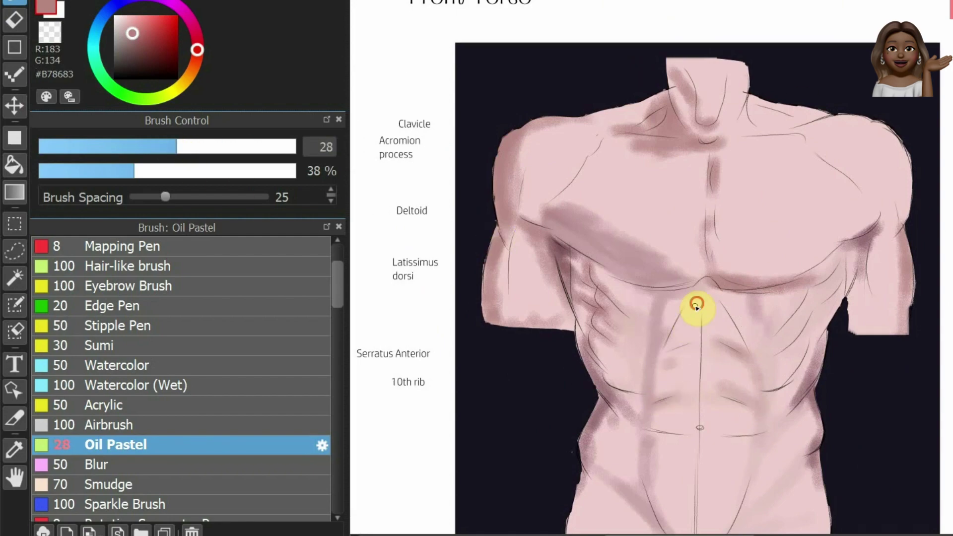
key(ctrl+0)
scroll(839, 320, up, 3)
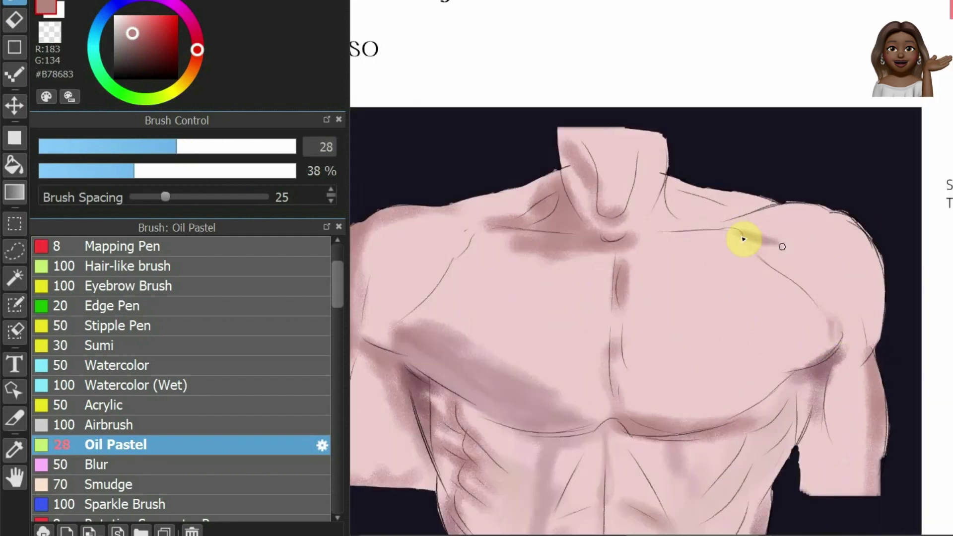
key(ctrl+0)
scroll(662, 241, up, 3)
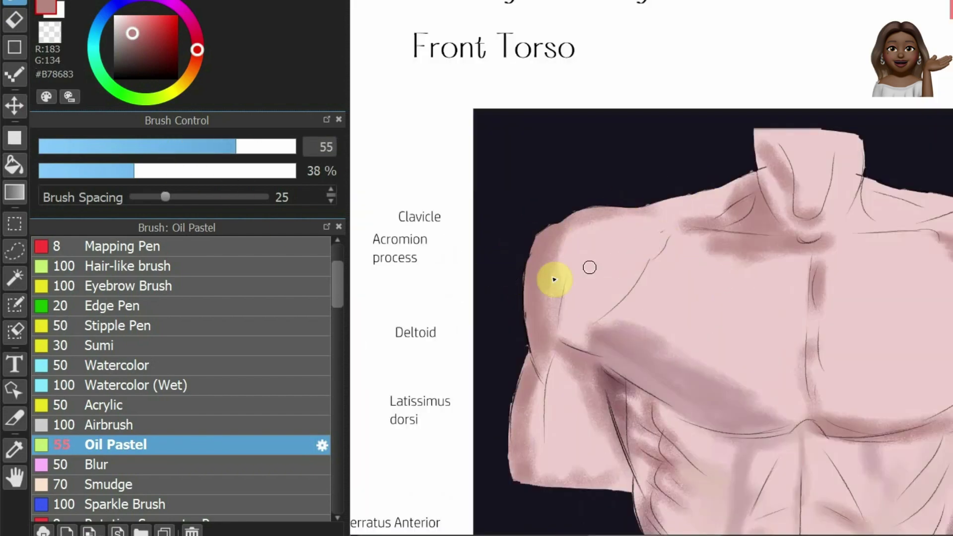
alt+click(575, 336)
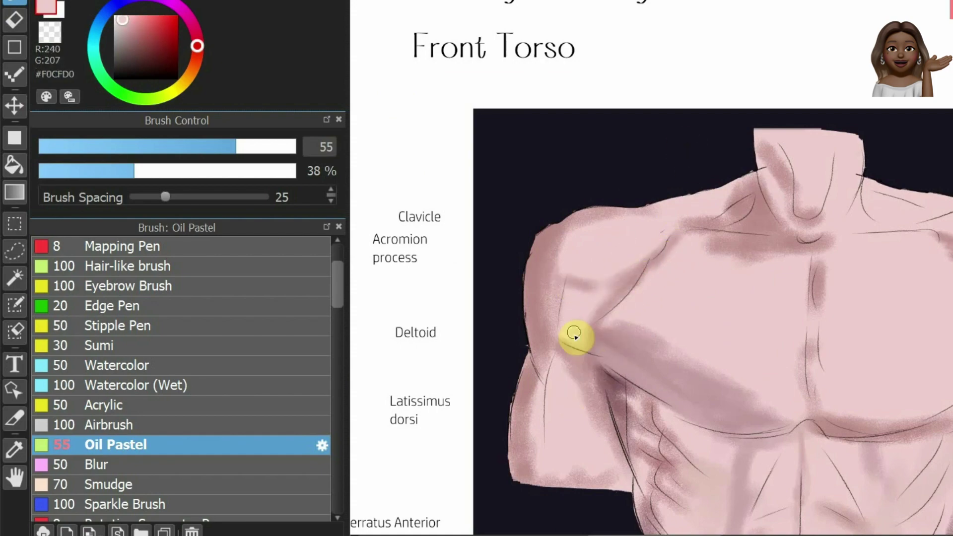
key(ctrl+0)
scroll(515, 304, up, 2)
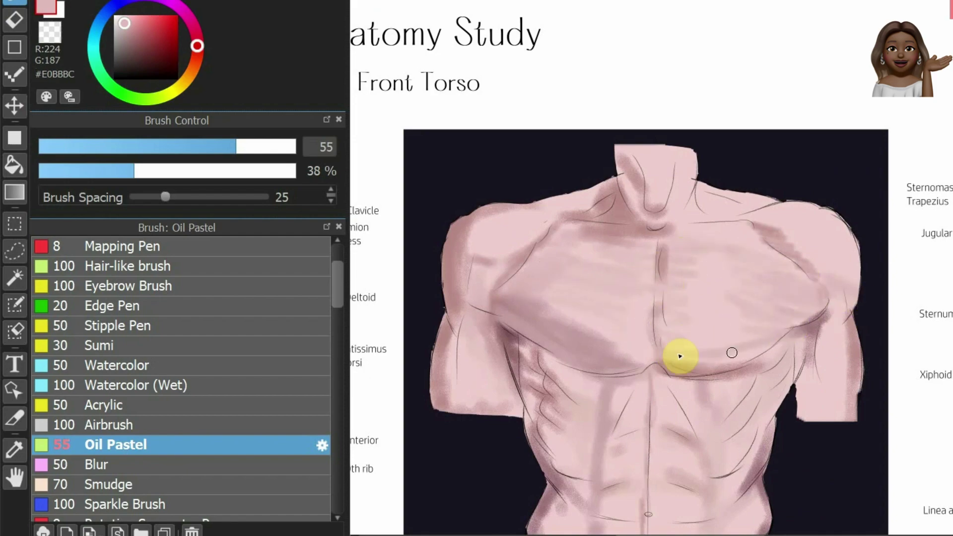
scroll(740, 207, up, 1)
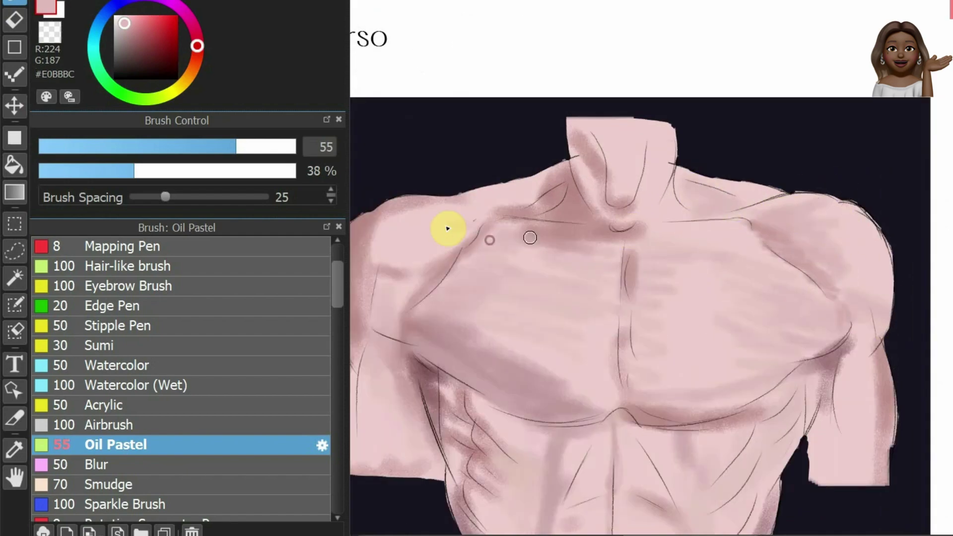
key(ctrl+0)
scroll(634, 206, up, 2)
scroll(695, 210, up, 1)
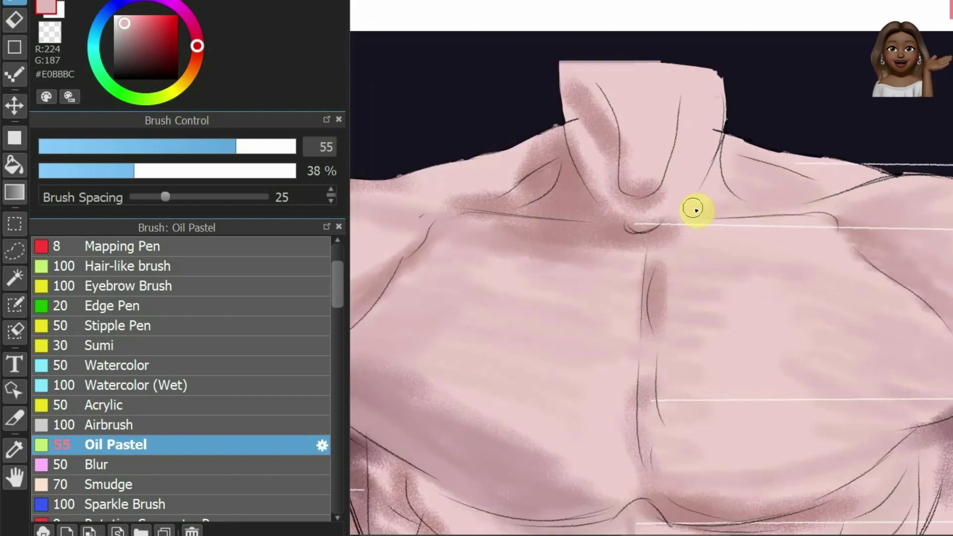
key(ctrl+0)
scroll(644, 462, up, 1)
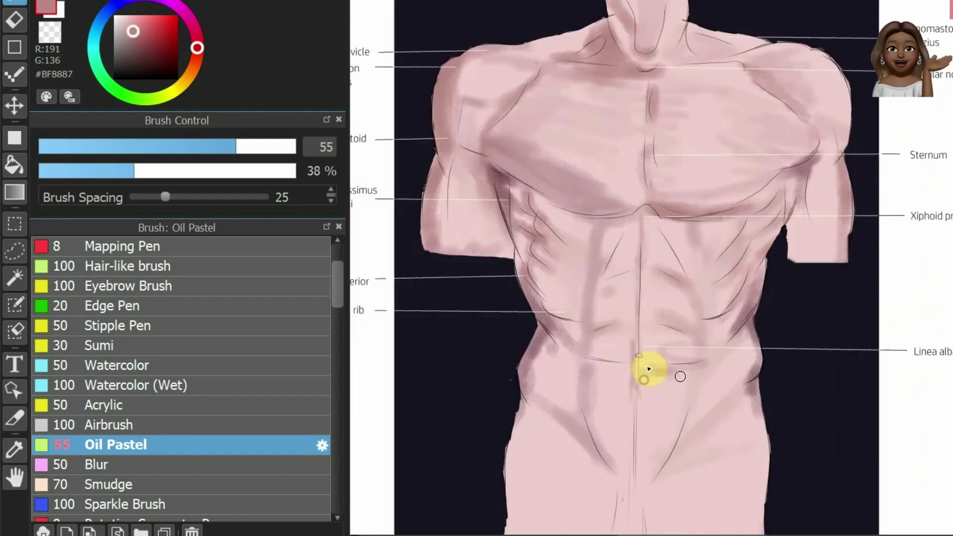
drag(734, 396, 746, 355)
scroll(561, 206, up, 4)
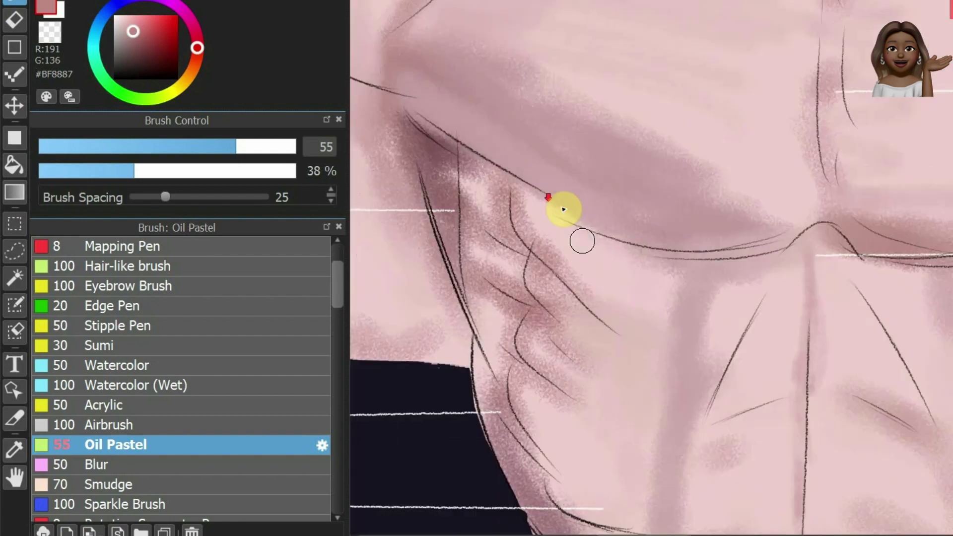
Paint pale pink Oil Pastel shading across the neck, shoulder and chest.
alt+click(689, 288)
scroll(661, 409, down, 4)
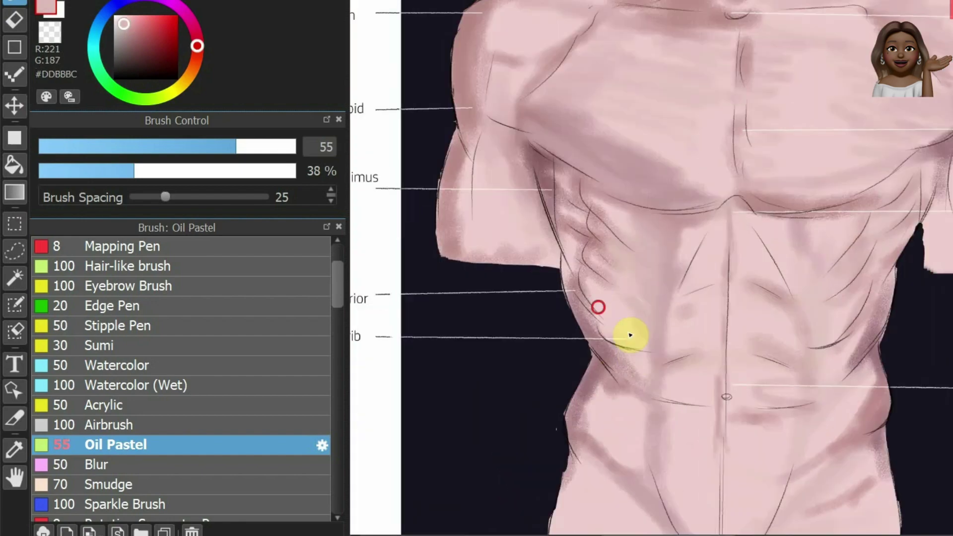
alt+click(589, 276)
mouse_move(616, 270)
mouse_down()
mouse_move(600, 154)
mouse_move(618, 248)
mouse_move(564, 372)
mouse_move(482, 218)
mouse_move(504, 103)
mouse_move(502, 299)
mouse_up()
drag(693, 192, 747, 147)
scroll(746, 148, down, 5)
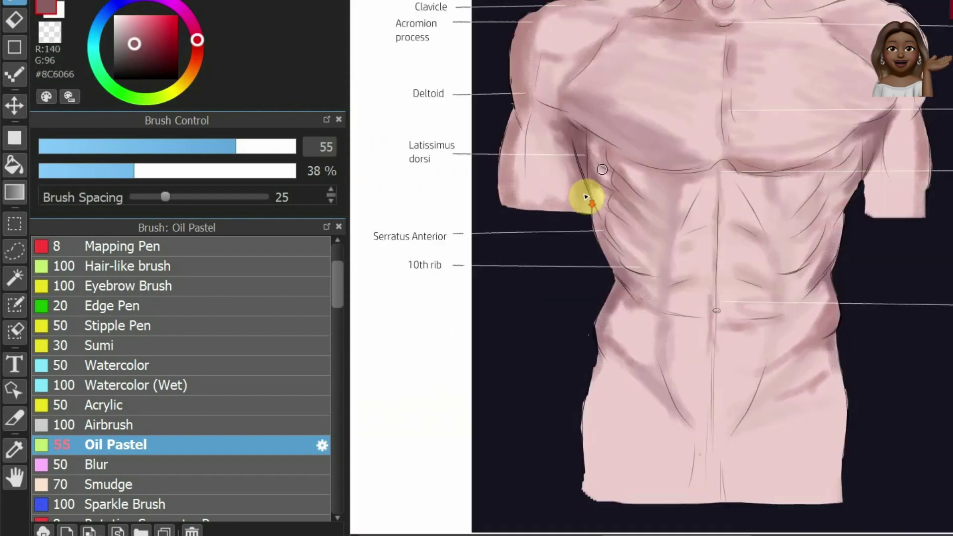
scroll(788, 320, down, 2)
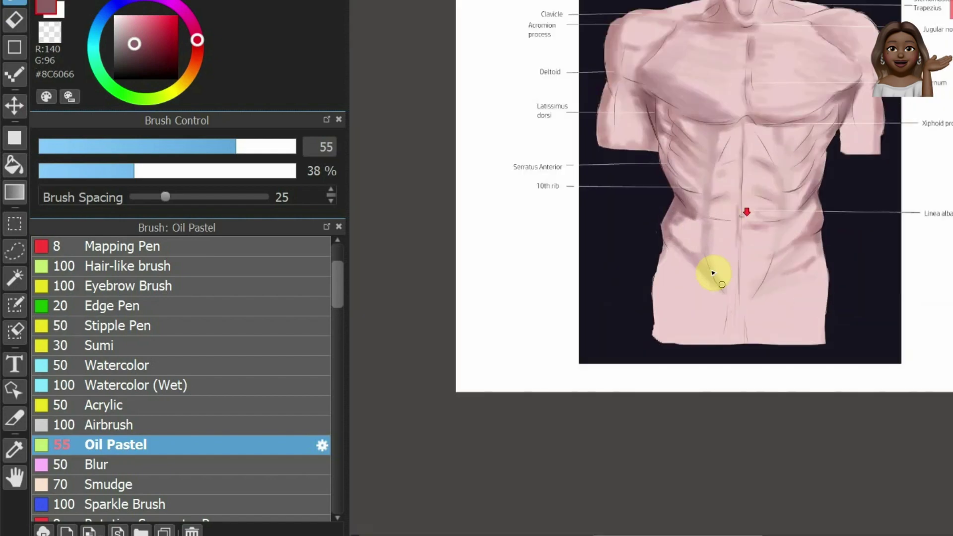
scroll(712, 270, up, 5)
Smooth the armpit and lower deltoid shading with the Blur brush.
click(96, 463)
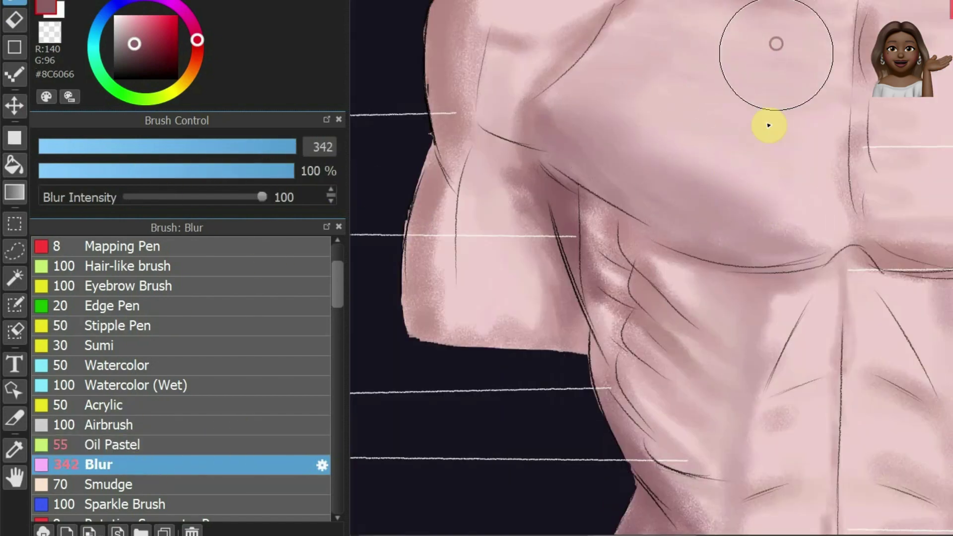
scroll(794, 134, down, 3)
mouse_move(632, 98)
mouse_down()
mouse_move(548, 229)
mouse_move(627, 191)
mouse_up()
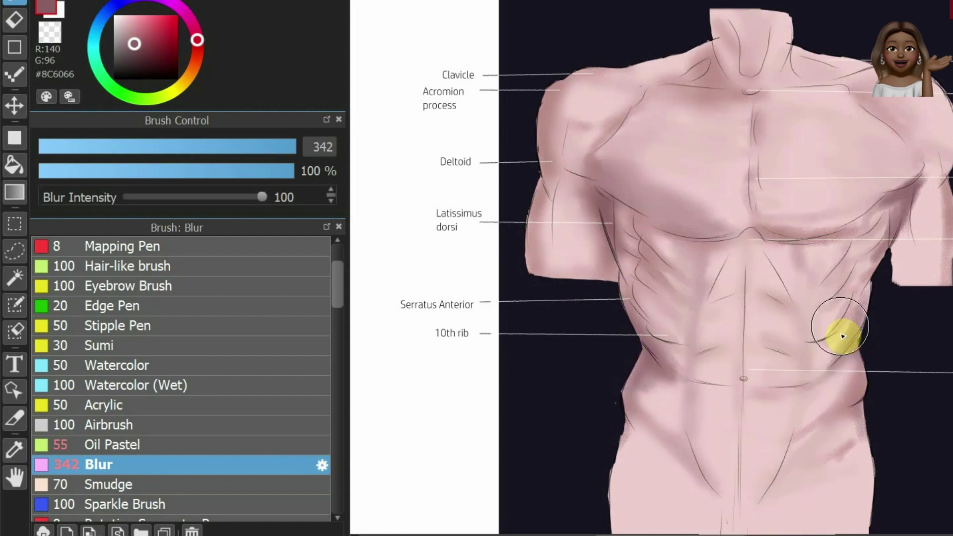
scroll(777, 231, down, 3)
scroll(778, 230, down, 2)
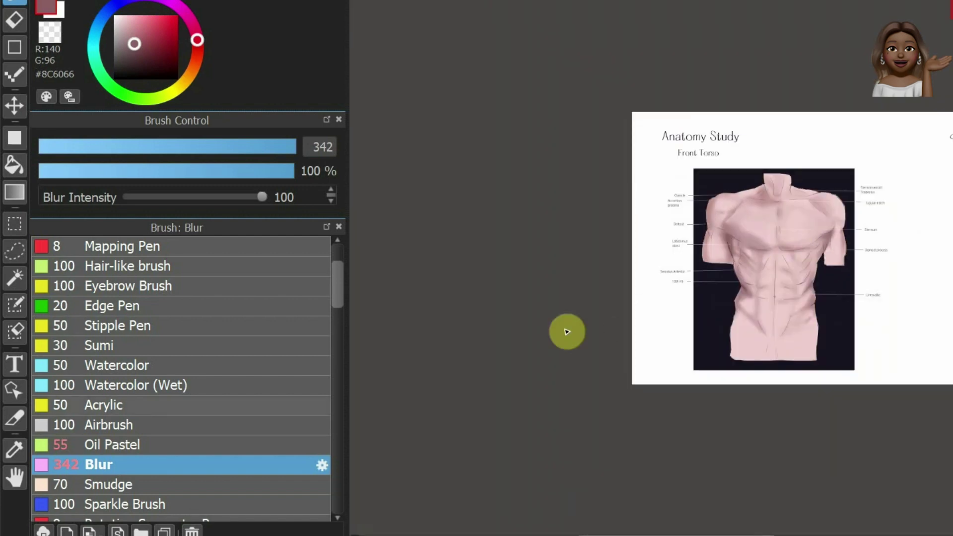
click(107, 405)
scroll(787, 276, up, 5)
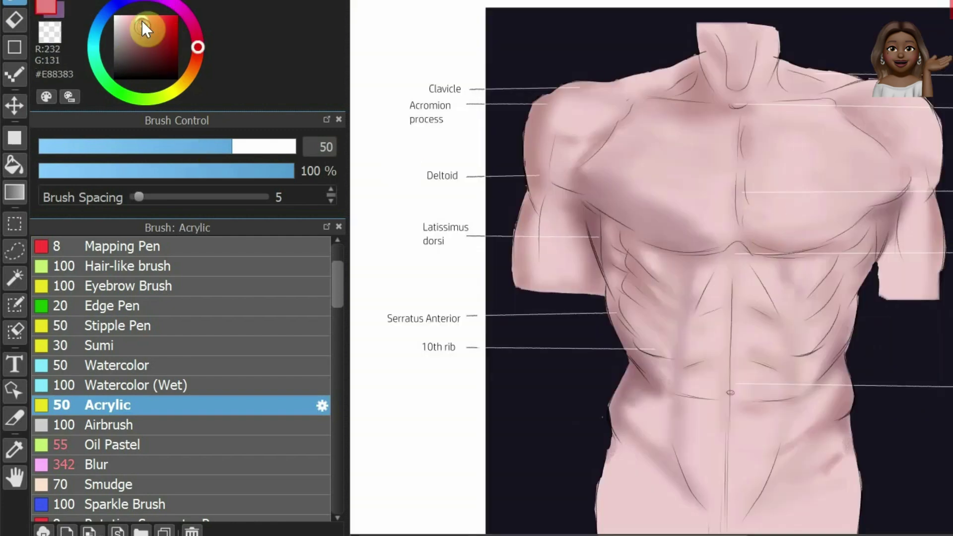
Lay a top-to-bottom gradient down the torso's midline and set the brush size to 1000.
scroll(737, 366, down, 3)
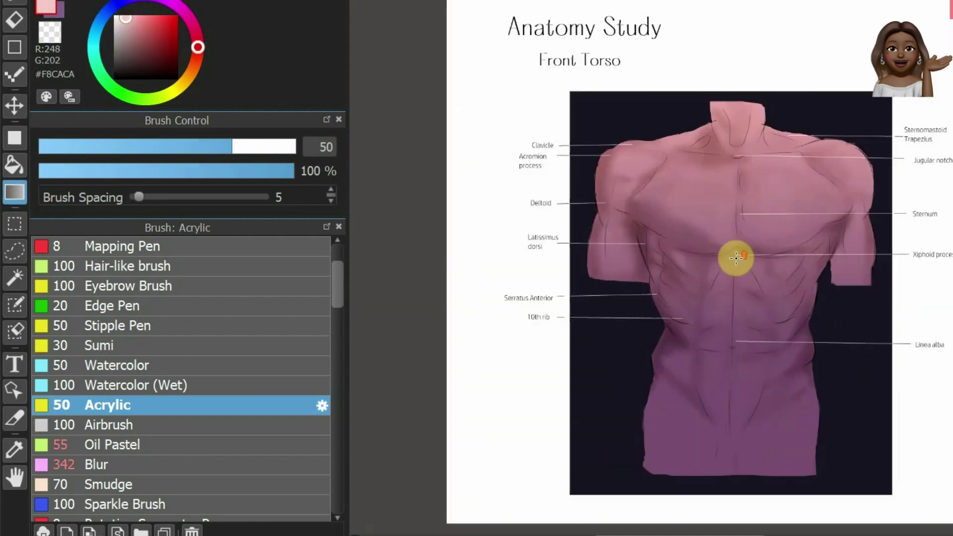
scroll(736, 255, down, 1)
drag(725, 103, 730, 345)
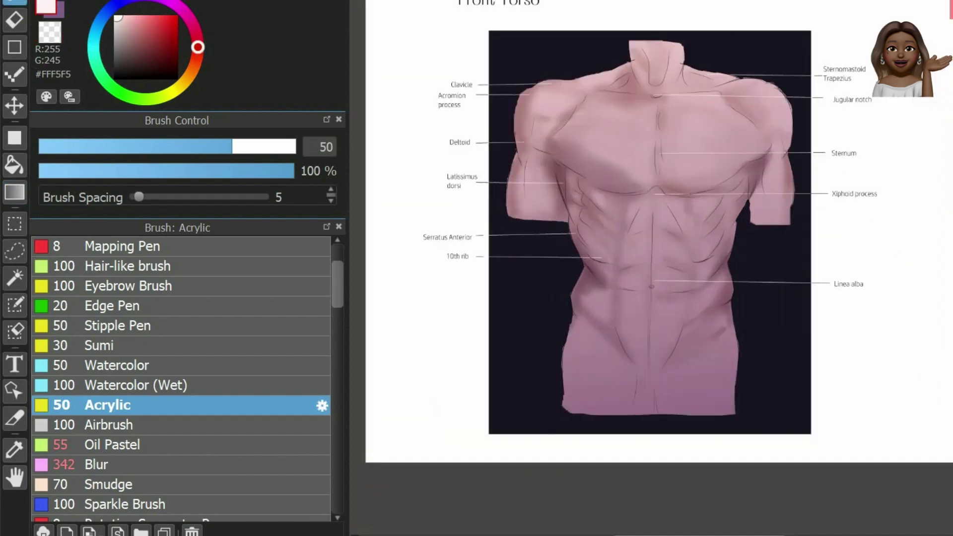
mouse_move(181, 149)
mouse_down()
mouse_move(298, 147)
mouse_move(130, 171)
mouse_up()
Airbrush a faint purple tone at 9% opacity across the abdomen.
click(102, 425)
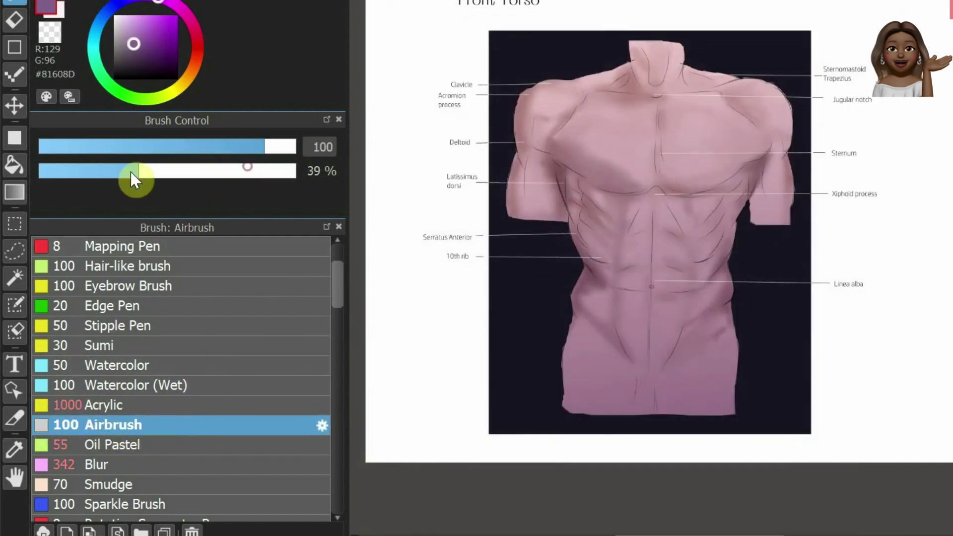
drag(516, 392, 602, 354)
drag(129, 170, 59, 171)
key(ctrl+z)
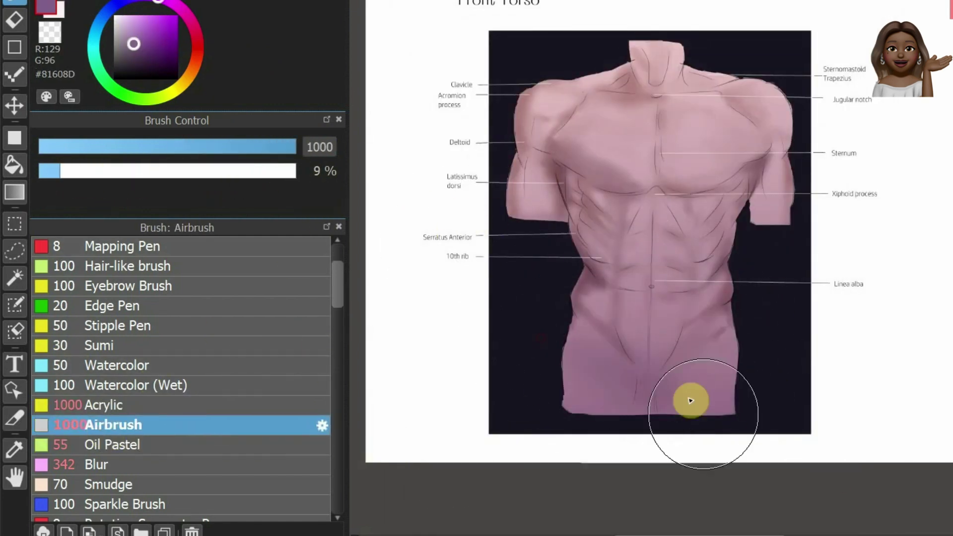
drag(779, 242, 553, 257)
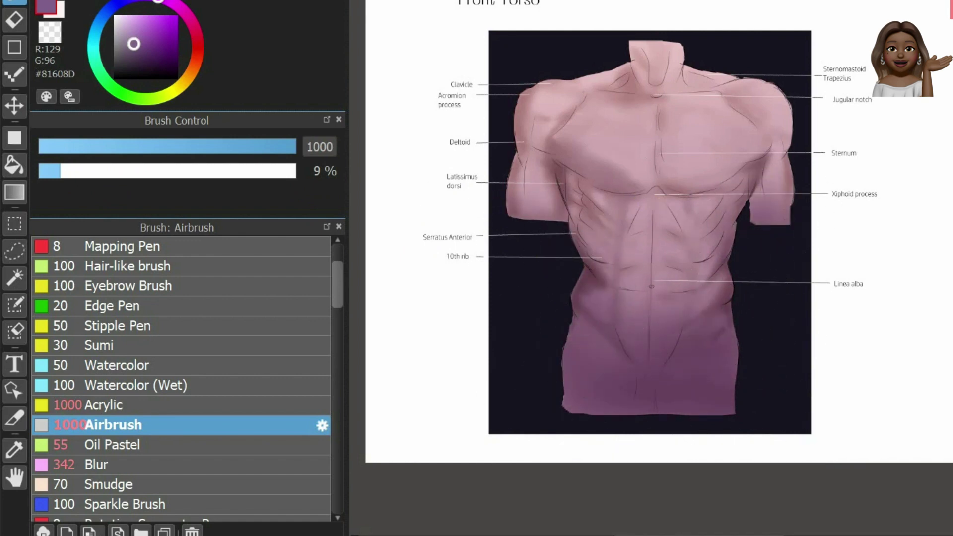
Airbrush pink #CFA7B0 at size 211 and 46% opacity over chest, neck and shoulders.
scroll(631, 156, up, 3)
alt+click(632, 155)
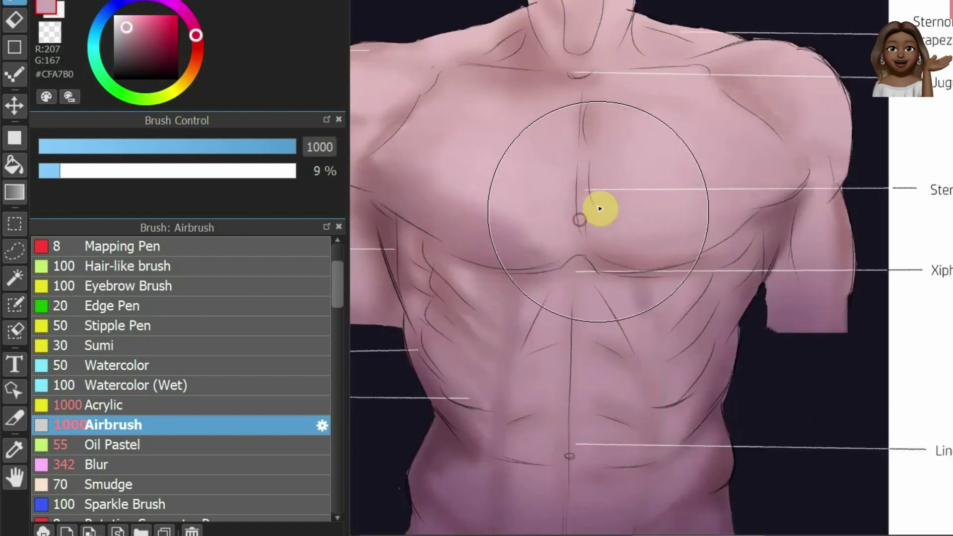
drag(600, 206, 597, 228)
mouse_move(293, 147)
mouse_down()
mouse_move(253, 148)
mouse_move(297, 147)
mouse_up()
drag(59, 170, 156, 171)
scroll(659, 245, down, 3)
scroll(584, 117, up, 2)
drag(584, 117, 625, 184)
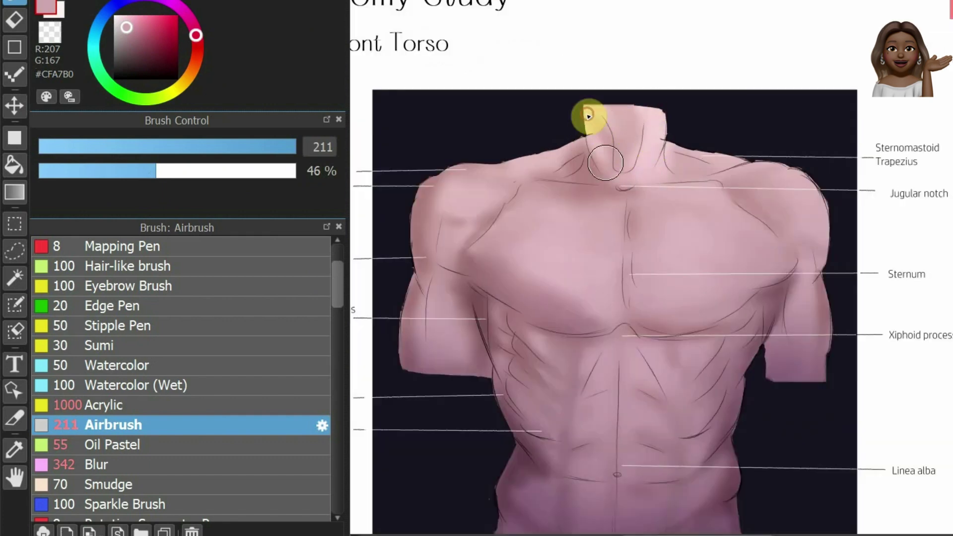
drag(754, 179, 464, 181)
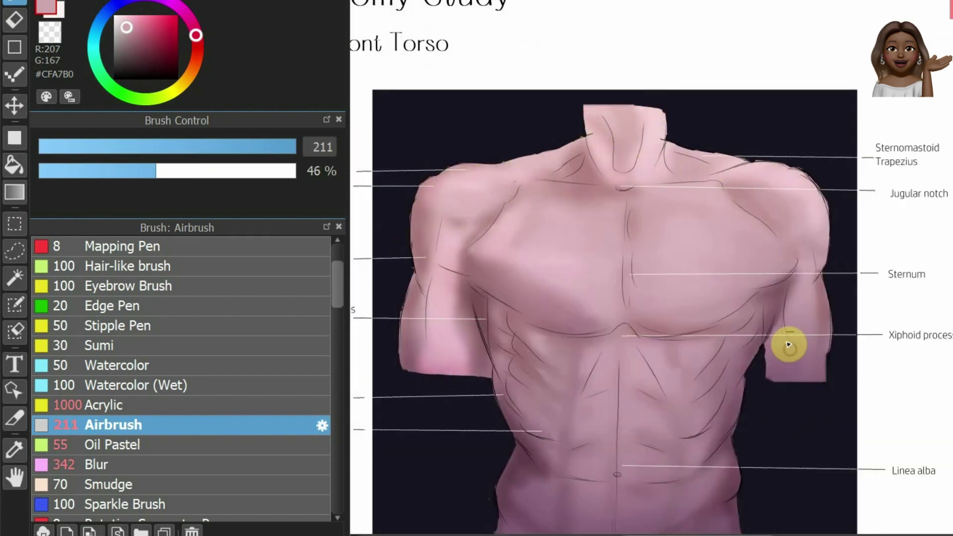
Resize the airbrush to a medium size and pick light pink #F28EA4 for highlights.
scroll(637, 343, down, 3)
scroll(637, 343, up, 3)
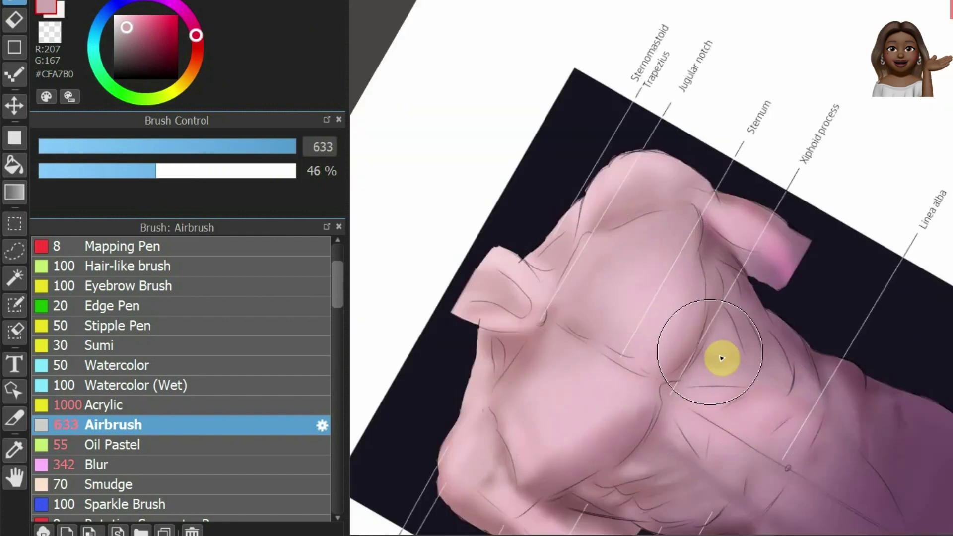
scroll(718, 361, down, 3)
scroll(567, 204, up, 4)
scroll(653, 155, up, 2)
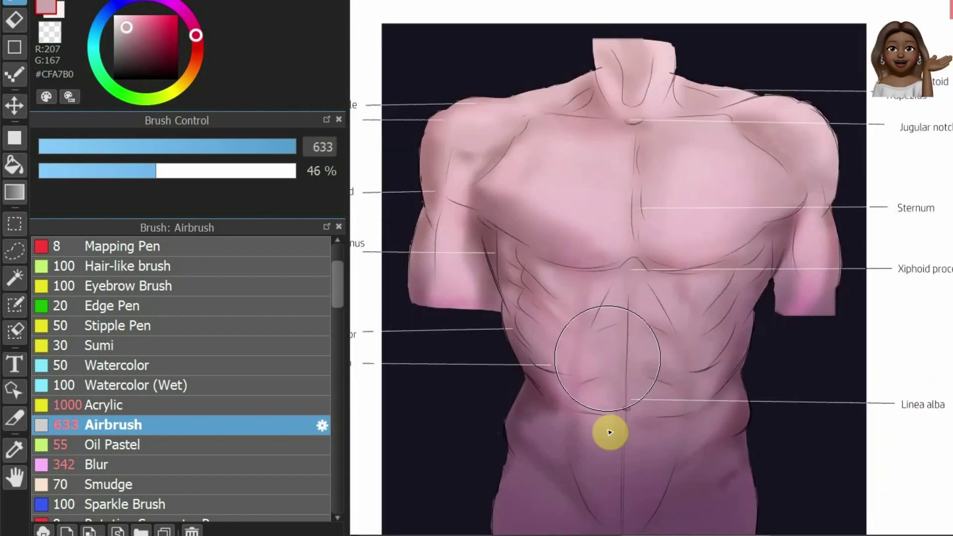
scroll(544, 308, down, 3)
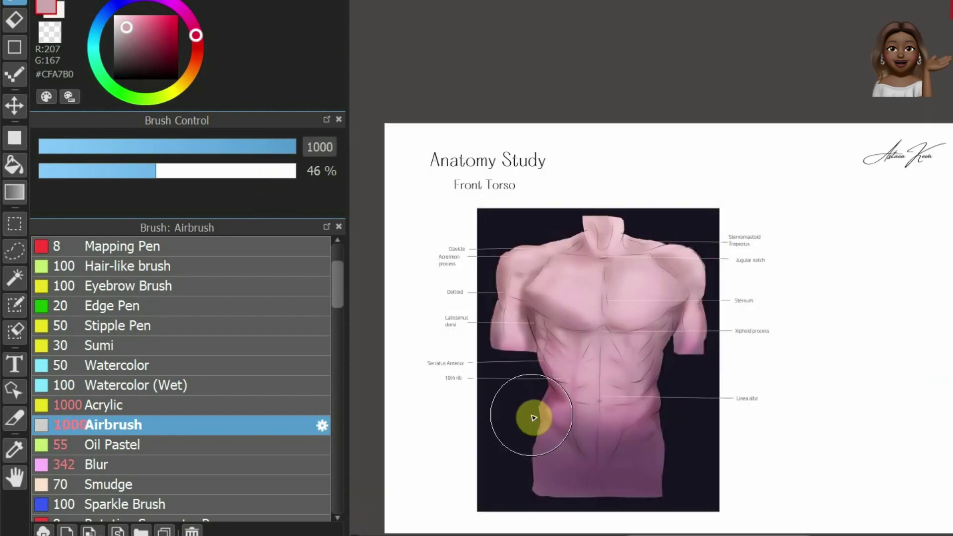
scroll(532, 415, up, 3)
click(187, 150)
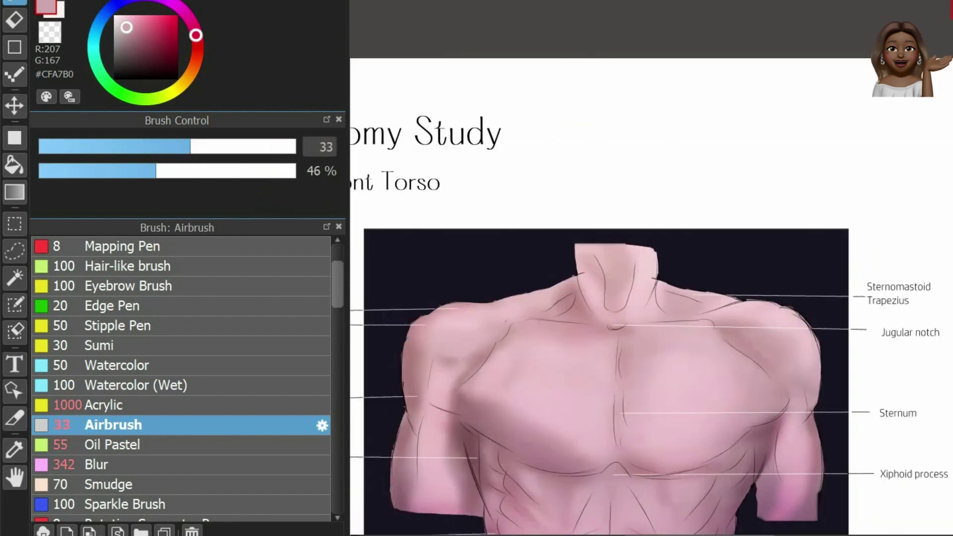
drag(211, 157, 296, 149)
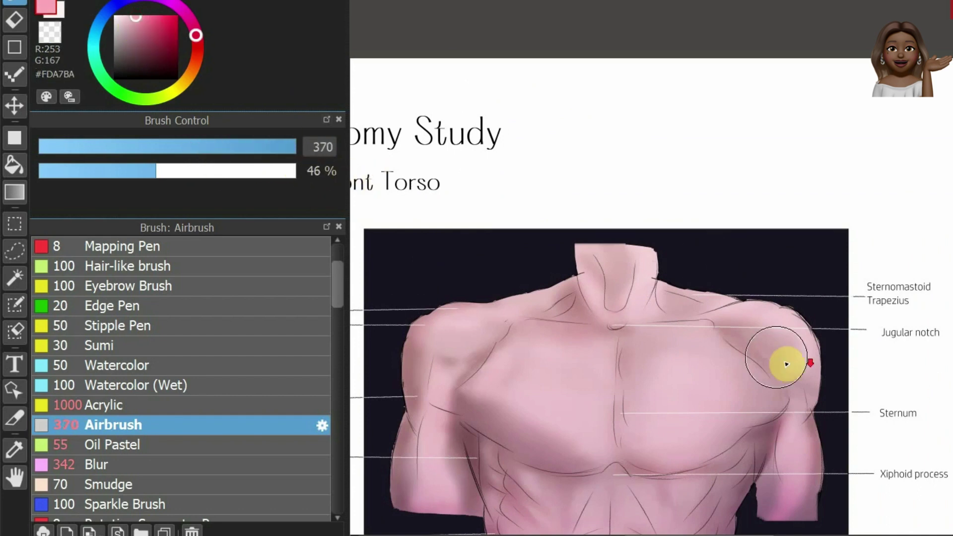
scroll(723, 361, up, 1)
scroll(814, 240, down, 2)
scroll(521, 230, up, 3)
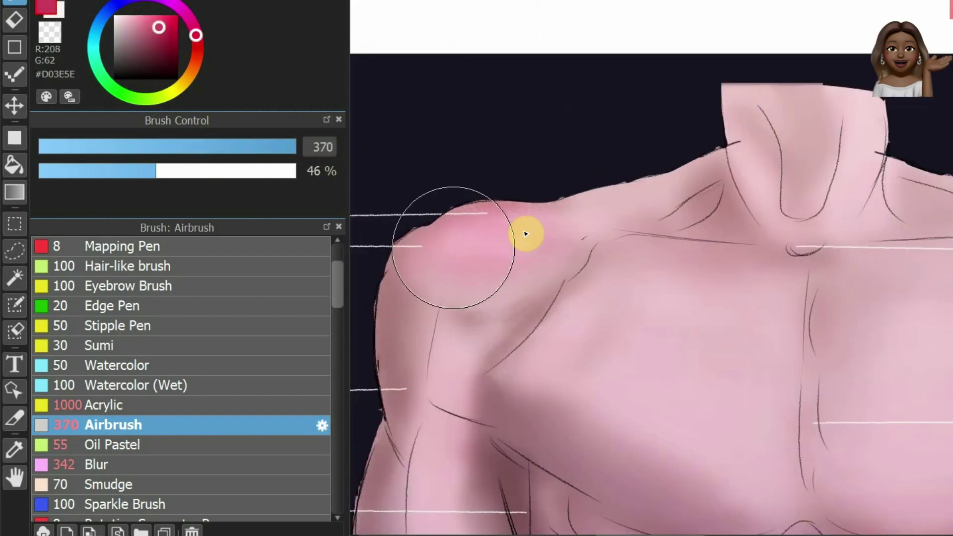
scroll(532, 212, down, 2)
click(126, 29)
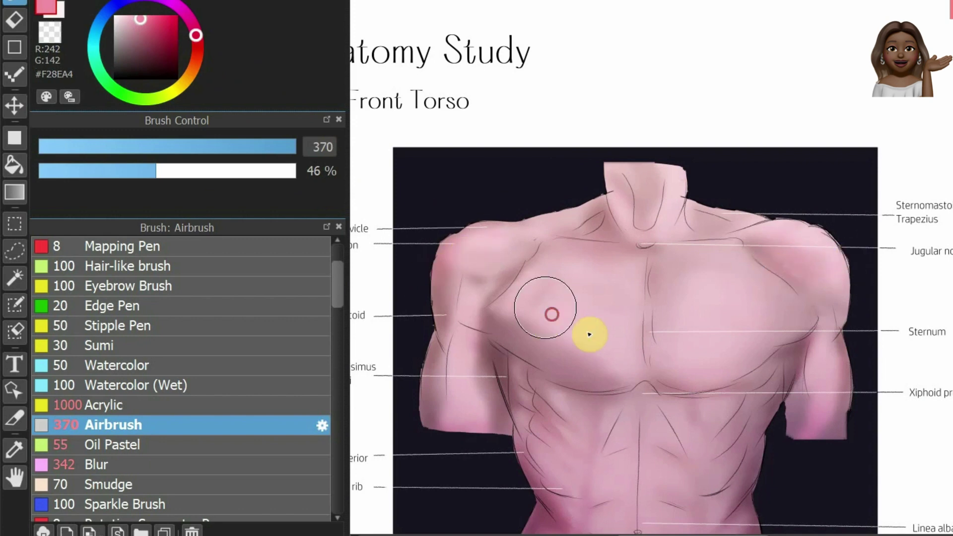
scroll(585, 329, down, 2)
Swap to light blue #E6F6FD, mirror and rotate the view to check, then reset it.
key(x)
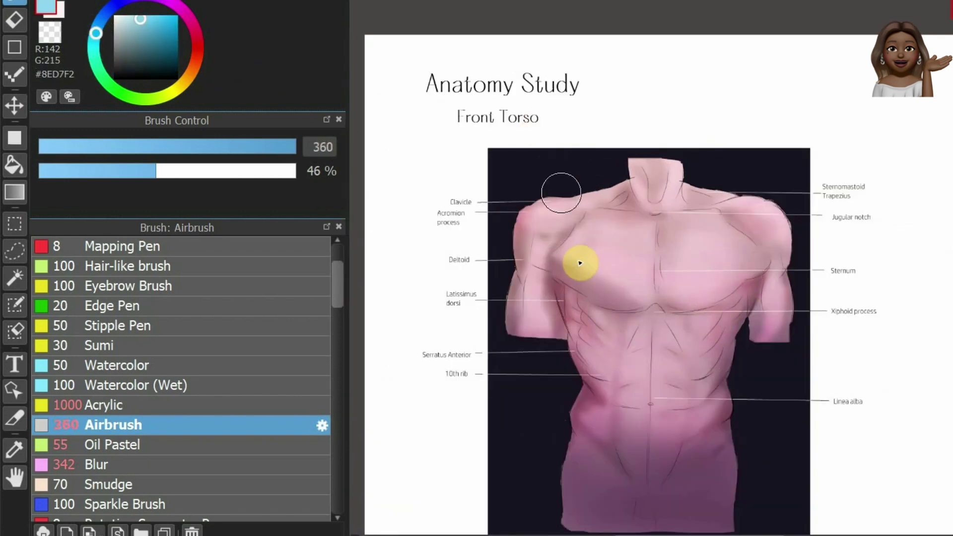
scroll(656, 236, down, 2)
scroll(656, 236, up, 3)
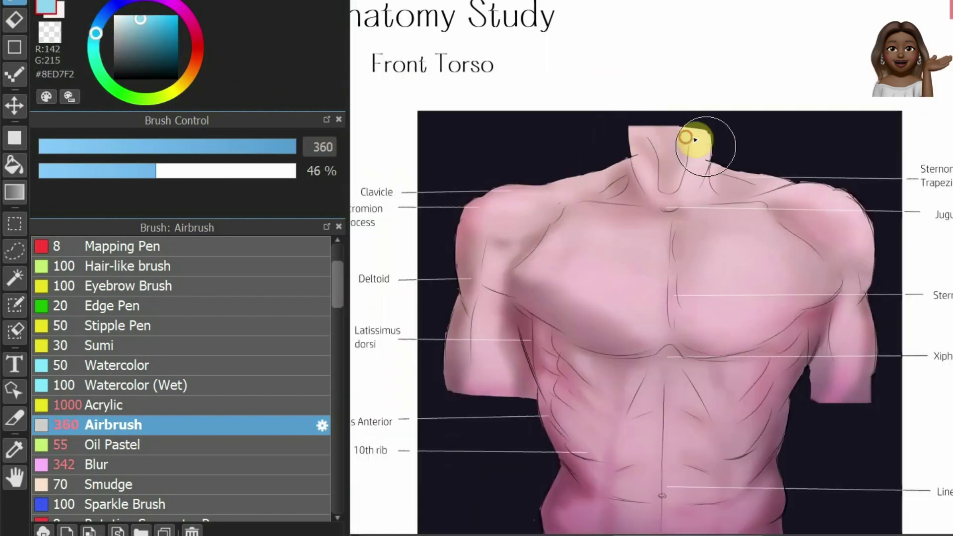
scroll(781, 214, down, 3)
key(Delete)
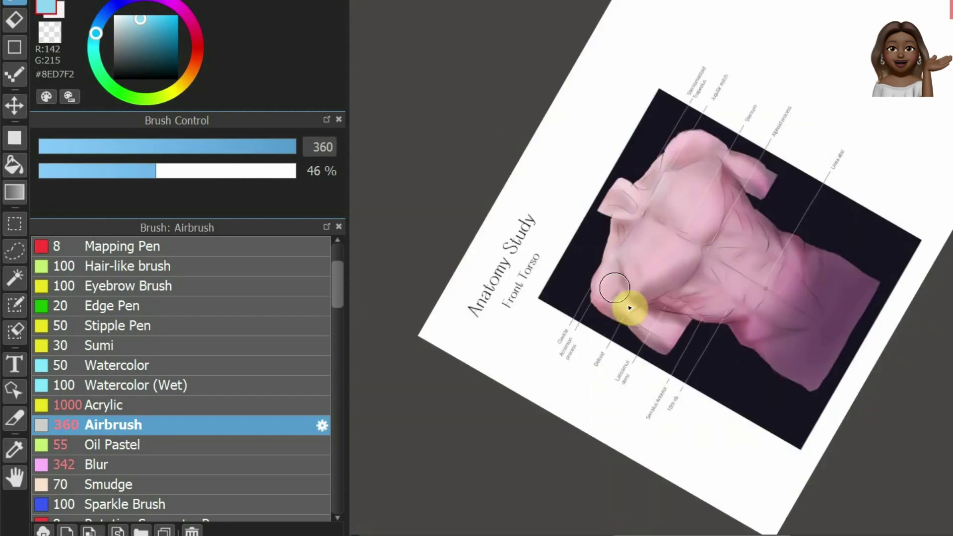
key(h)
key(ctrl+alt+0)
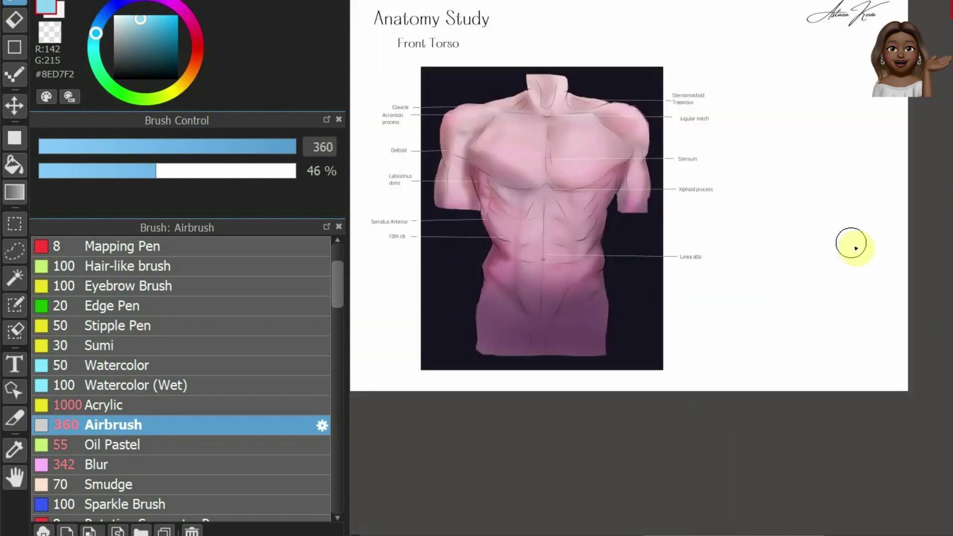
scroll(850, 244, down, 2)
scroll(734, 172, up, 2)
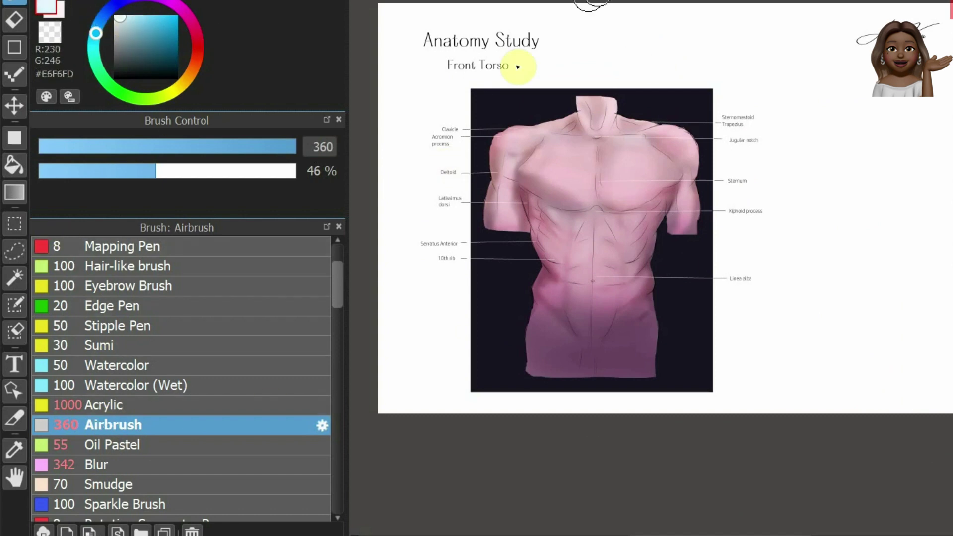
Airbrush a soft near-white glow at size 725 around the torso's edges.
drag(293, 147, 311, 149)
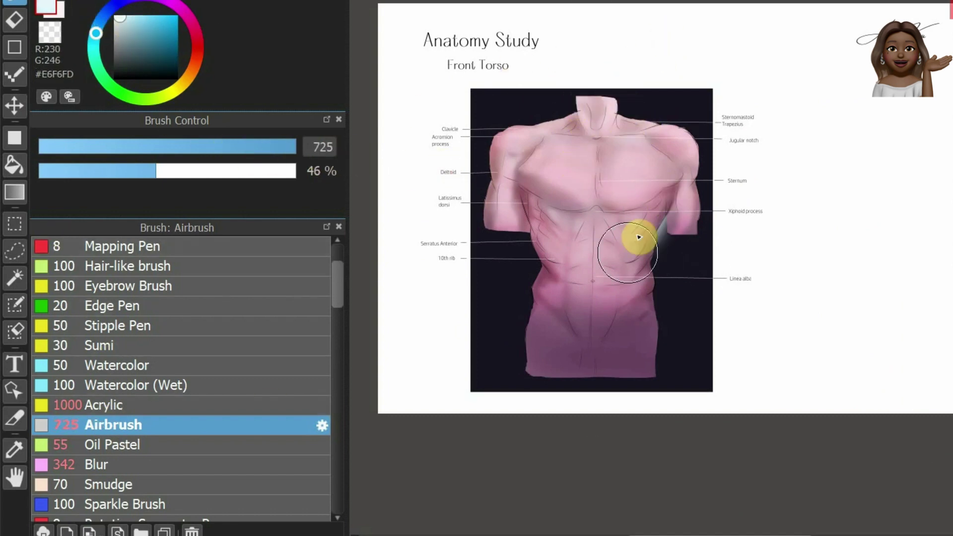
mouse_move(639, 237)
mouse_down()
mouse_move(594, 107)
mouse_move(541, 377)
mouse_up()
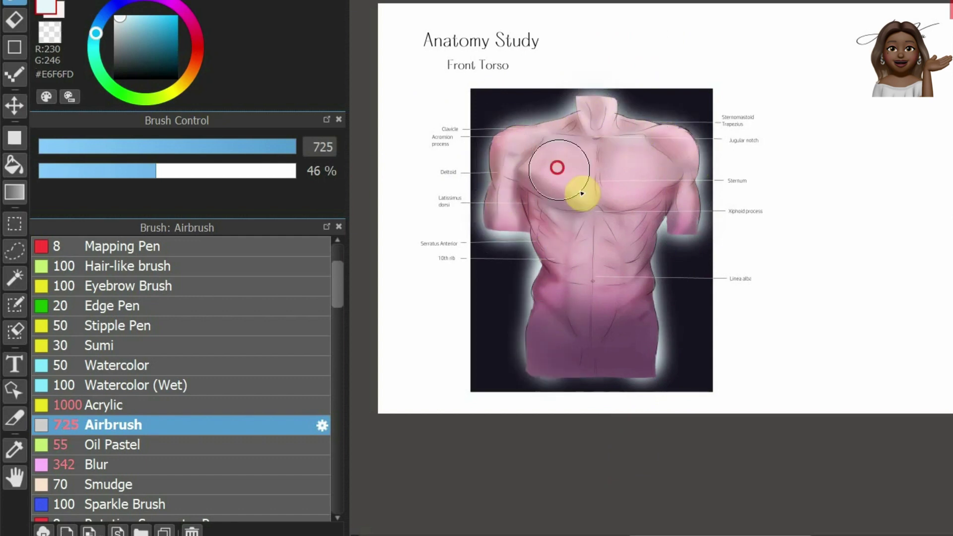
mouse_move(581, 193)
mouse_down()
mouse_move(521, 132)
mouse_move(659, 187)
mouse_move(664, 213)
mouse_up()
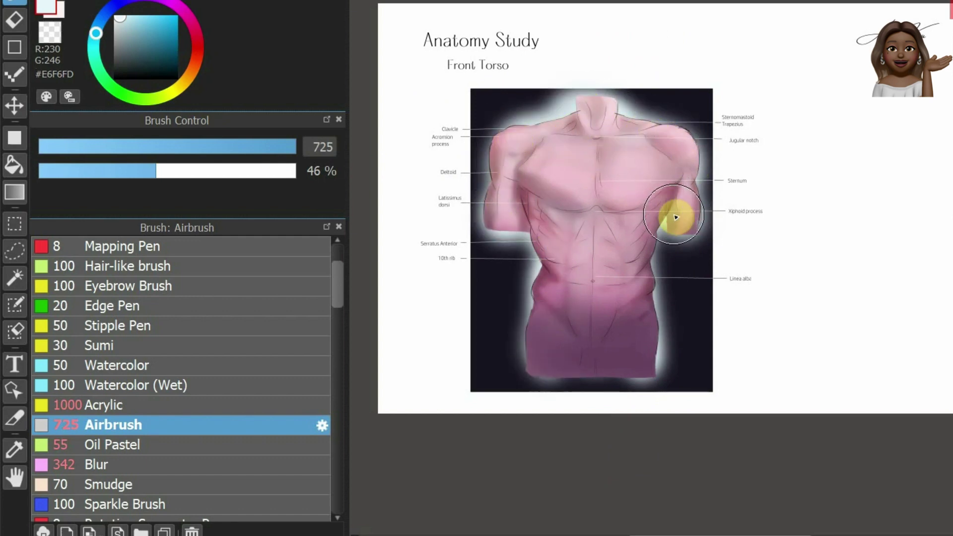
drag(338, 278, 356, 457)
Switch to the black 2 px Black Pencil and the rectangle tool.
click(198, 492)
click(149, 511)
click(14, 47)
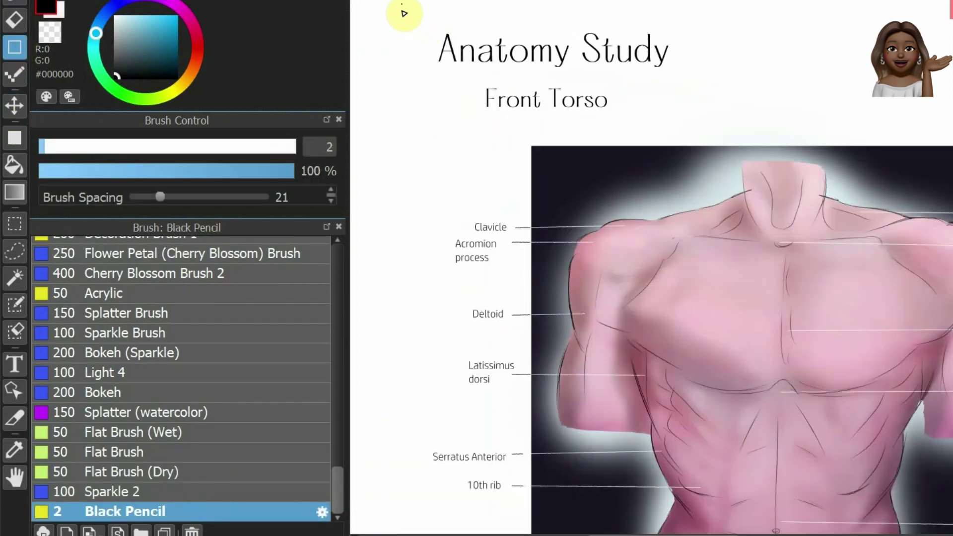
Box the Anatomy Study title and add the Landmarks note right of the torso.
drag(392, 6, 723, 132)
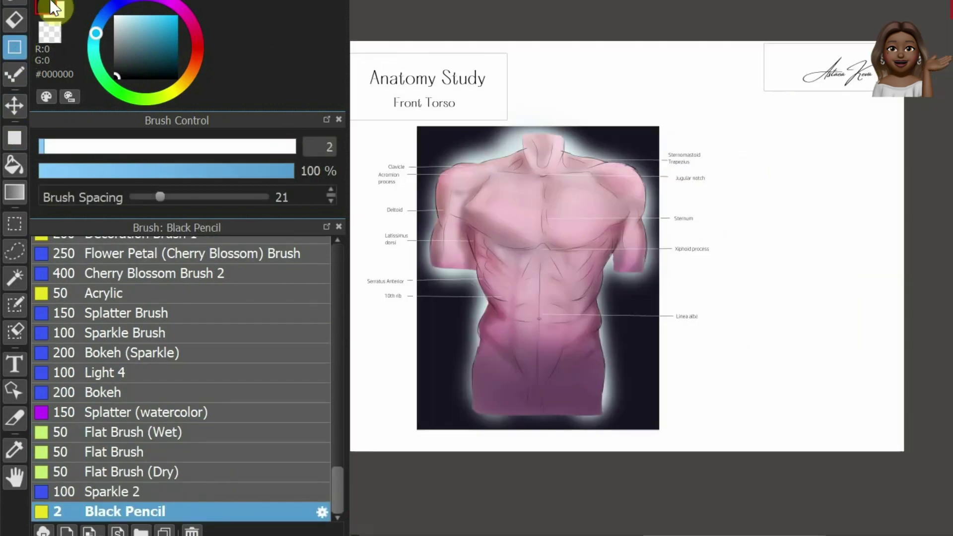
scroll(739, 164, up, 1)
key(t)
scroll(804, 158, up, 2)
scroll(800, 171, up, 1)
click(722, 80)
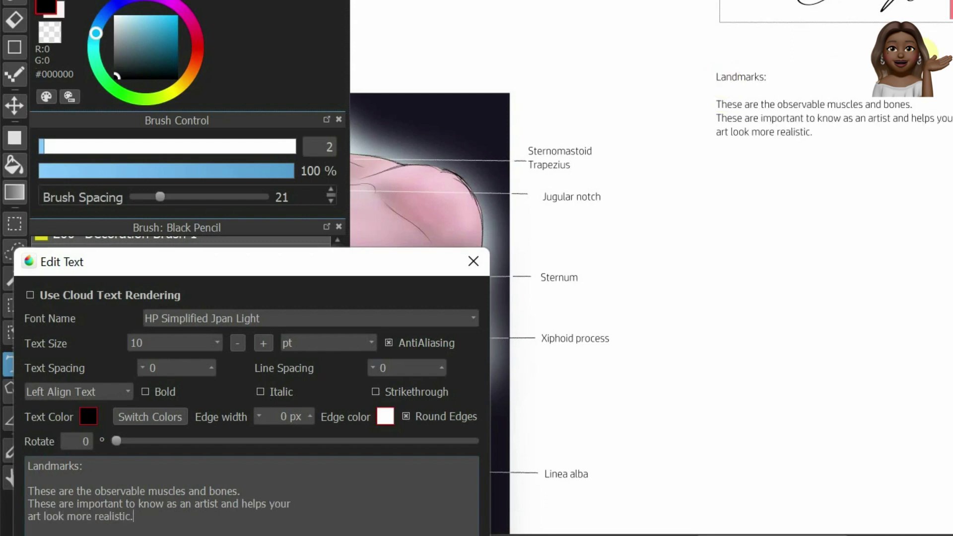
click(804, 99)
Enlarge the Landmarks note text to size 14.
click(217, 343)
click(149, 427)
click(825, 148)
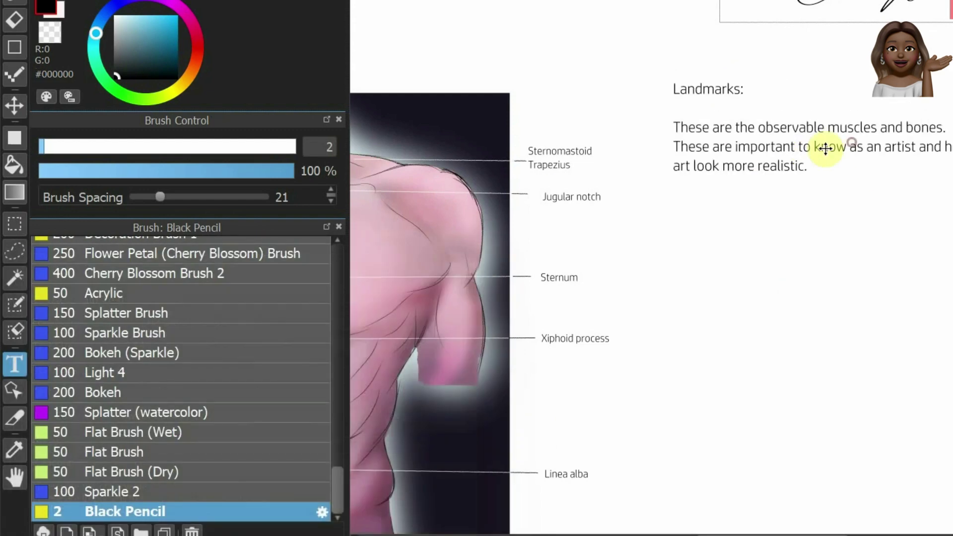
Add a note on painting skin over landmarks and nipple alignment below Landmarks.
scroll(825, 148, down, 2)
scroll(723, 187, down, 2)
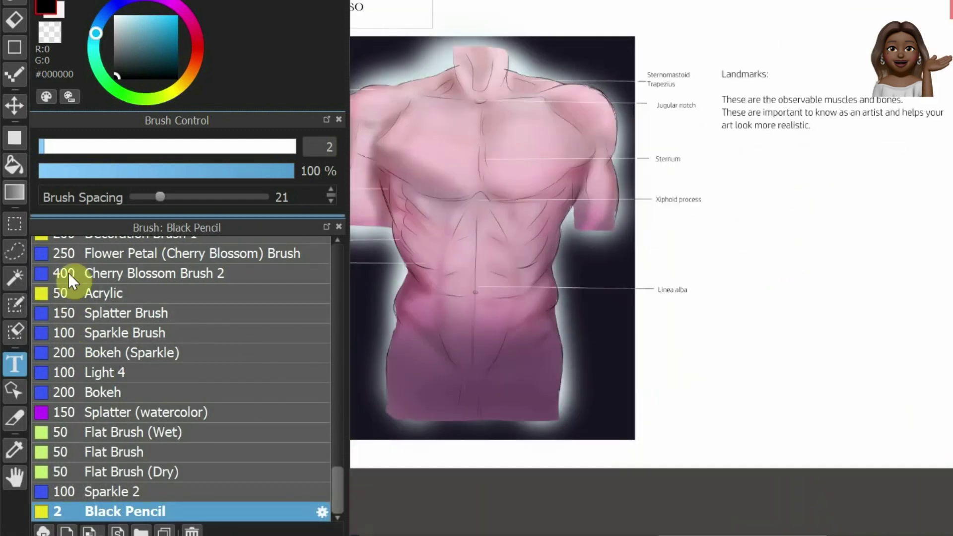
click(800, 245)
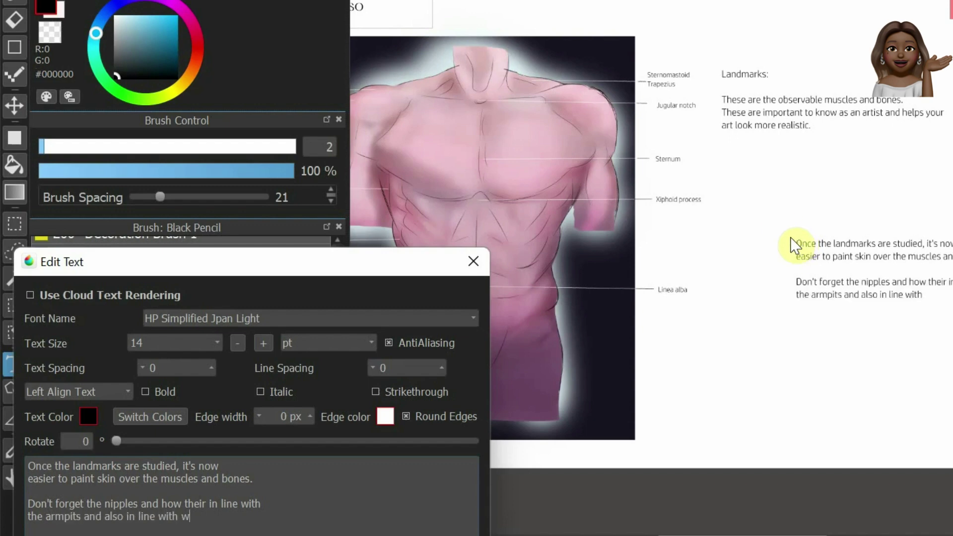
click(793, 244)
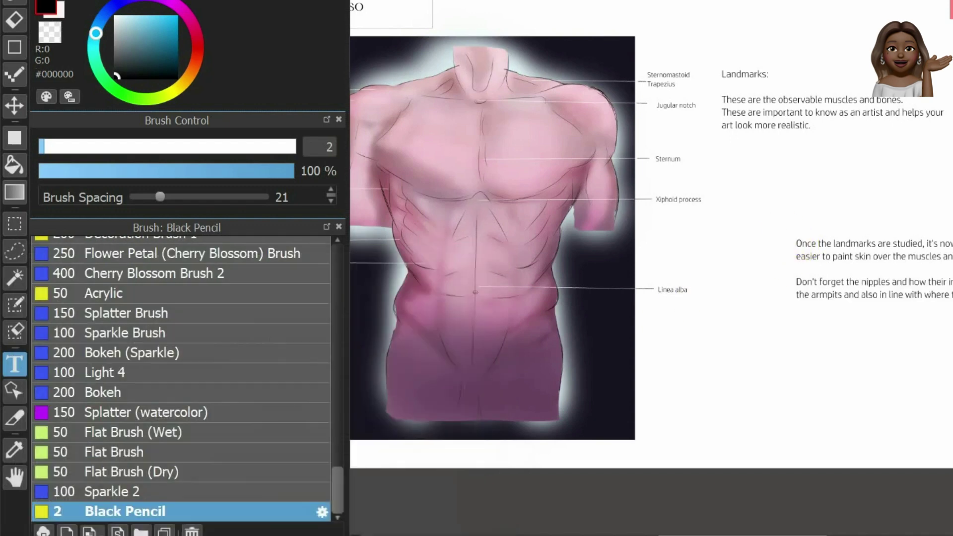
drag(921, 293, 851, 276)
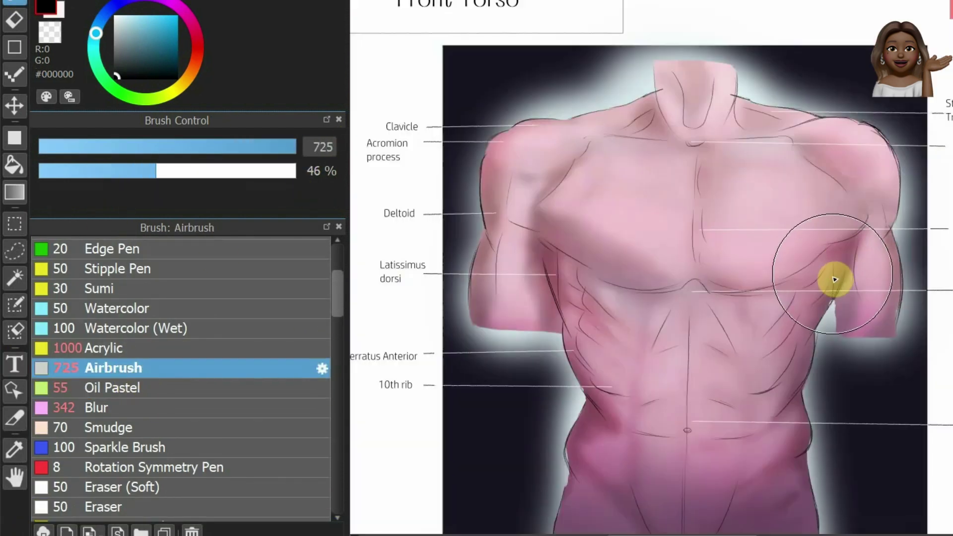
Airbrush both nipples and the navel in mauve #9C6675.
alt+click(833, 280)
drag(783, 160, 744, 163)
click(100, 170)
drag(223, 146, 296, 146)
drag(744, 167, 794, 169)
scroll(754, 174, down, 3)
drag(551, 159, 590, 164)
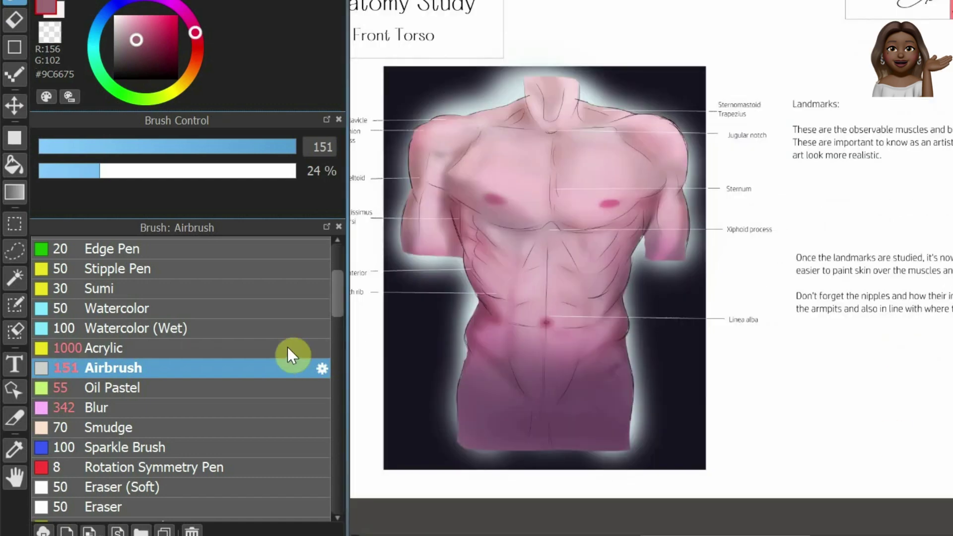
Scatter near-white watercolour splatter at size 735, 56% across the navy background.
scroll(191, 491, down, 15)
click(148, 412)
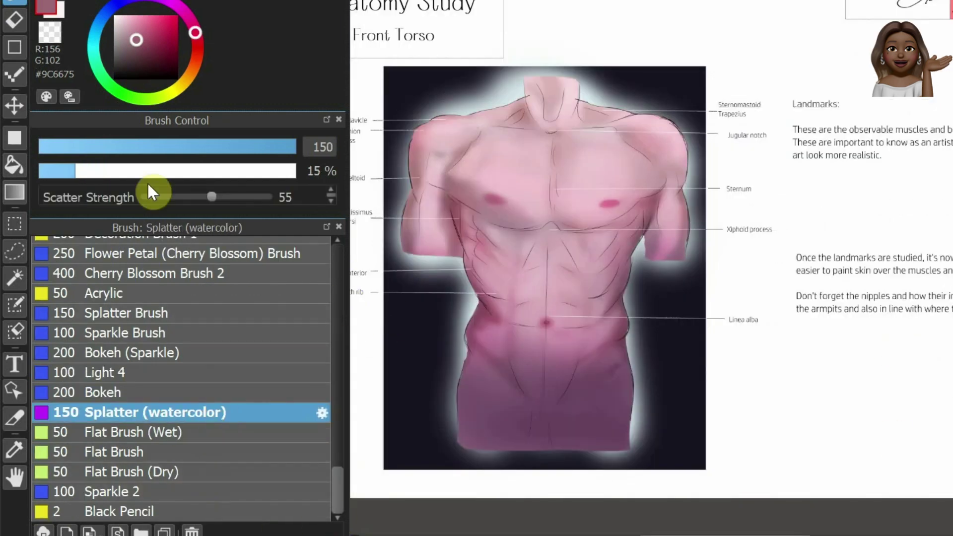
click(55, 171)
key(x)
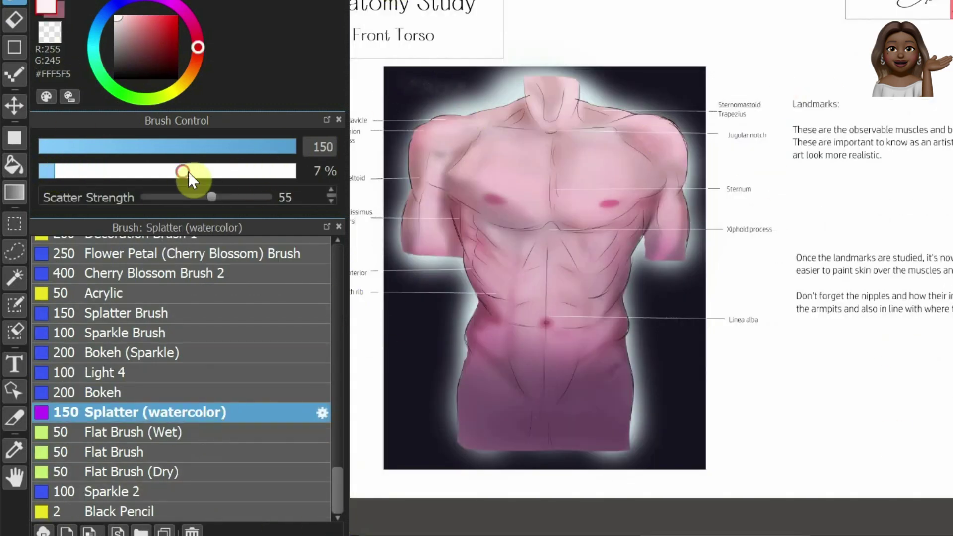
click(182, 170)
drag(436, 99, 574, 102)
drag(670, 372, 419, 376)
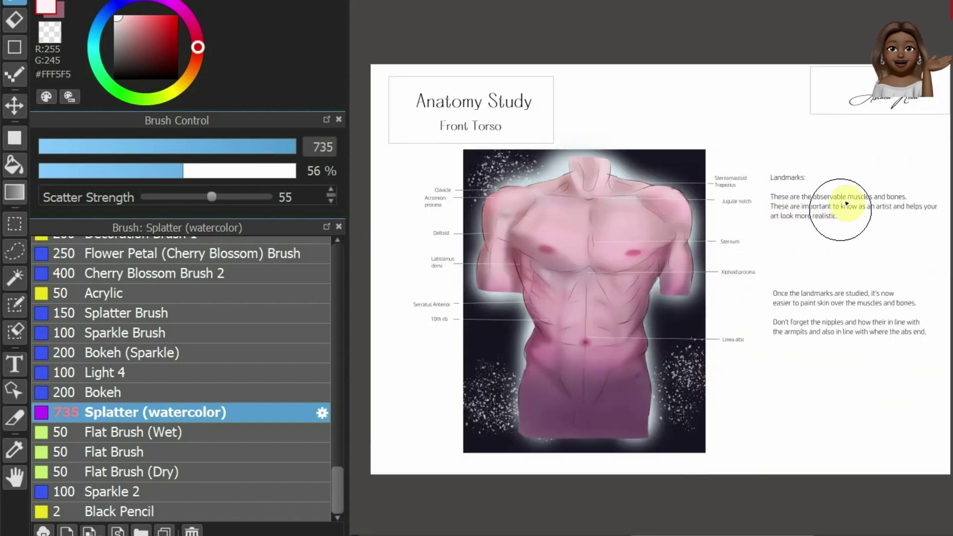
click(278, 511)
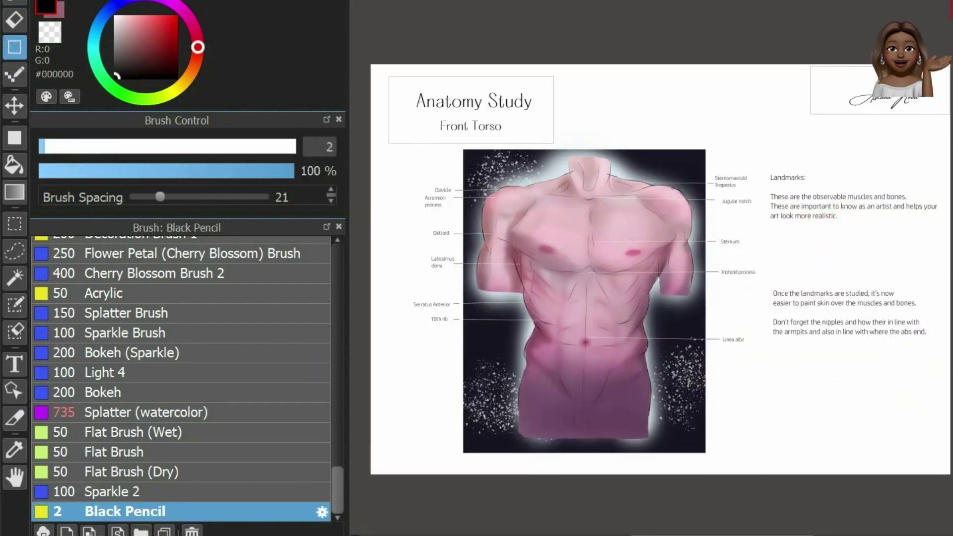